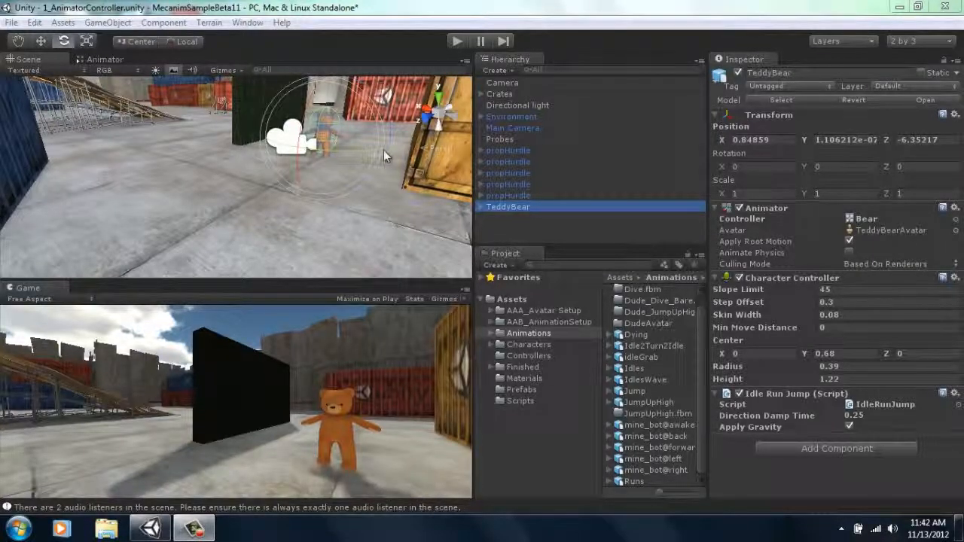
Step: Import DanceDude.fbx from the desktop into the project's Characters folder and fix its normal map texture settings
left_click(959, 527)
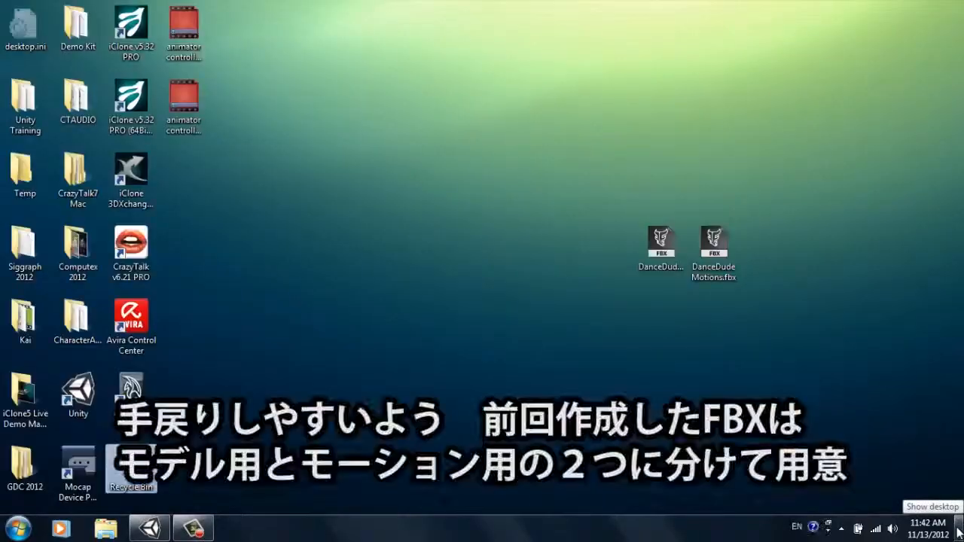
left_click(649, 249)
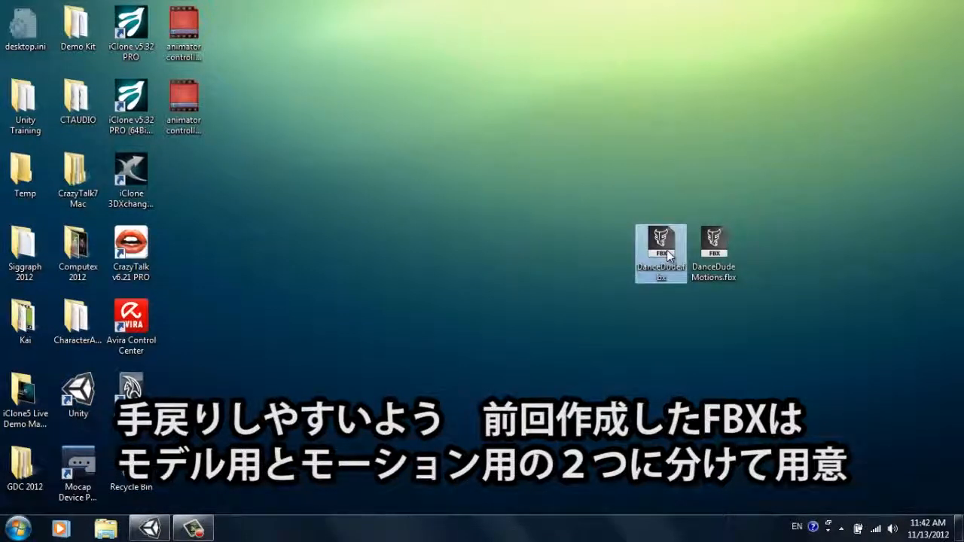
left_click(712, 255, "ctrl")
left_click(712, 255)
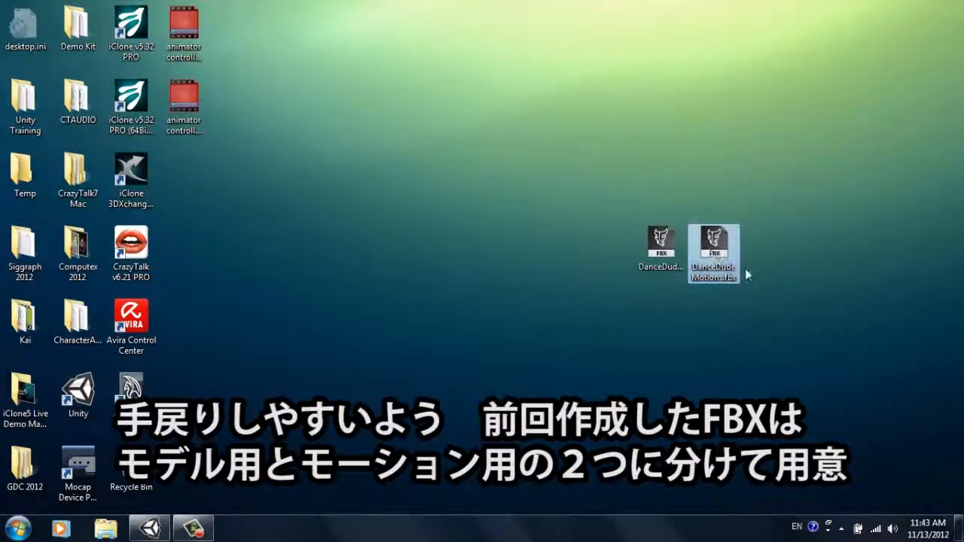
left_click(648, 253)
left_click(708, 248, "ctrl")
left_click(710, 248)
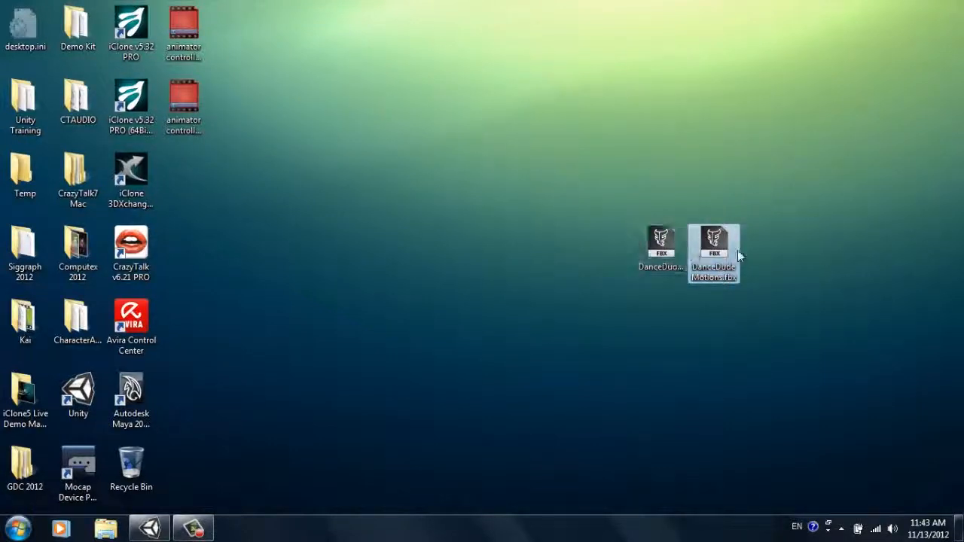
left_click(667, 253, "ctrl")
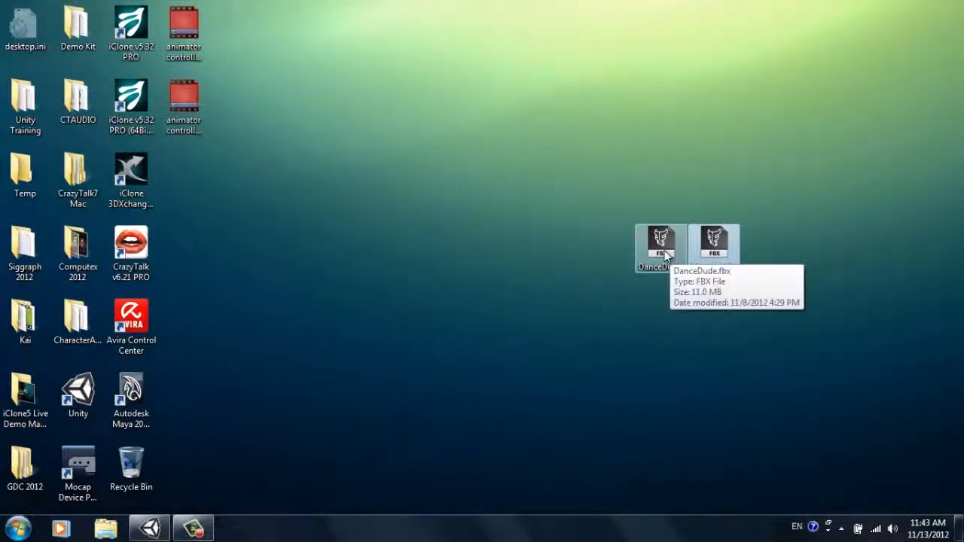
left_click(667, 254)
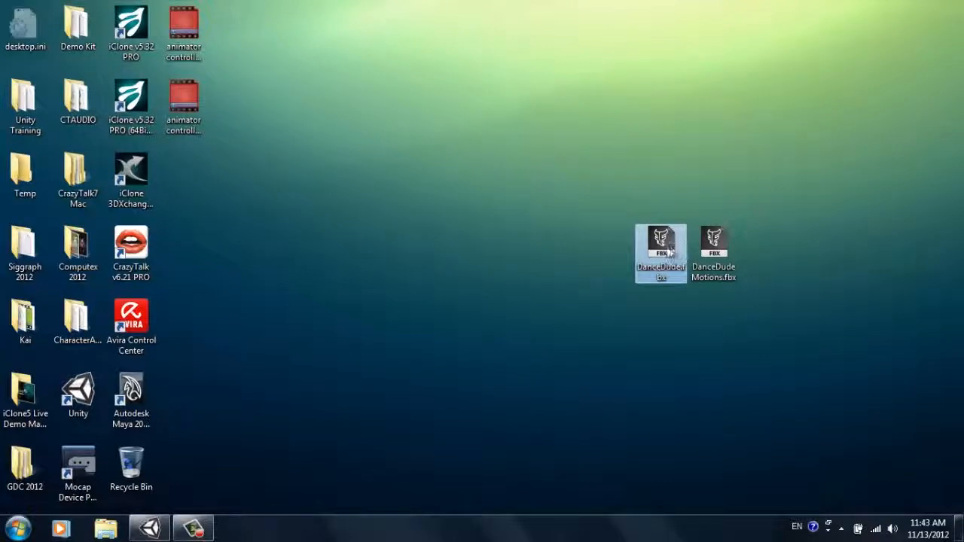
left_click_drag(667, 254, 533, 345)
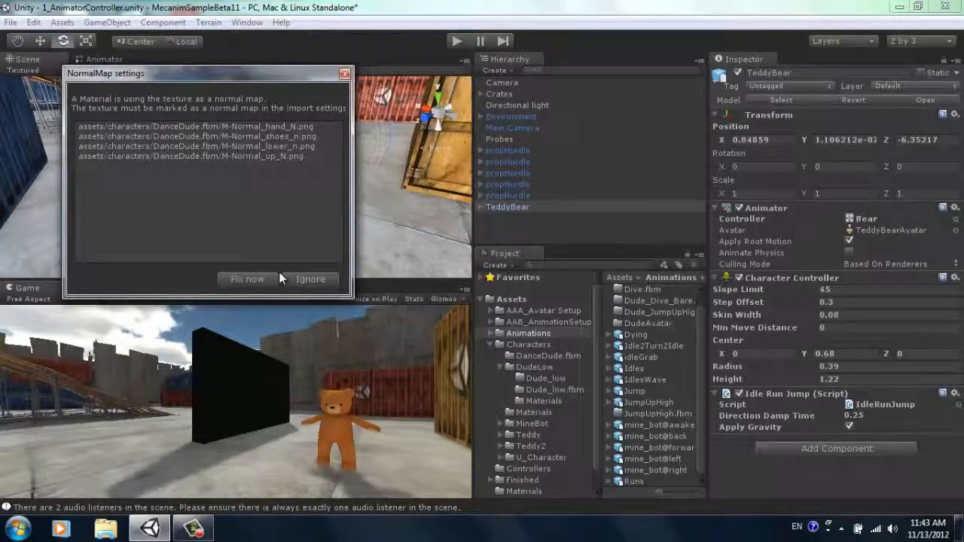
left_click(253, 278)
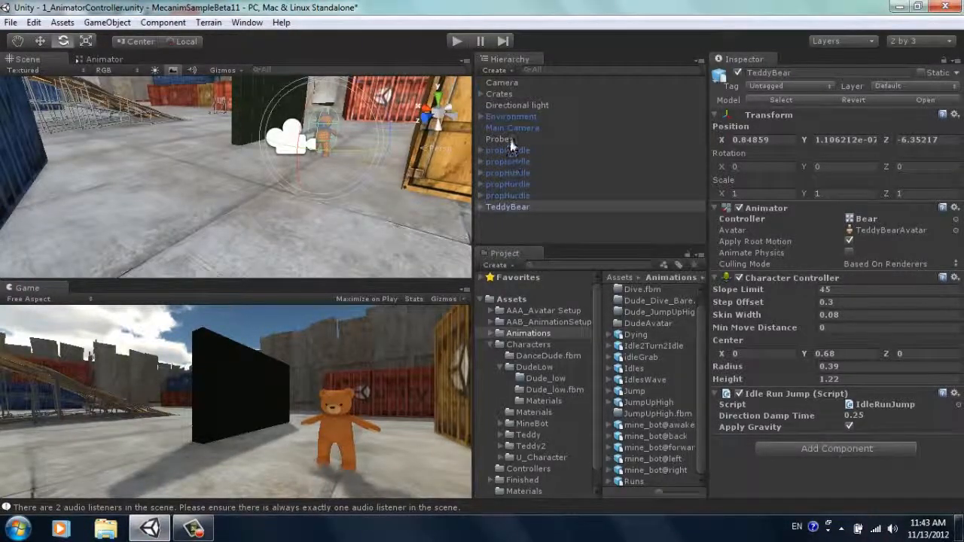
Step: Place the imported DanceDude model from the Characters folder into the scene, on the floor in front of the teddy bear
left_click(527, 345)
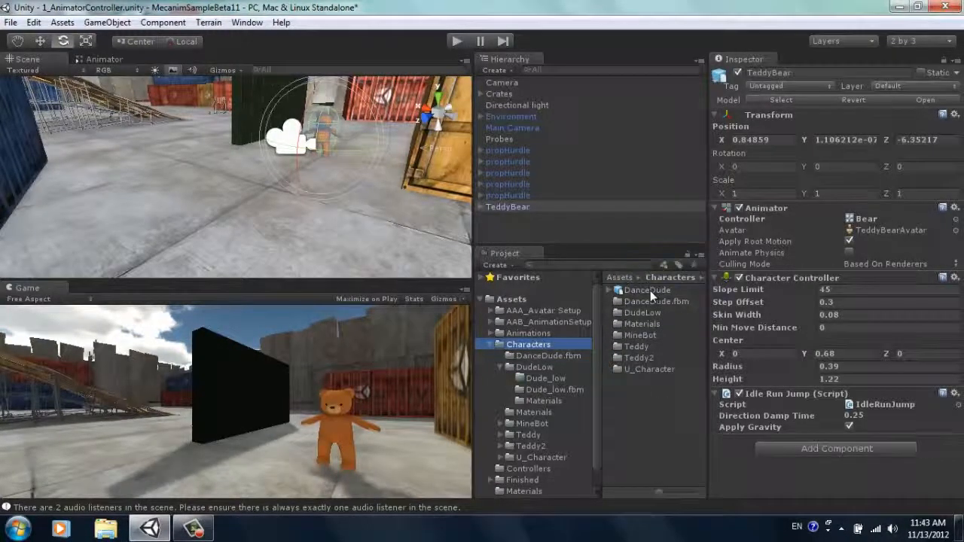
left_click(648, 291)
left_click_drag(858, 384, 838, 373, "alt")
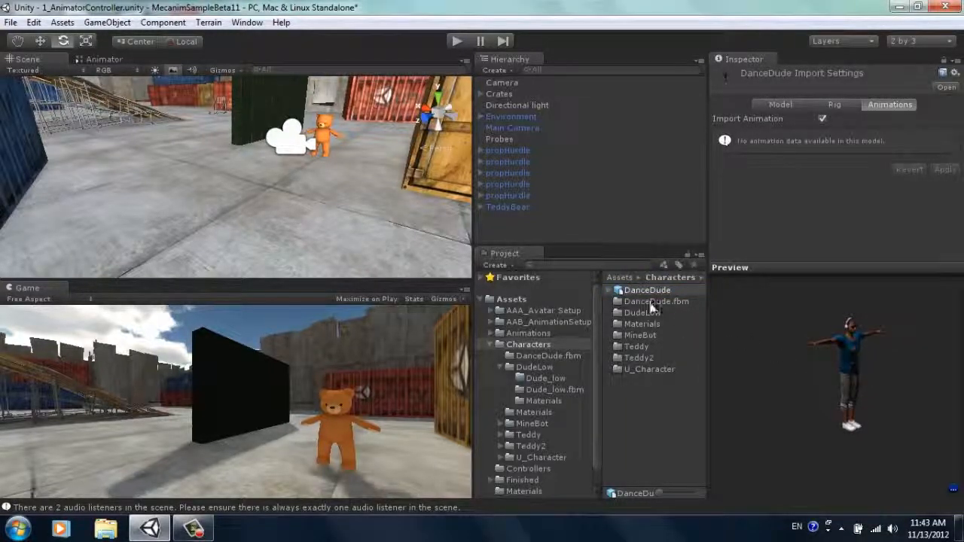
left_click_drag(647, 293, 255, 173)
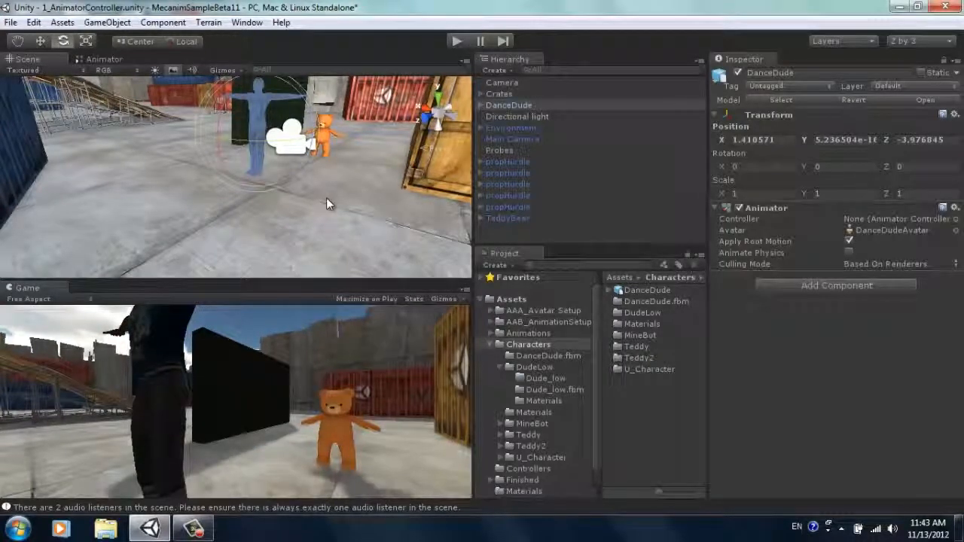
left_click_drag(277, 170, 333, 179, "alt")
key("f")
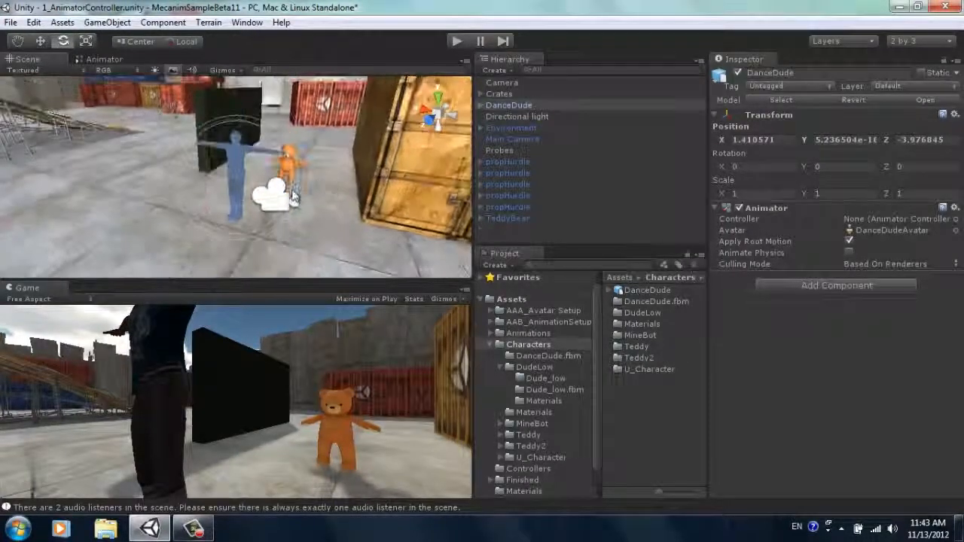
scroll(230, 201, "up", 5)
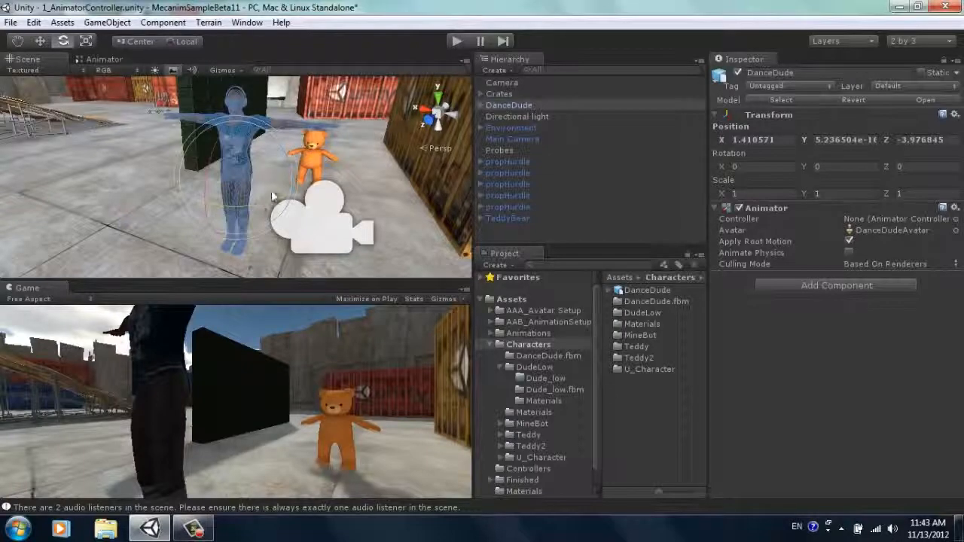
left_click(313, 162)
left_click_drag(205, 198, 331, 200, "alt")
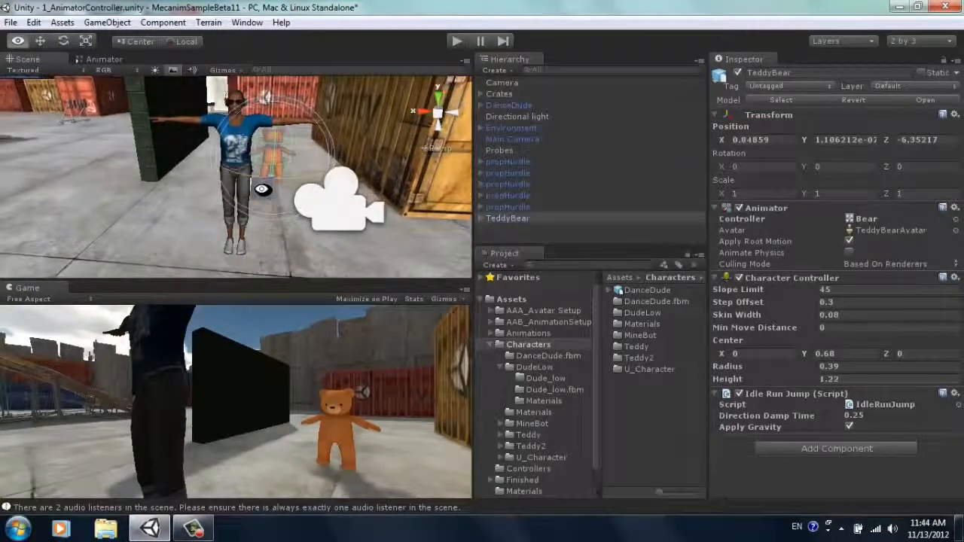
Step: Set the FbxTemp_0001 material on DanceDude's Body to the Transparent/Cutout/Bumped Diffuse shader and enable Use Light Probes for the Body
left_click(499, 105)
left_click(481, 106)
left_click(505, 117)
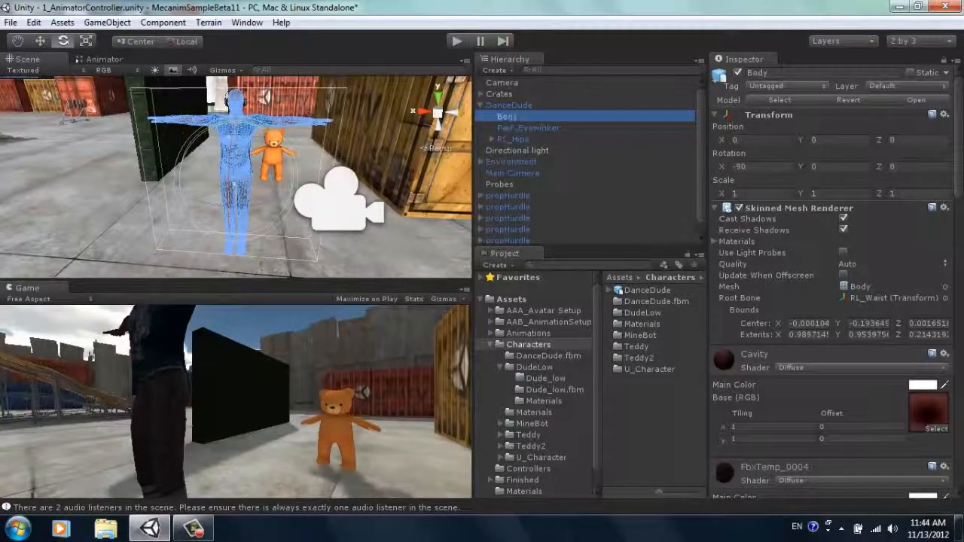
left_click_drag(959, 162, 961, 453)
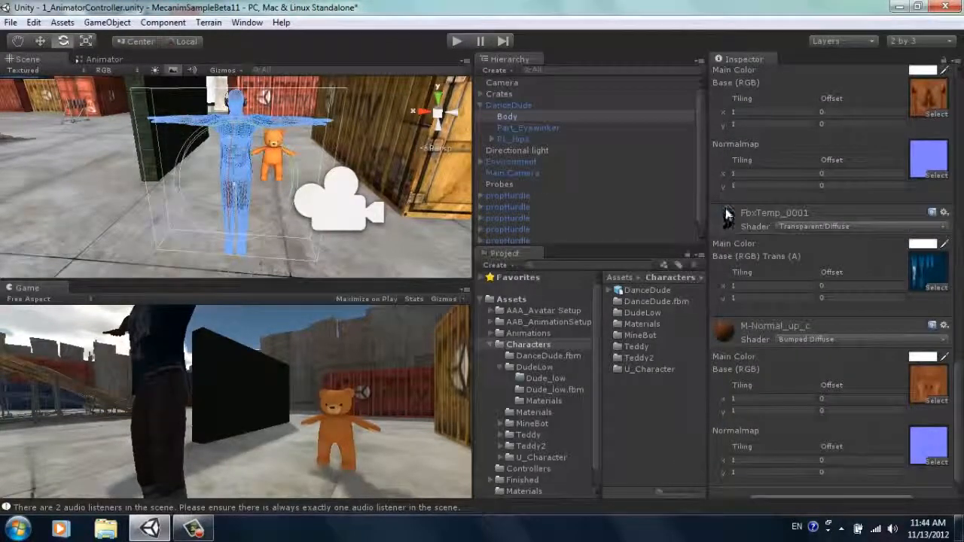
left_click(794, 226)
mouse_move(854, 467)
mouse_move(721, 389)
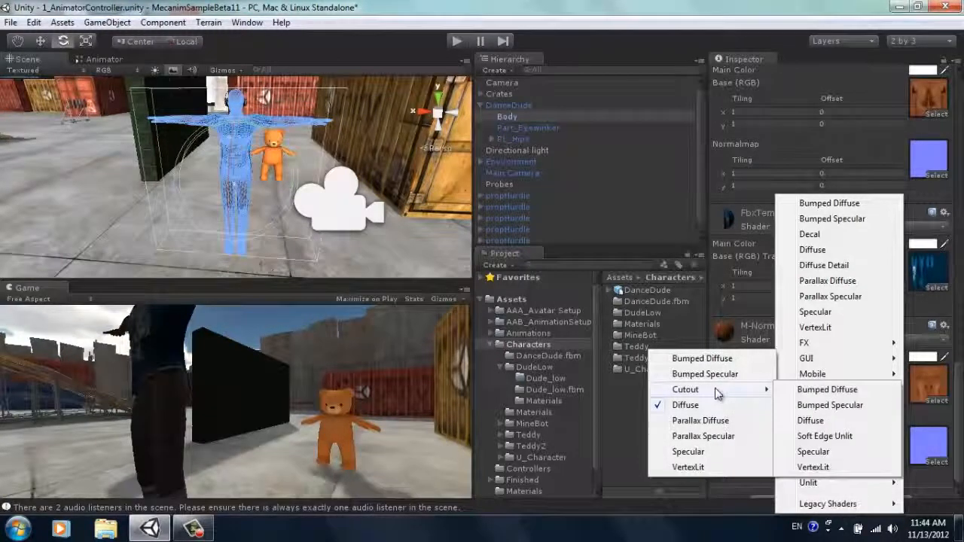
left_click(826, 390)
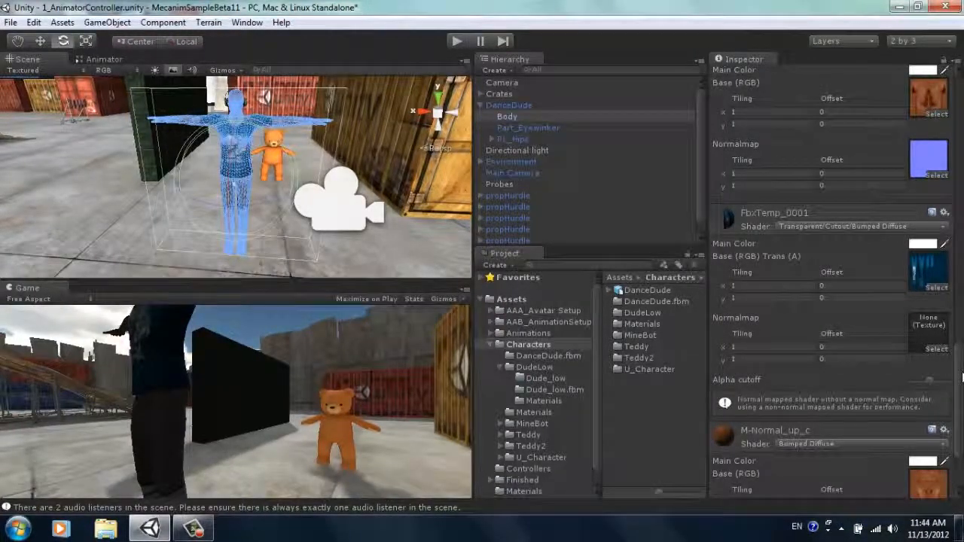
left_click_drag(962, 384, 961, 105)
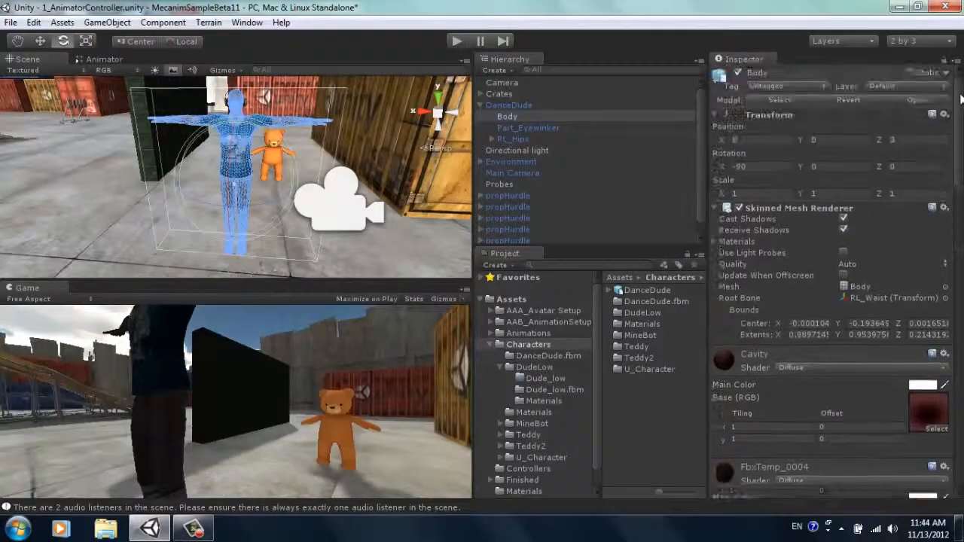
left_click(843, 251)
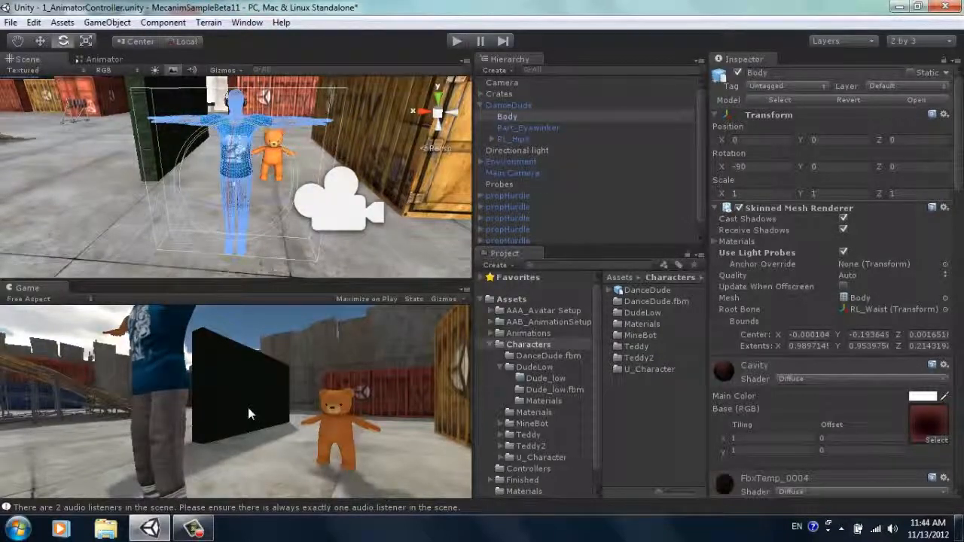
Step: Move the whole DanceDude character back beside the teddy bear, to about X 1.74 and Z -5.99
key("w")
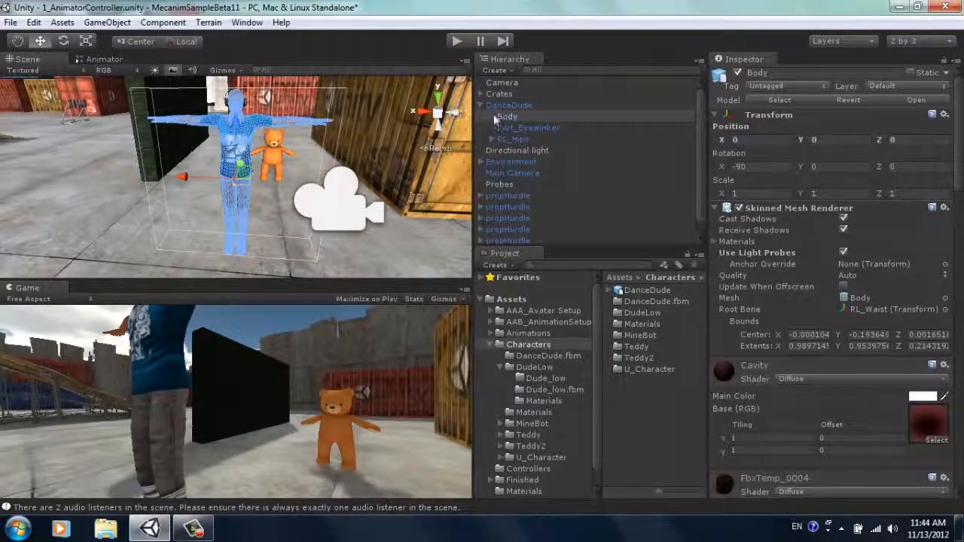
left_click(505, 106)
left_click_drag(243, 181, 233, 145)
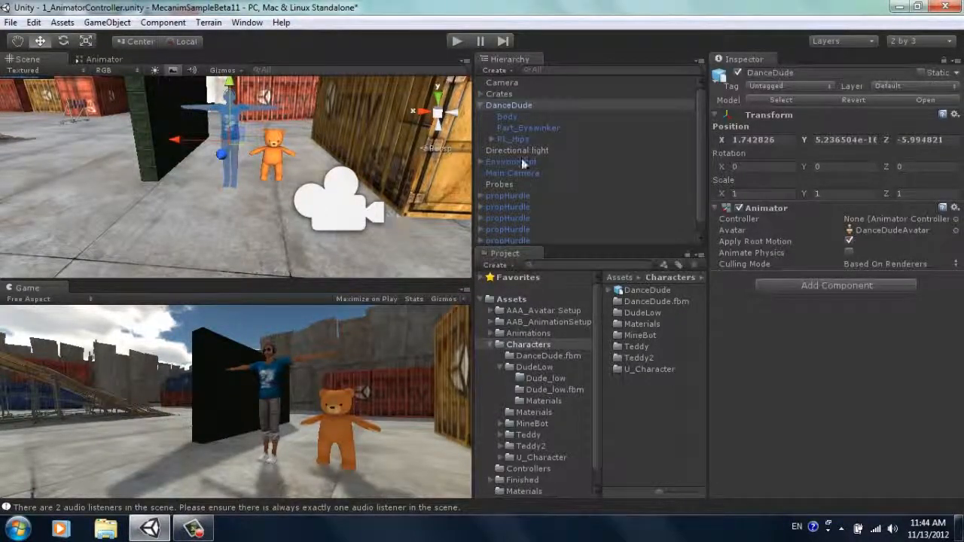
left_click(481, 103)
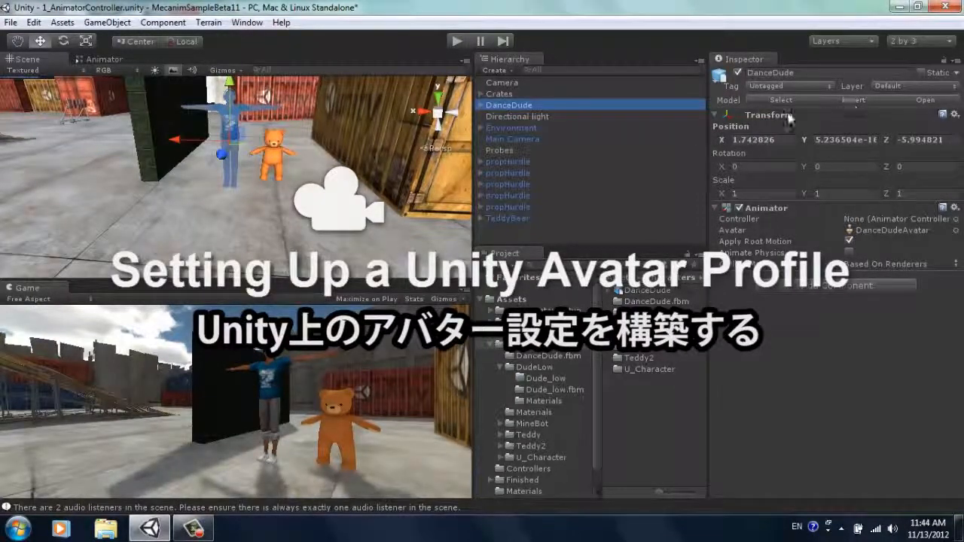
Step: Set the rig's animation type to Humanoid in the import settings of the DanceDude model
left_click(756, 99)
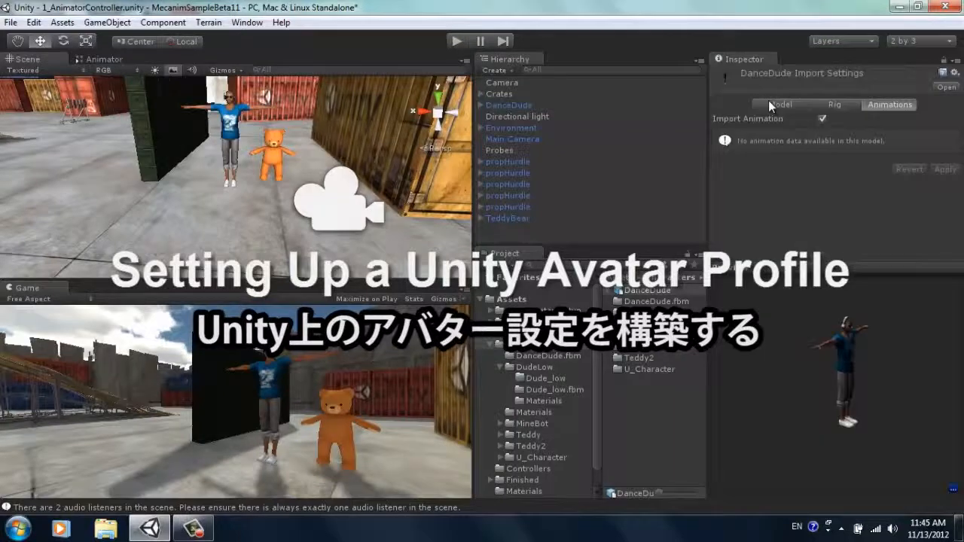
left_click(835, 104)
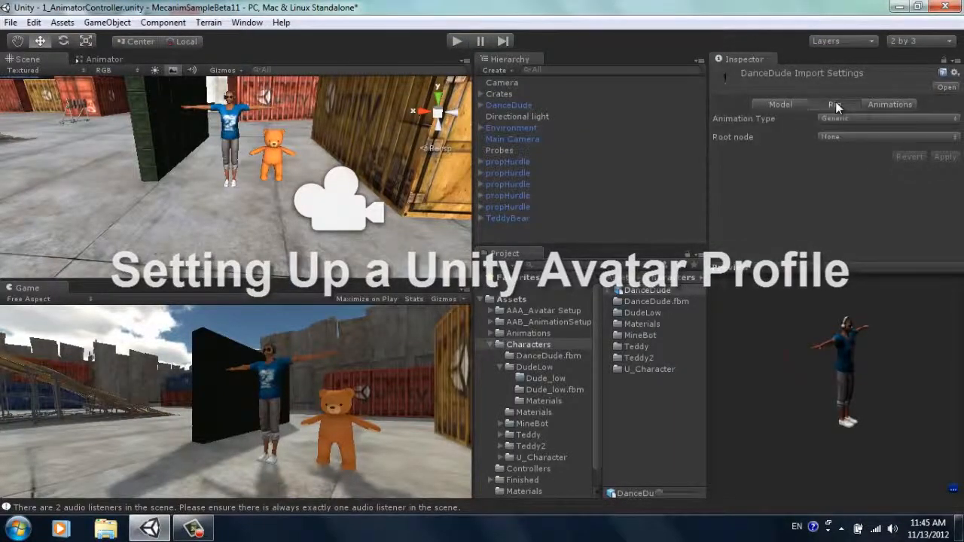
left_click(844, 118)
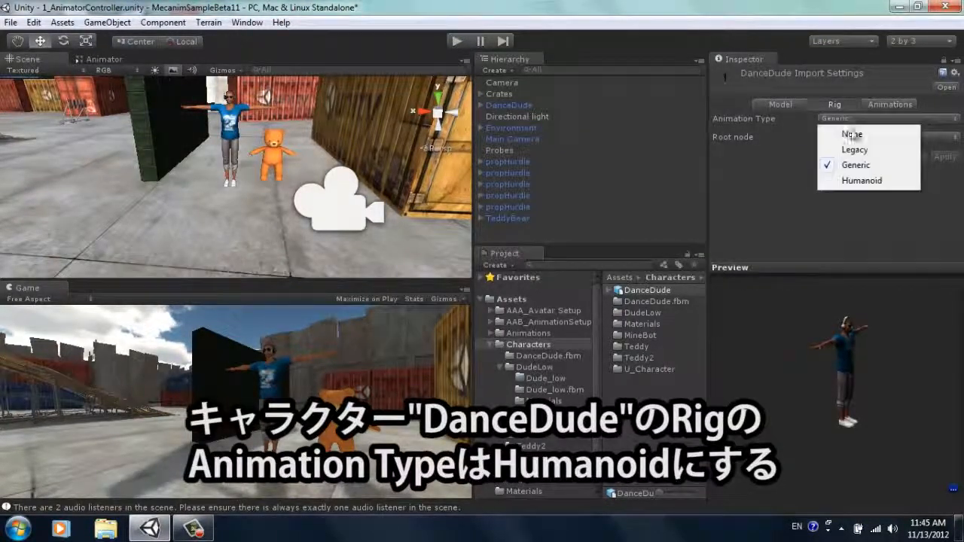
left_click(864, 180)
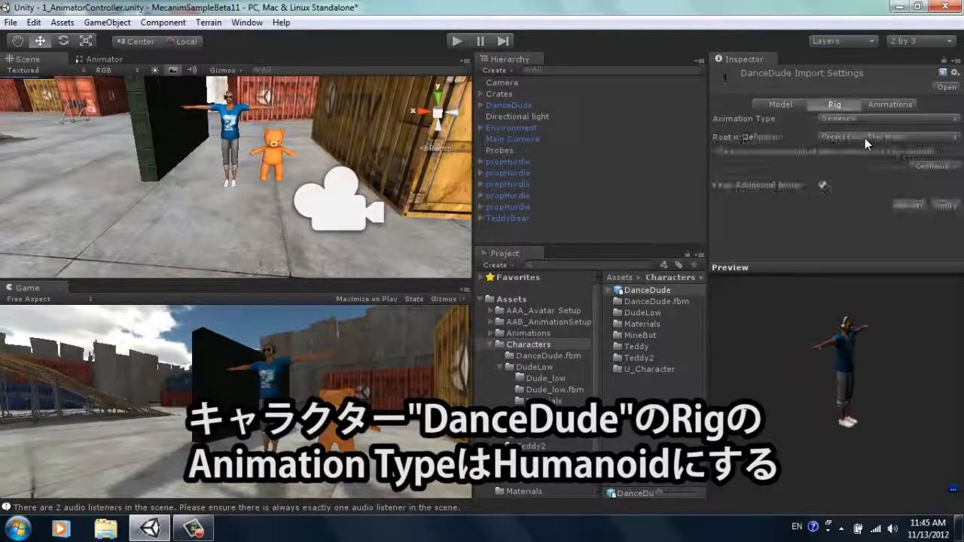
Step: Save the scene, apply the rig settings and open the DanceDude avatar configuration
left_click(937, 170)
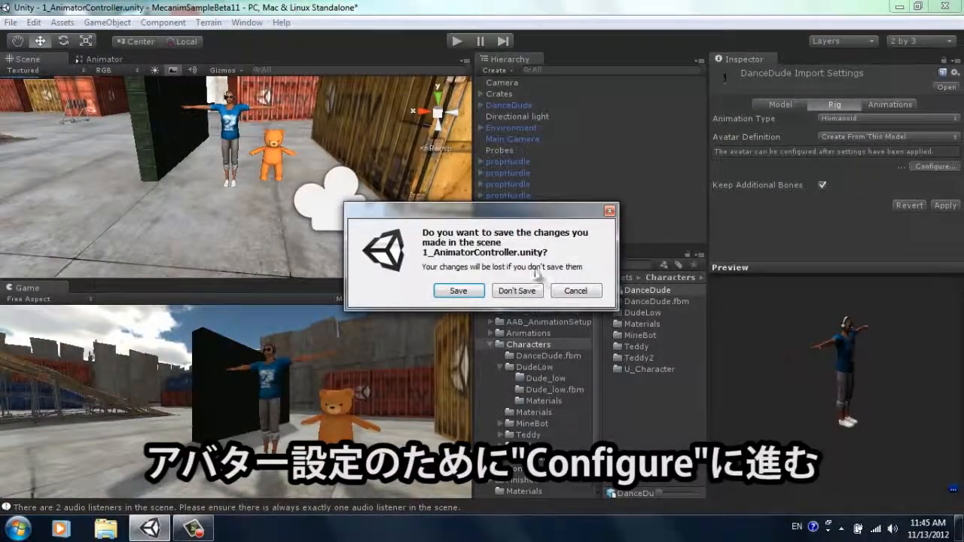
left_click(481, 290)
left_click(499, 289)
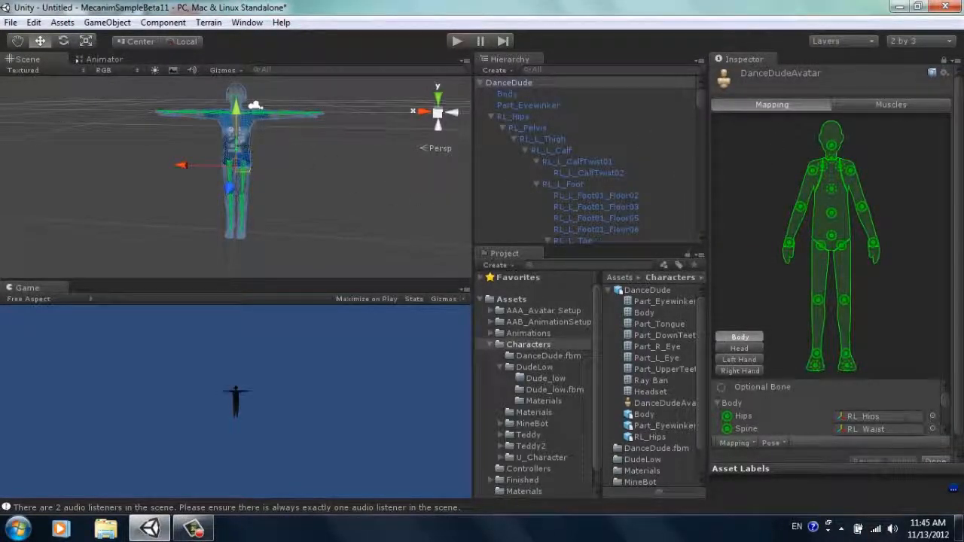
Step: Enforce the T-pose on the DanceDude avatar, then finish the configuration and apply its changes
scroll(959, 255, "down", 1)
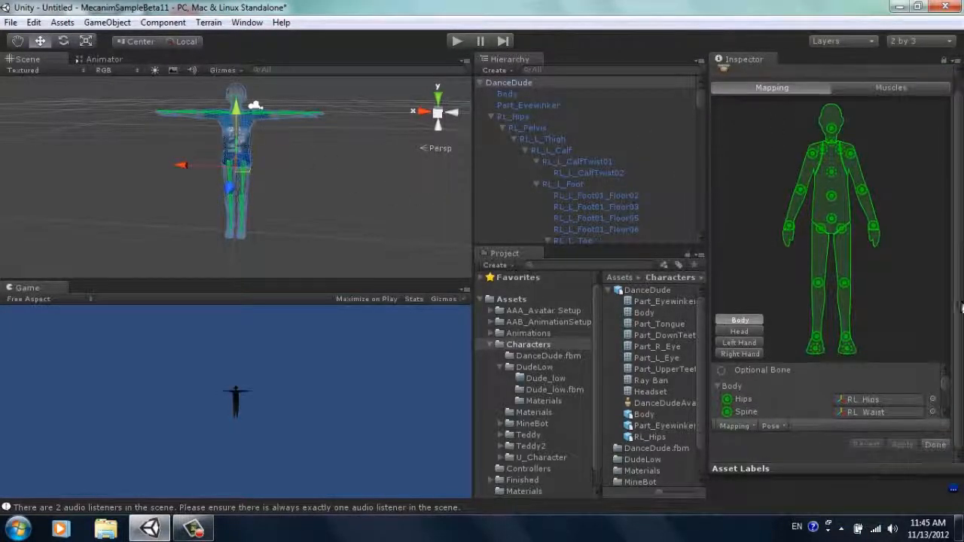
left_click(776, 427)
left_click(812, 473)
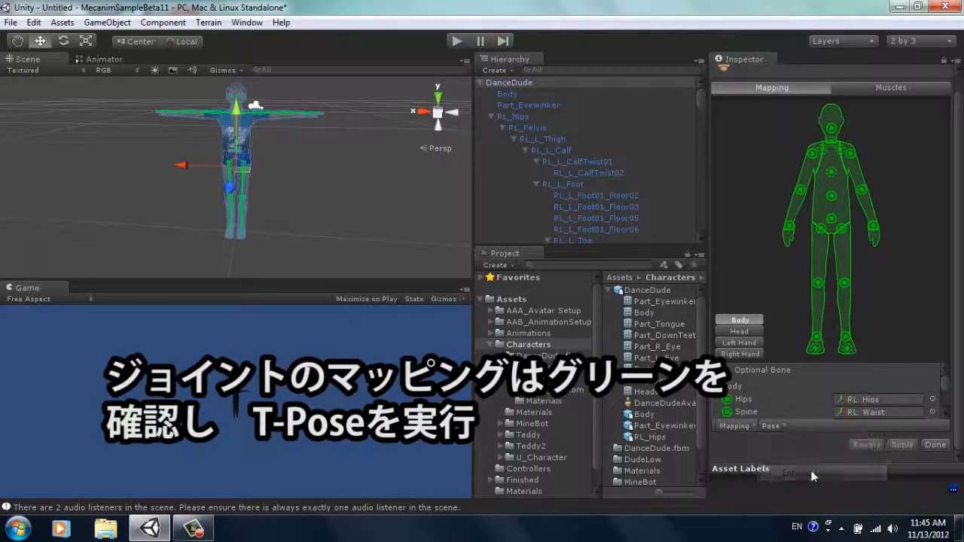
left_click(936, 446)
left_click(488, 291)
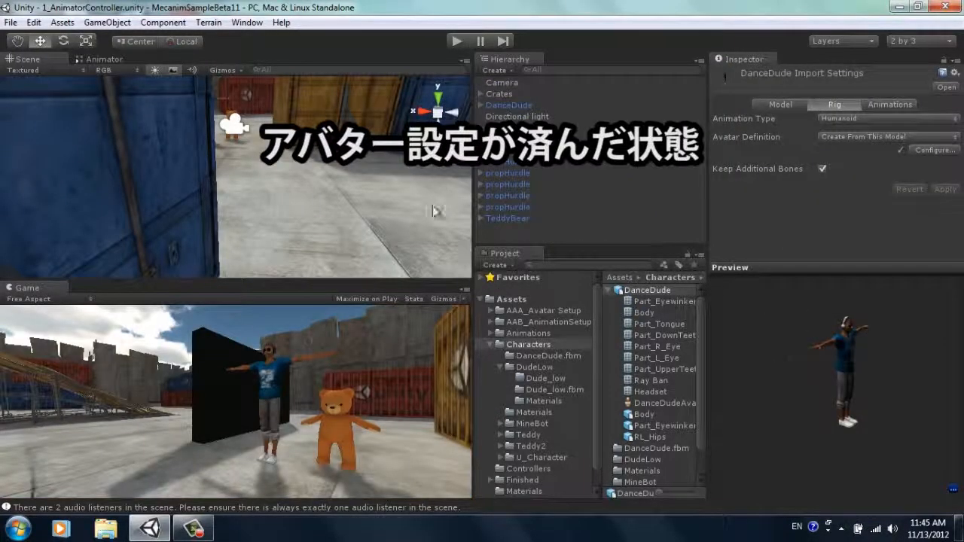
Step: Create an Animator Controller named "DanceDude Controller" in the Controllers folder
left_click(524, 105)
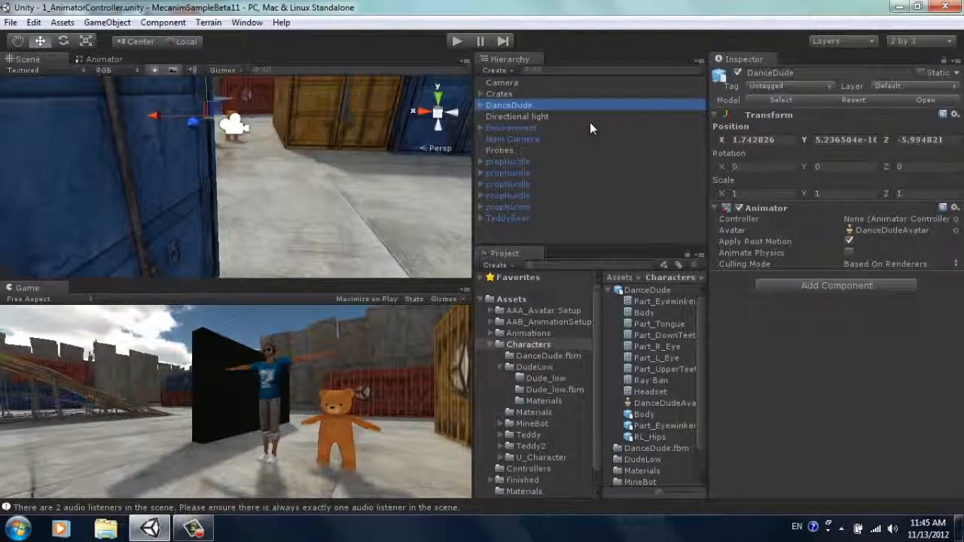
left_click(496, 346)
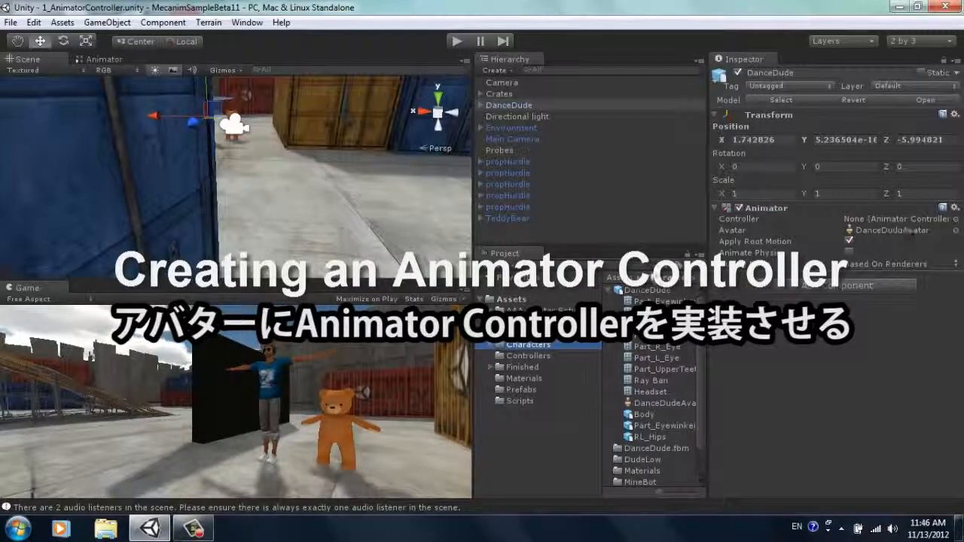
left_click(527, 356)
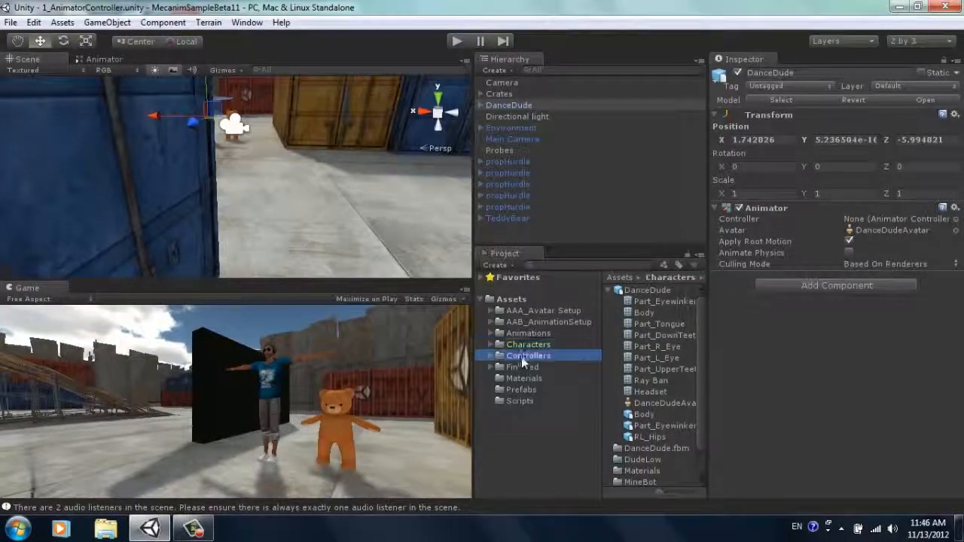
left_click(508, 268)
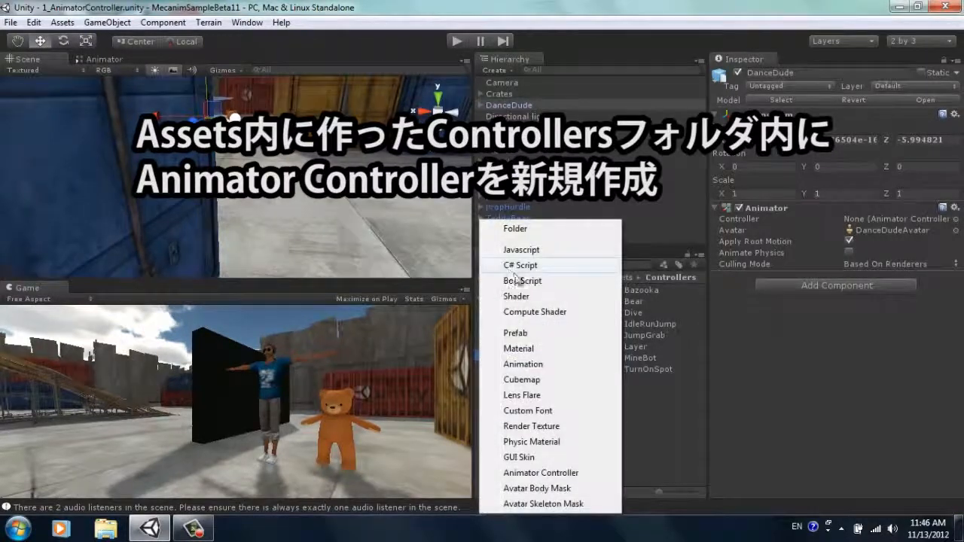
left_click(553, 472)
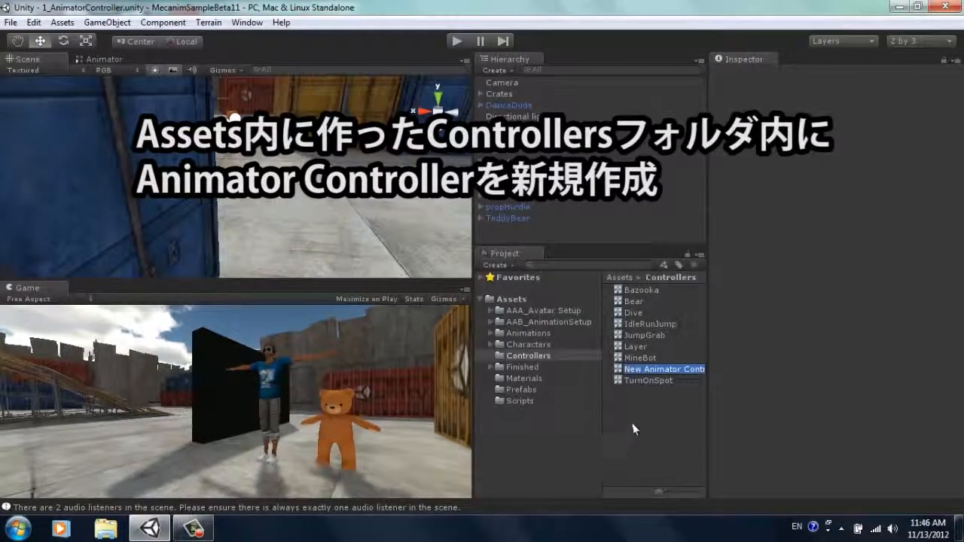
type("DanceDude")
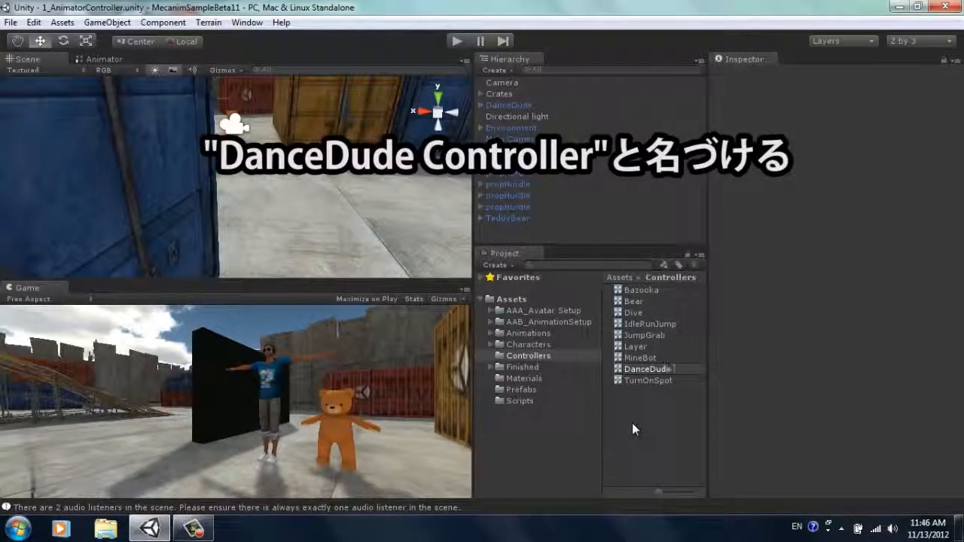
type(" Controller")
key("Return")
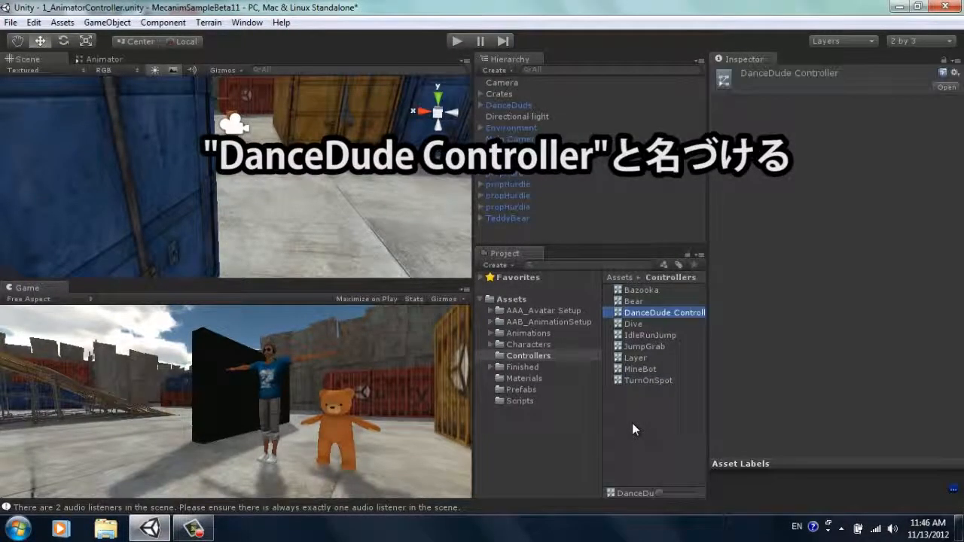
Step: Assign DanceDude Controller as the controller of the DanceDude character's Animator component
left_click(506, 107)
left_click_drag(642, 313, 871, 216)
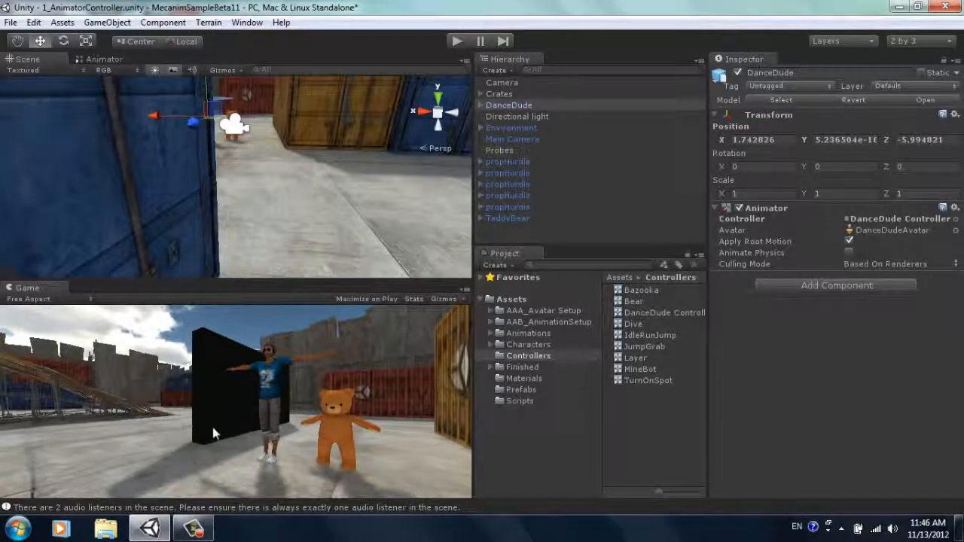
Step: Import DanceDude Motions.fbx from the desktop into the project's Animations folder
left_click(958, 530)
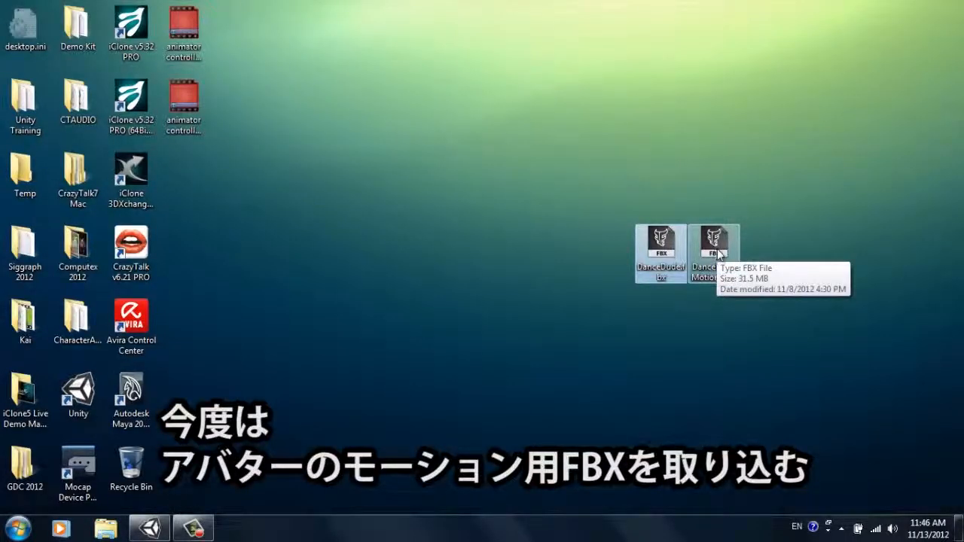
left_click_drag(722, 253, 161, 533)
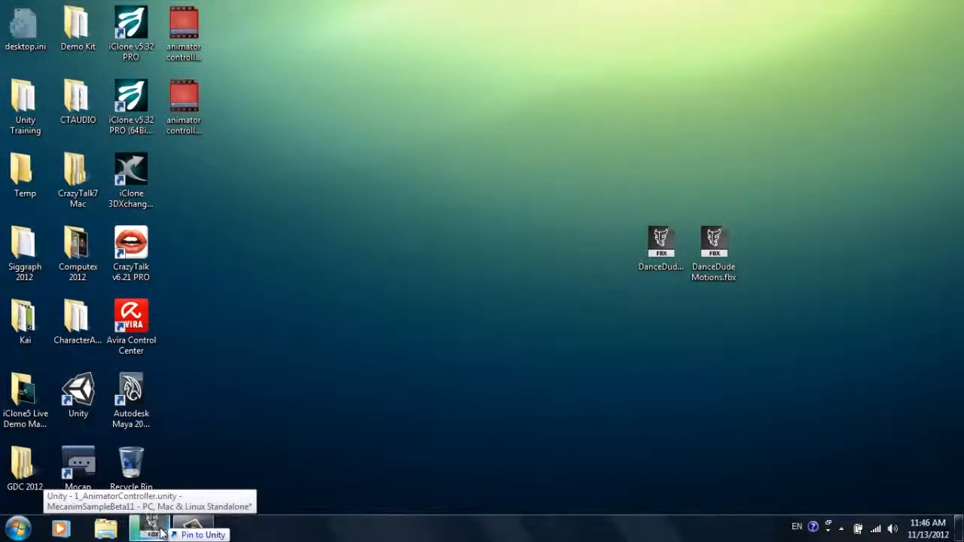
left_click_drag(160, 533, 161, 533)
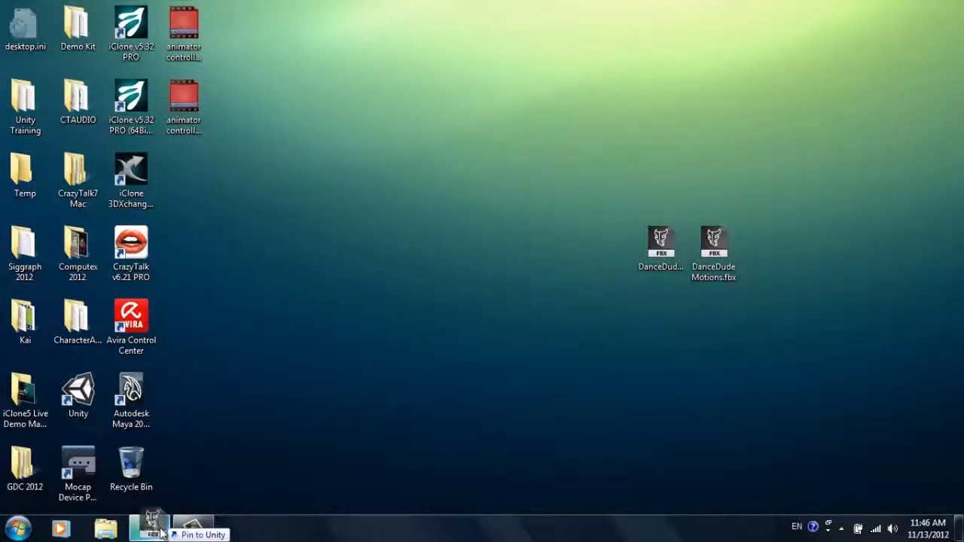
left_click_drag(160, 532, 529, 339)
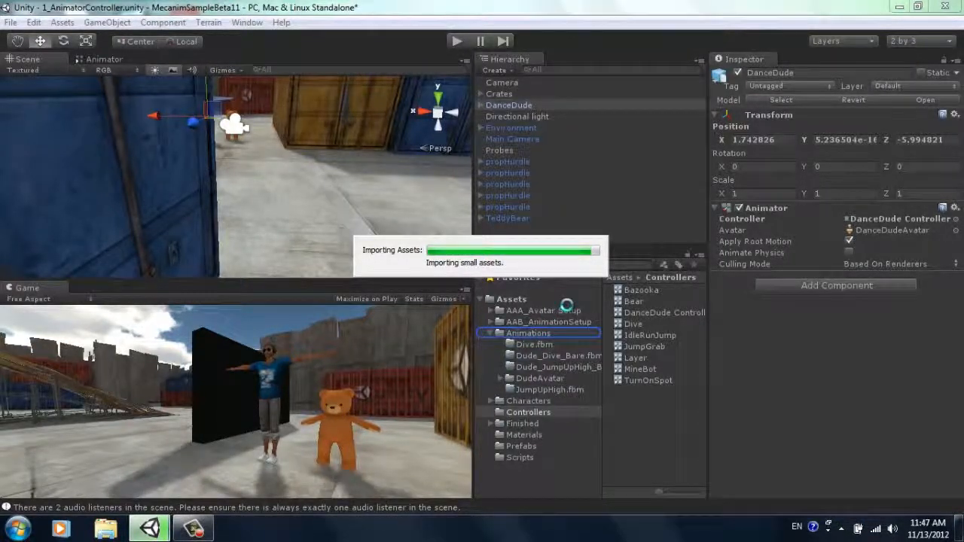
left_click(254, 279)
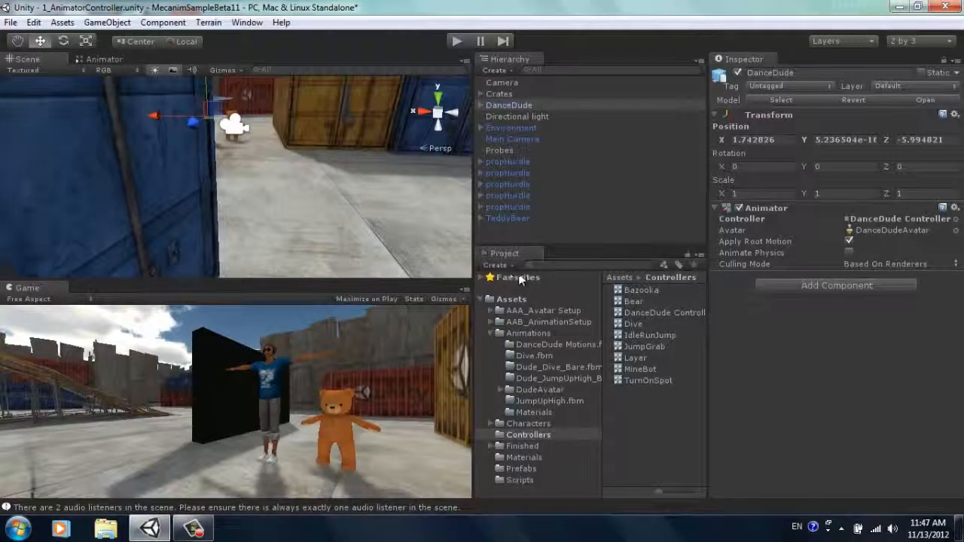
Step: Open the DanceDude Controller assigned to the character for editing, and briefly run the scene to test it
left_click(517, 105)
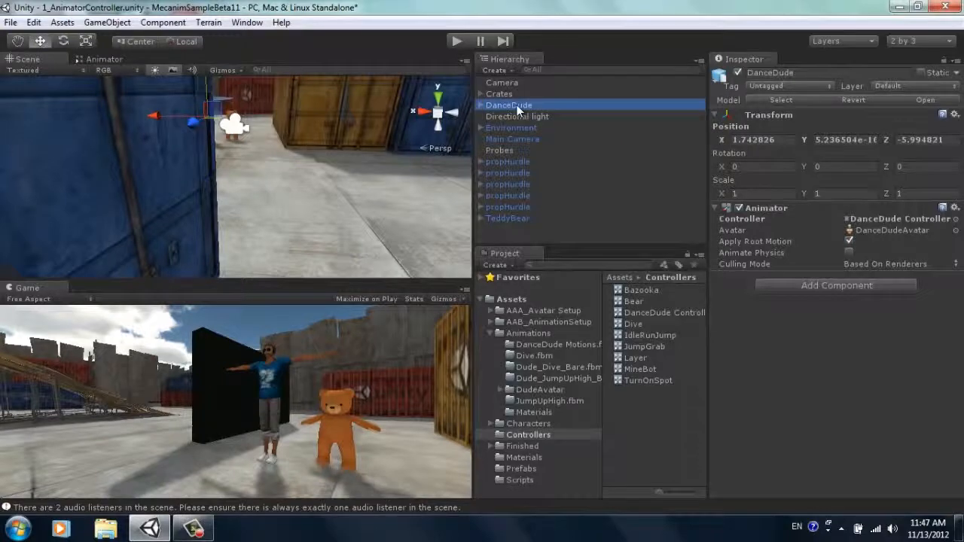
double_click(902, 219)
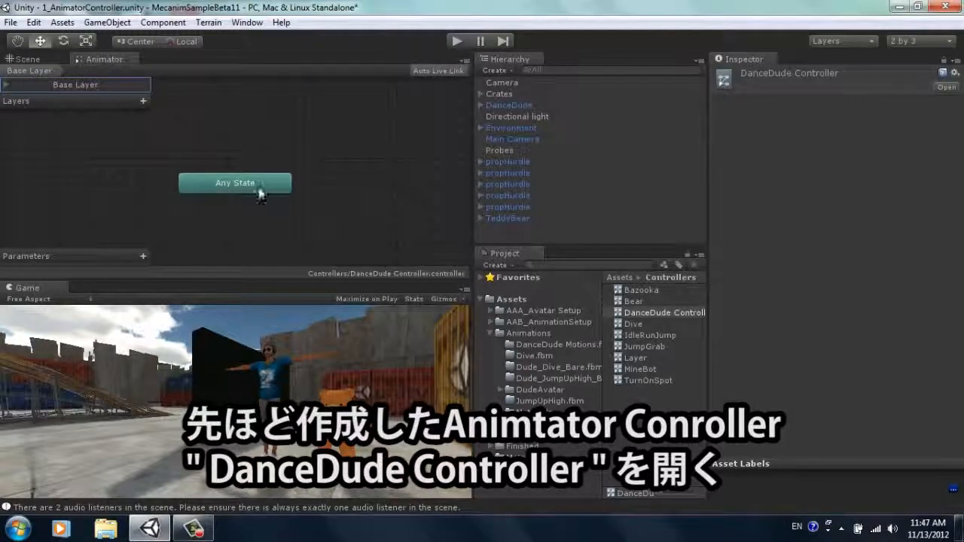
left_click(455, 42)
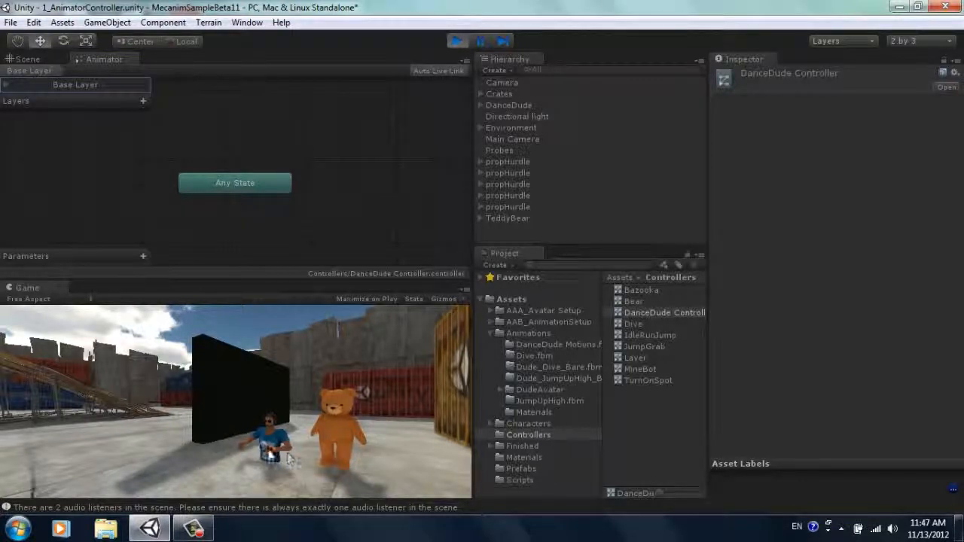
left_click(458, 41)
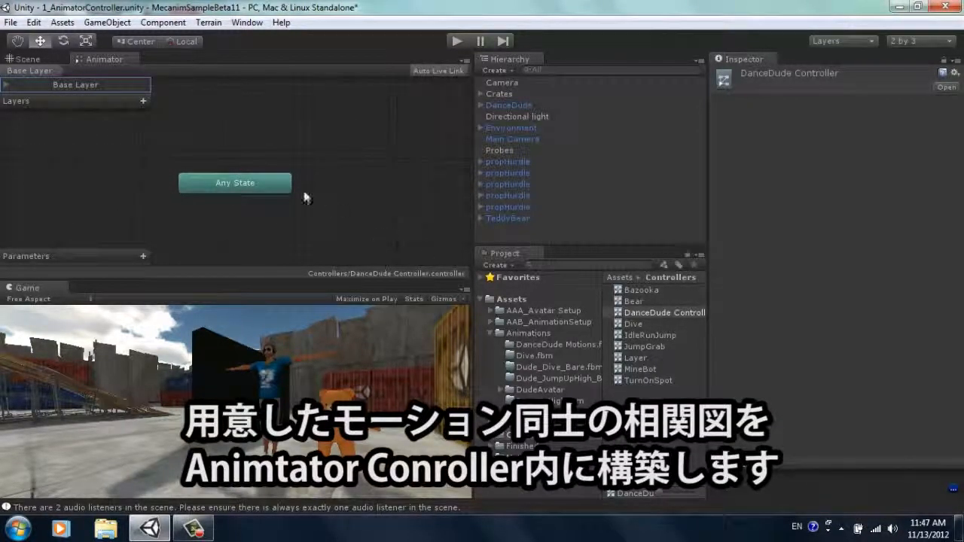
Step: Set the rig's animation type to Humanoid in the import settings of the DanceDude Motions model
left_click(581, 331)
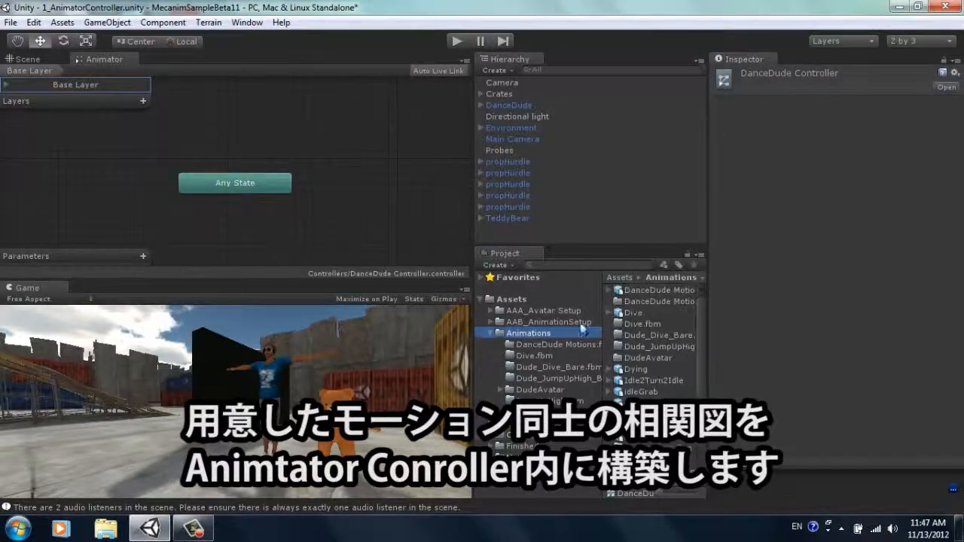
left_click(652, 292)
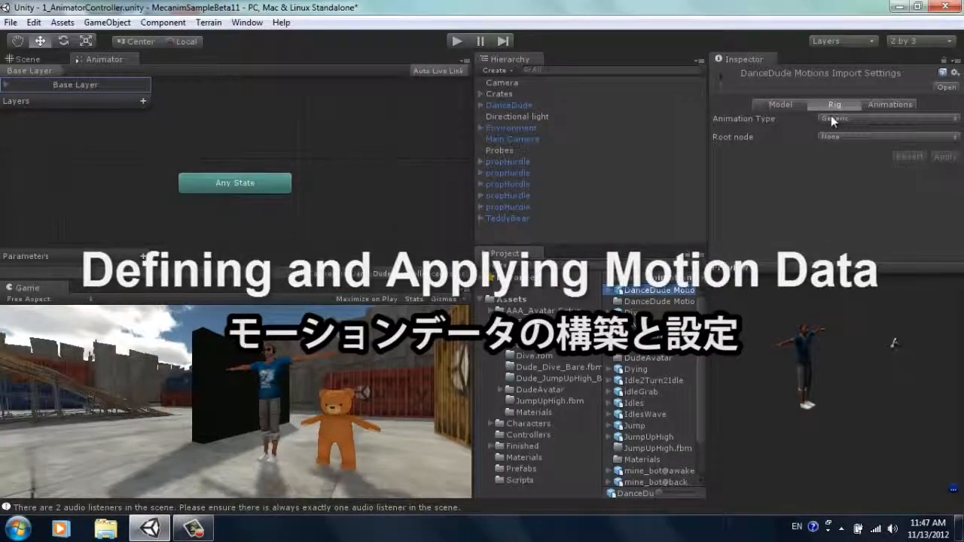
left_click(852, 117)
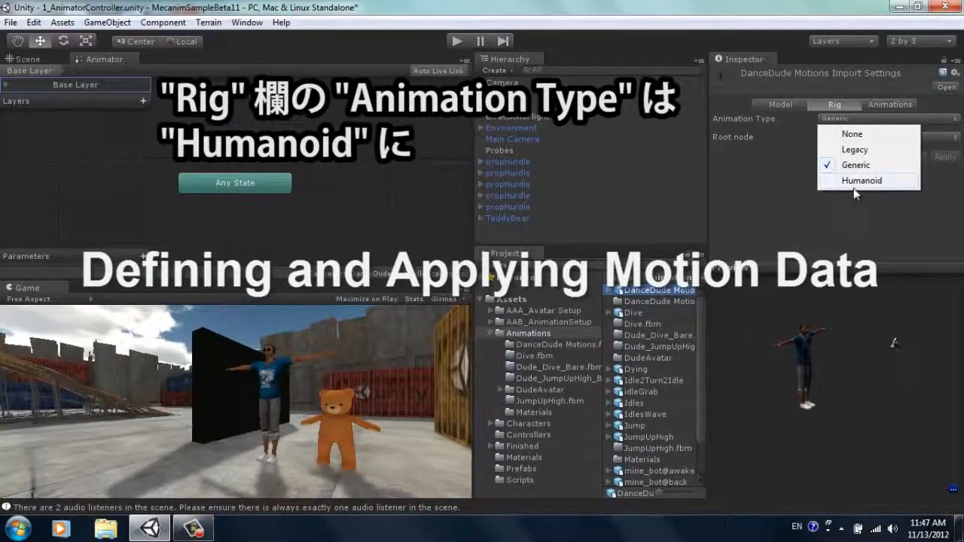
left_click(856, 182)
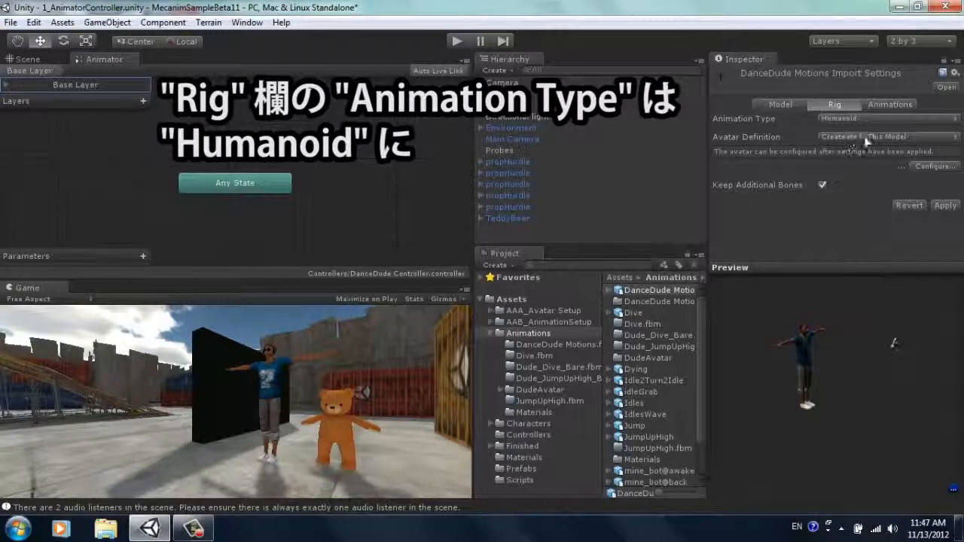
Step: Set the motion rig's avatar definition to Copy From Other Avatar with DanceDudeAvatar as source, and apply the settings
left_click(913, 136)
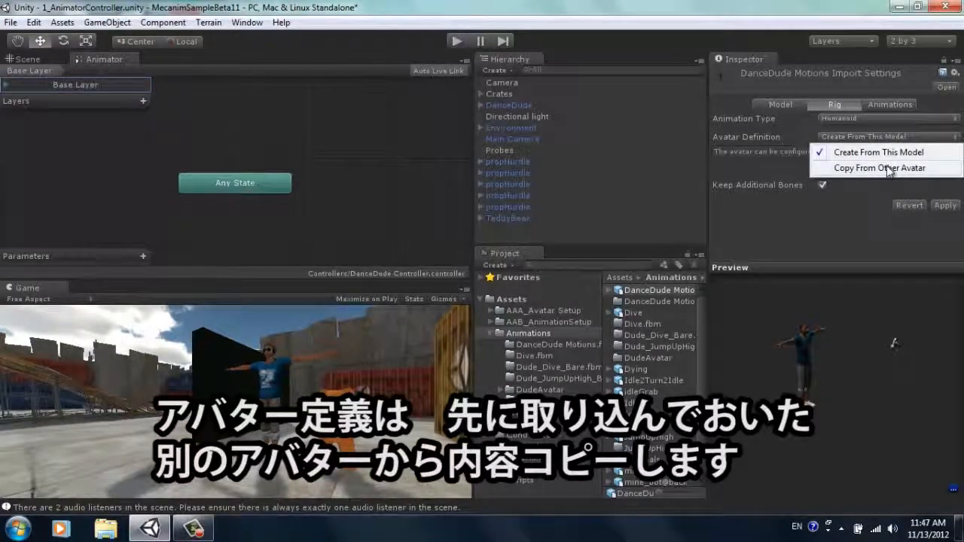
left_click(887, 166)
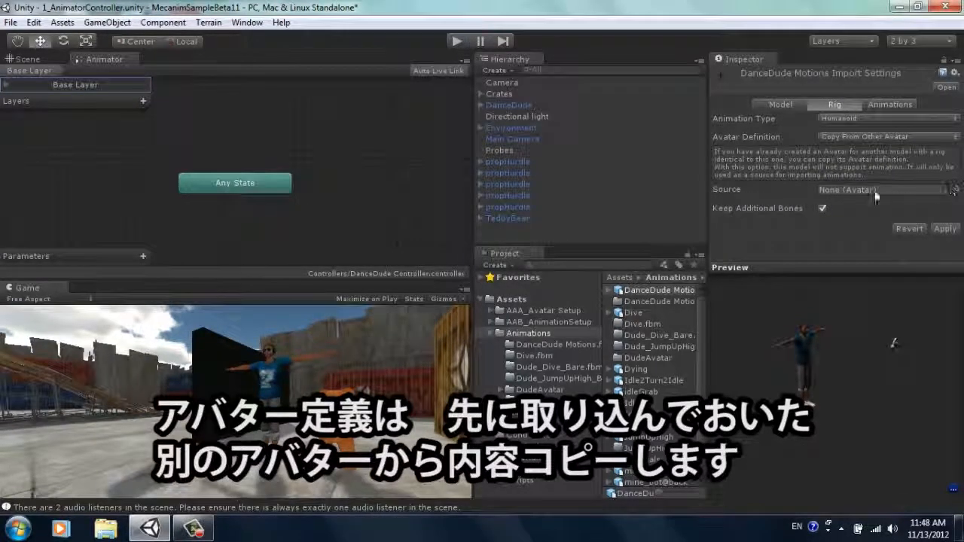
left_click(956, 189)
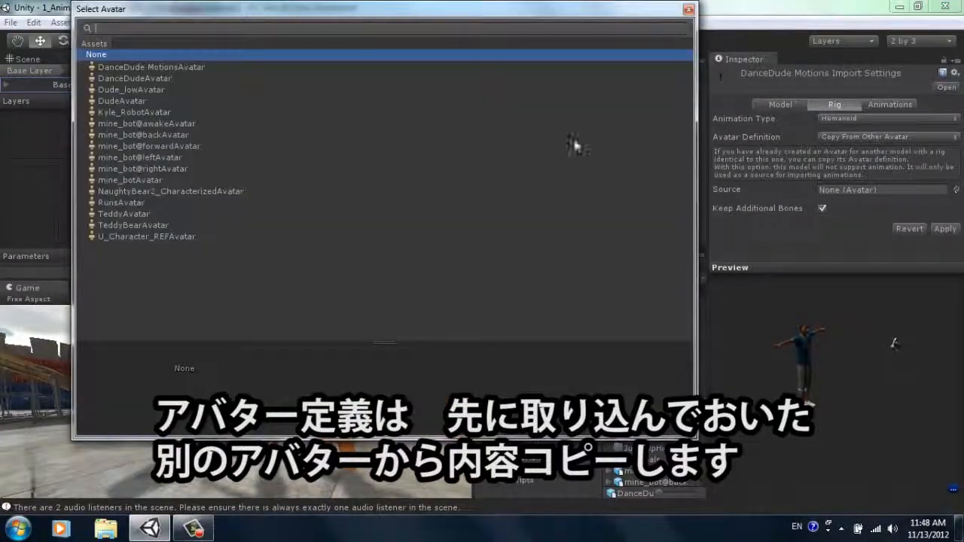
left_click(148, 74)
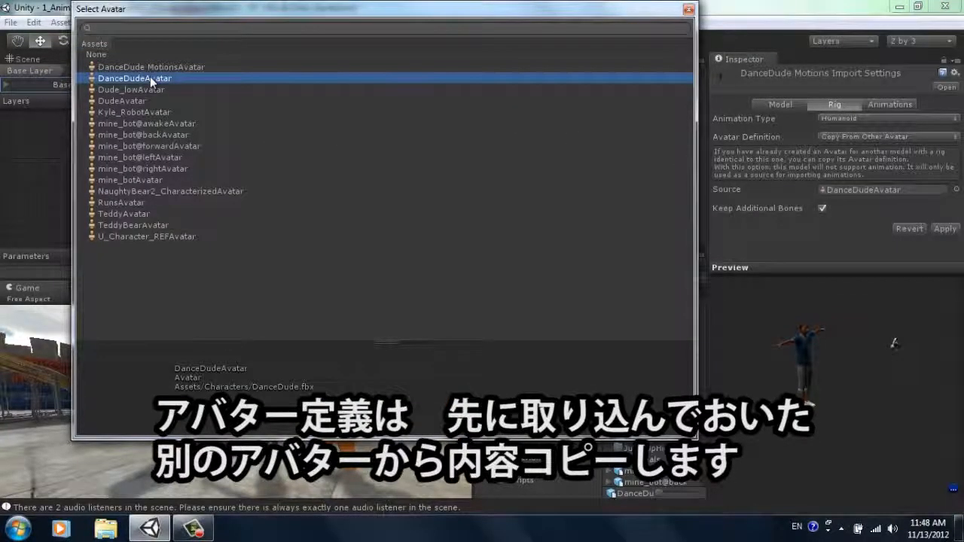
double_click(150, 78)
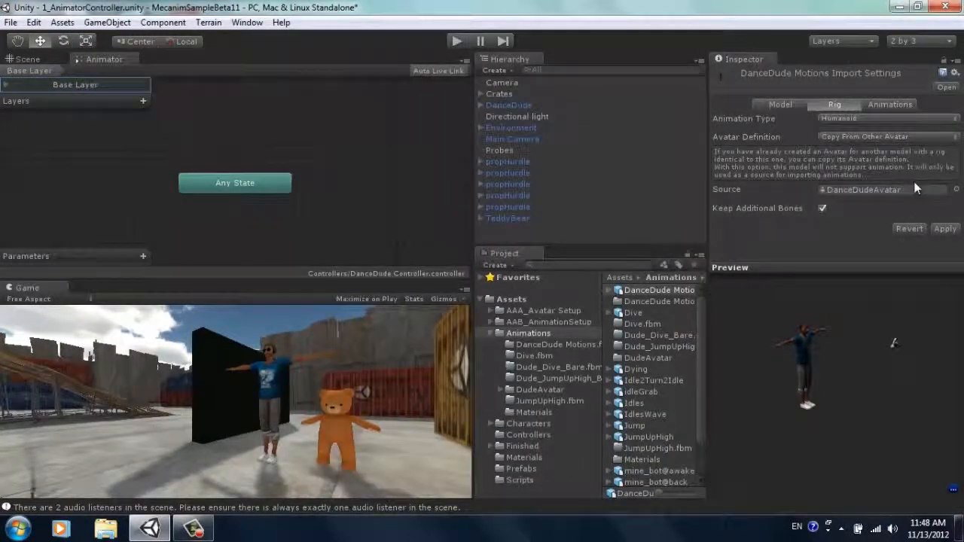
left_click(945, 228)
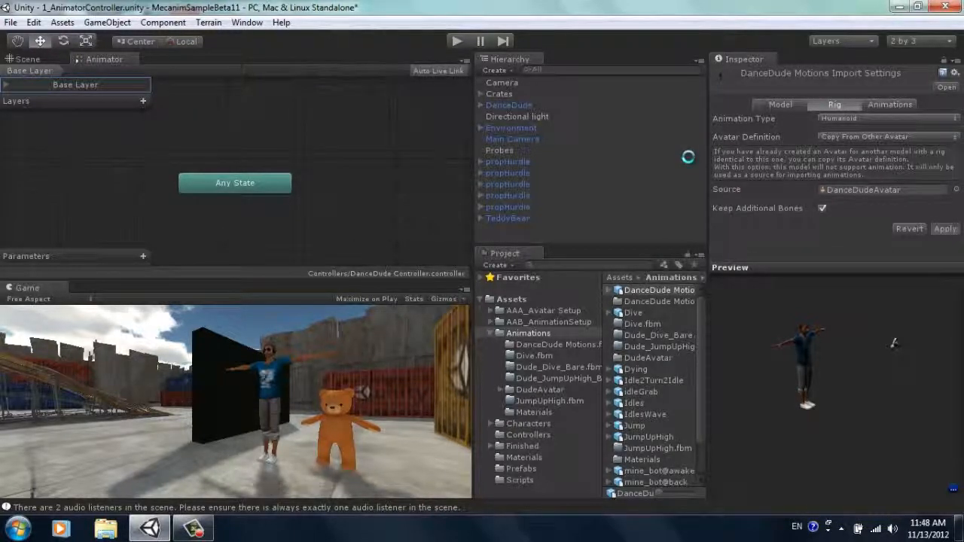
Step: Play the Idle clip of DanceDude Motions in the preview and view the character's motion from the front
left_click(891, 105)
scroll(829, 166, "down", 3)
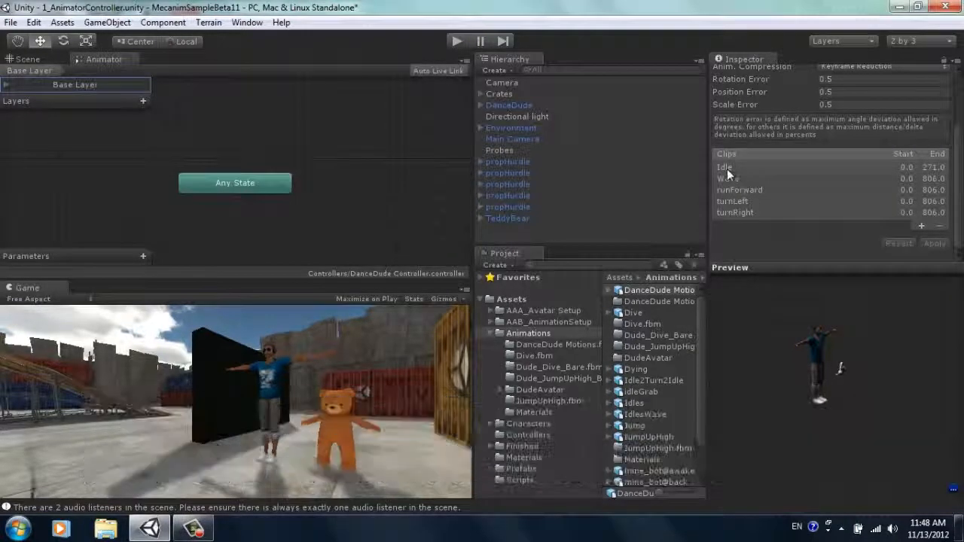
left_click(729, 169)
left_click(722, 284)
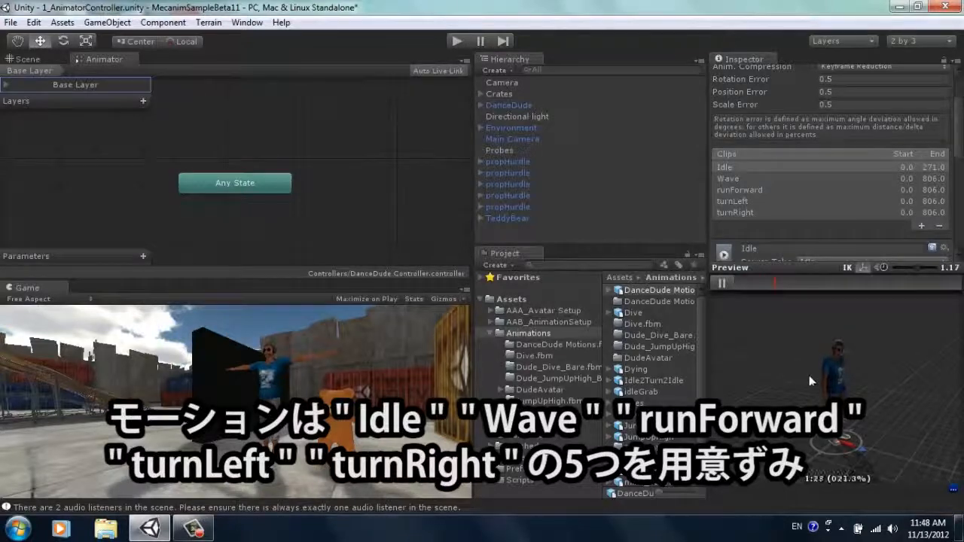
left_click_drag(889, 395, 871, 385, "alt")
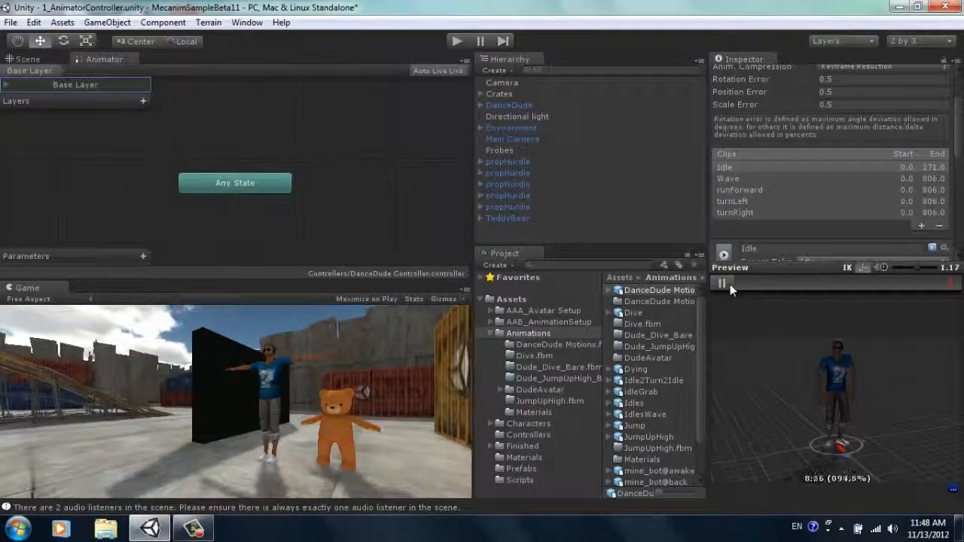
Step: Turn on Loop Pose for the Idle clip in an enlarged Inspector, apply the change and return to the clip list
left_click_drag(959, 128, 959, 163)
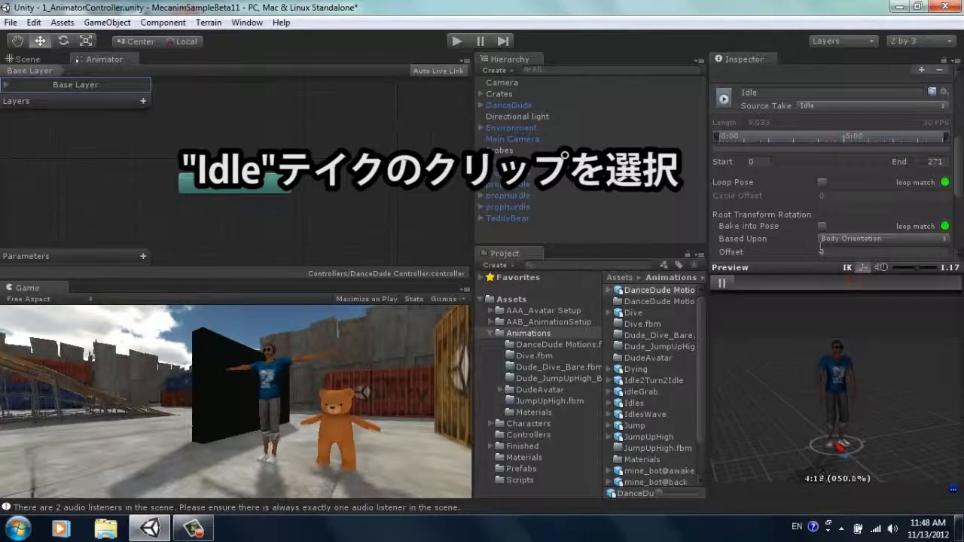
key("shift+space")
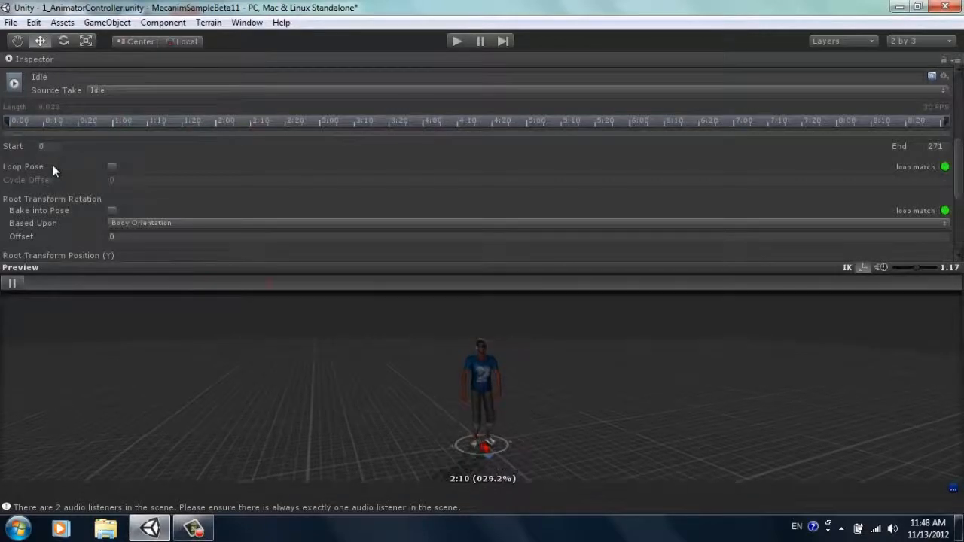
left_click(112, 166)
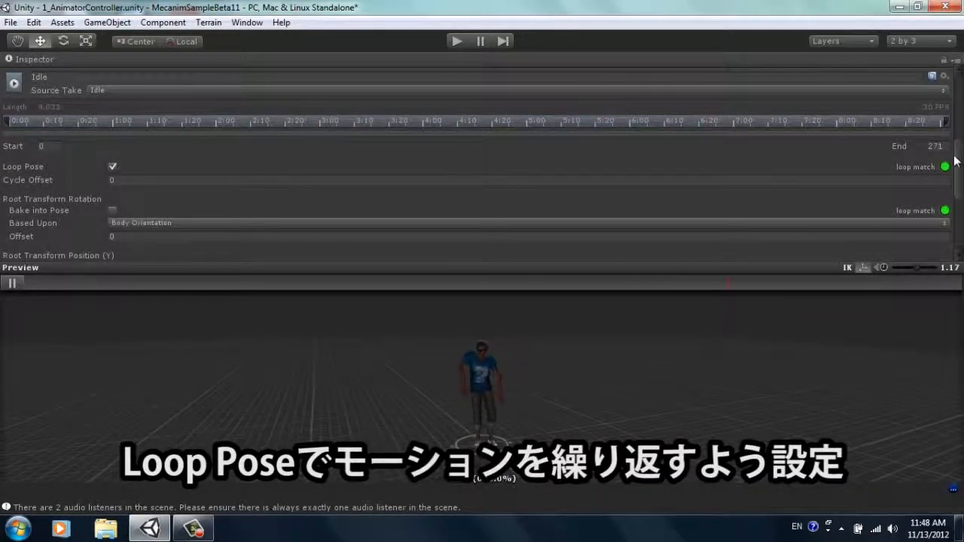
left_click_drag(959, 176, 963, 226)
left_click(936, 245)
left_click(942, 244)
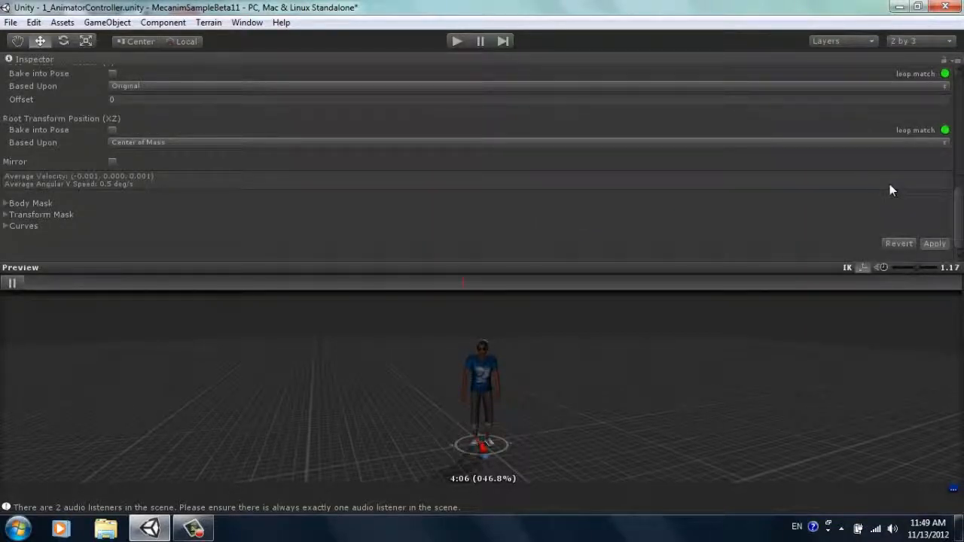
left_click_drag(958, 218, 957, 143)
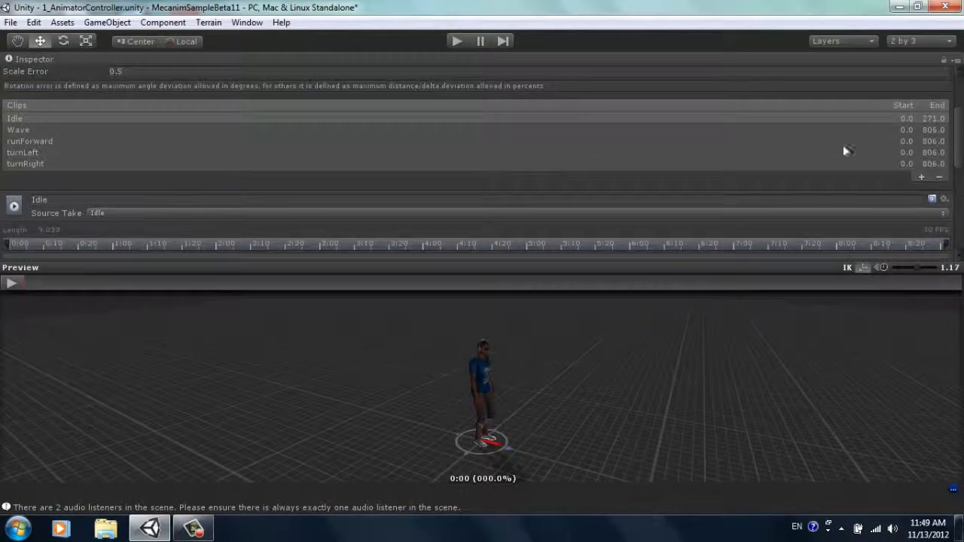
Step: Play the runForward clip in the preview and clamp its range to the source take
left_click(43, 143)
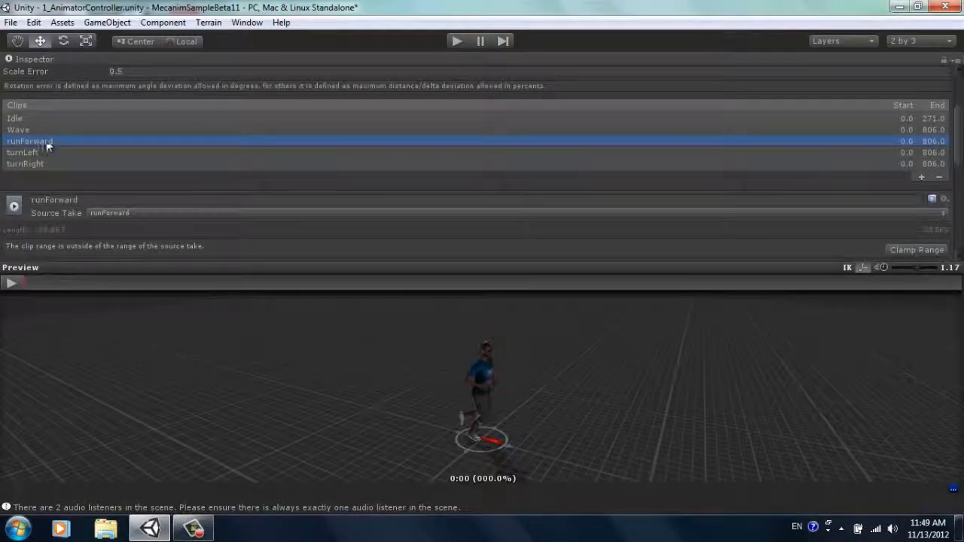
left_click(11, 282)
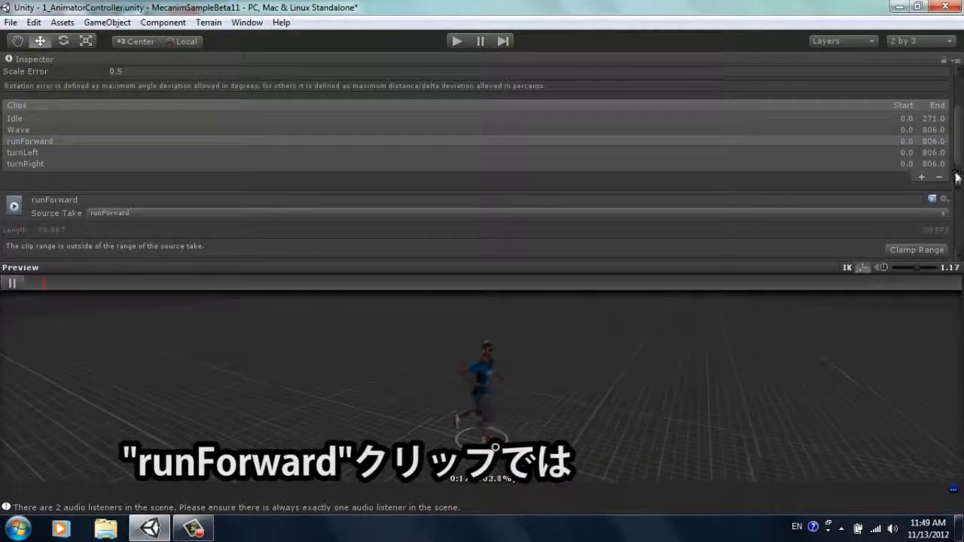
scroll(847, 238, "down", 3)
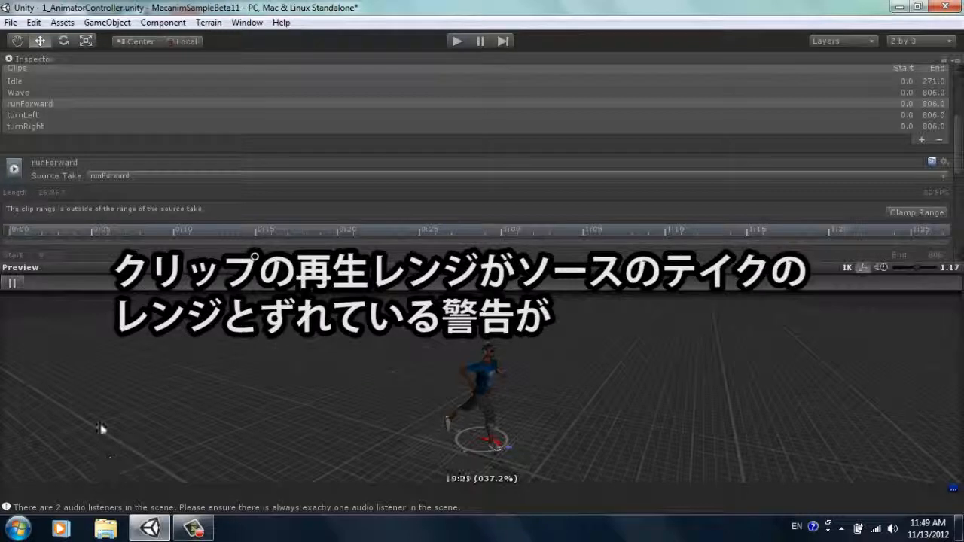
left_click(12, 284)
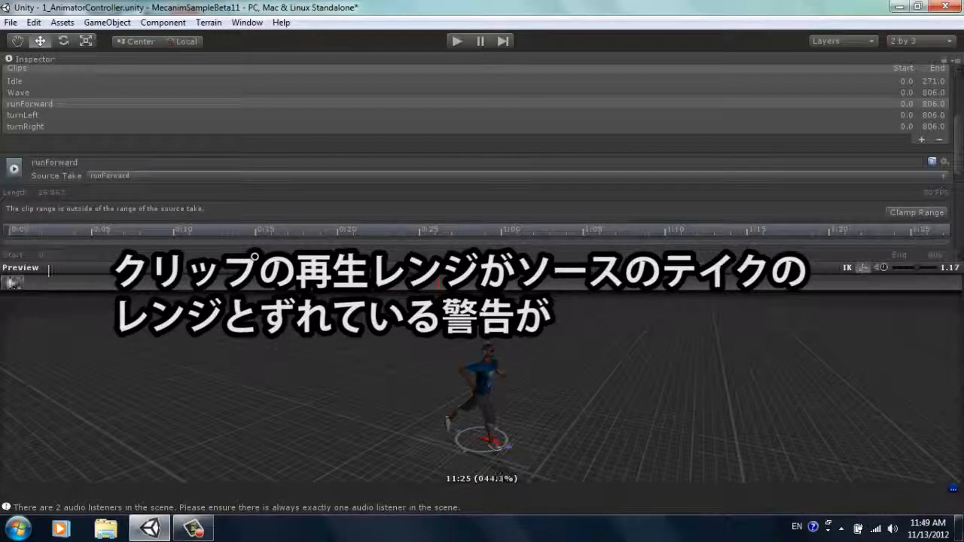
left_click(928, 213)
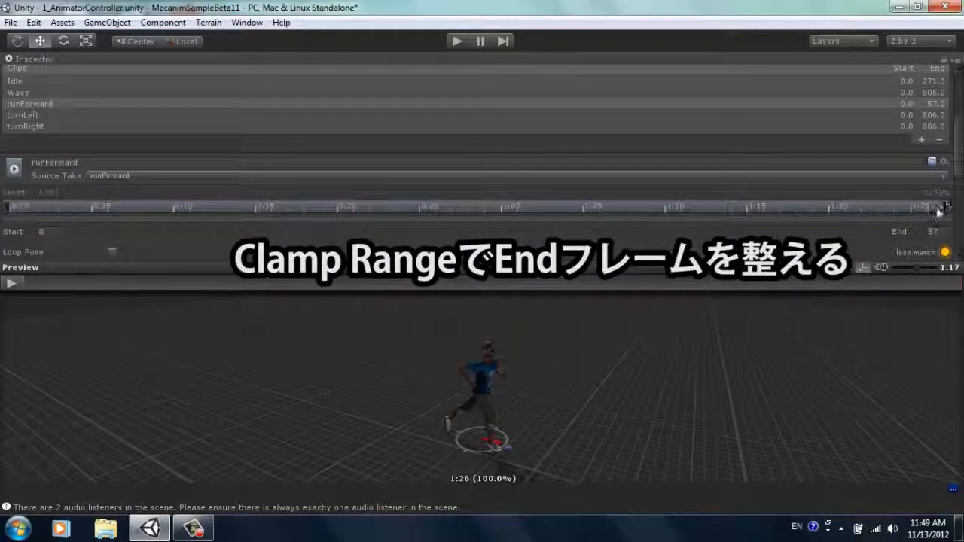
Step: Trim the runForward clip to start at frame 8.8 and end at frame 50.4, matching the run cycle's poses
scroll(959, 136, "down", 6)
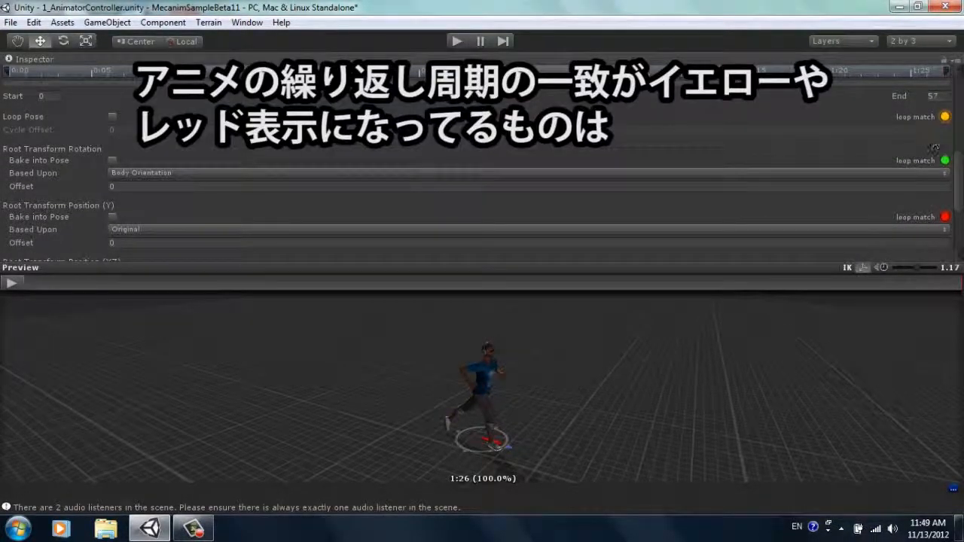
mouse_move(960, 190)
left_mouse_down()
mouse_move(960, 179)
mouse_move(960, 187)
left_mouse_up()
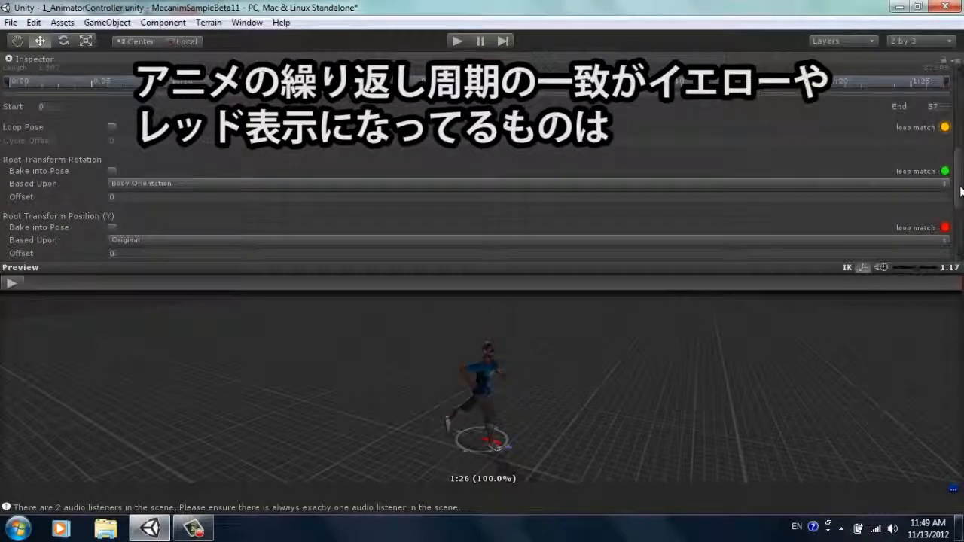
left_click(11, 284)
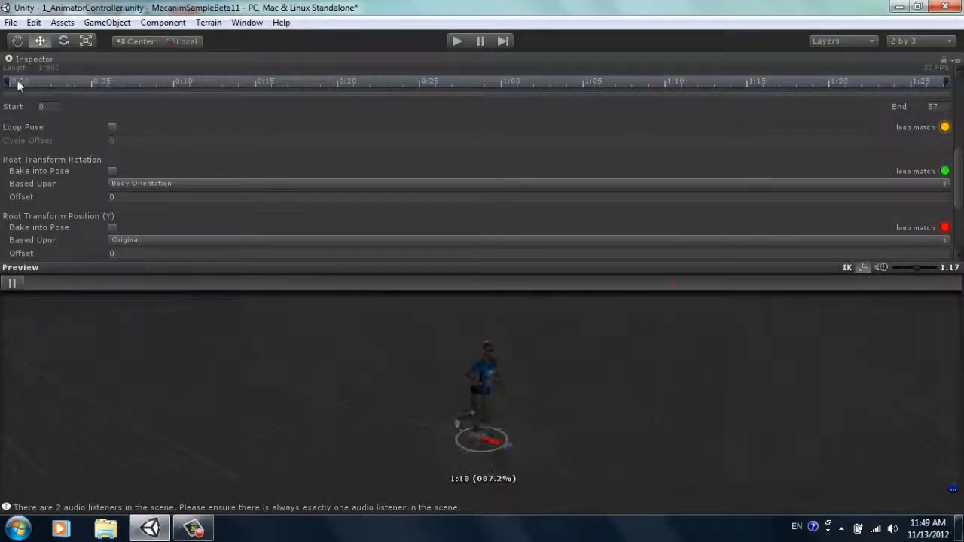
left_click(15, 283)
left_click_drag(8, 80, 153, 85)
mouse_move(451, 392)
left_mouse_down("alt")
mouse_move(500, 397)
mouse_move(486, 381)
left_mouse_up("alt")
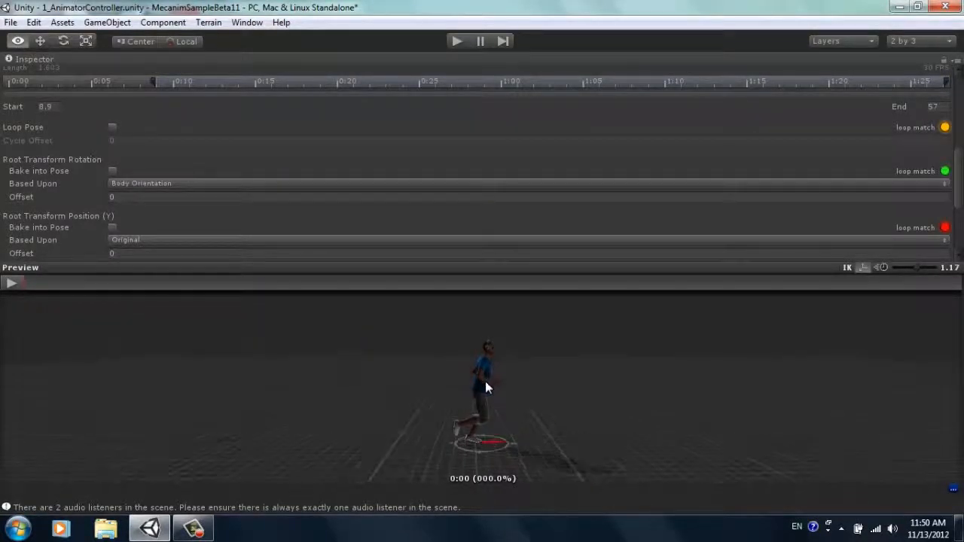
left_click_drag(155, 82, 153, 83)
mouse_move(947, 83)
left_mouse_down()
mouse_move(767, 100)
mouse_move(834, 98)
left_mouse_up()
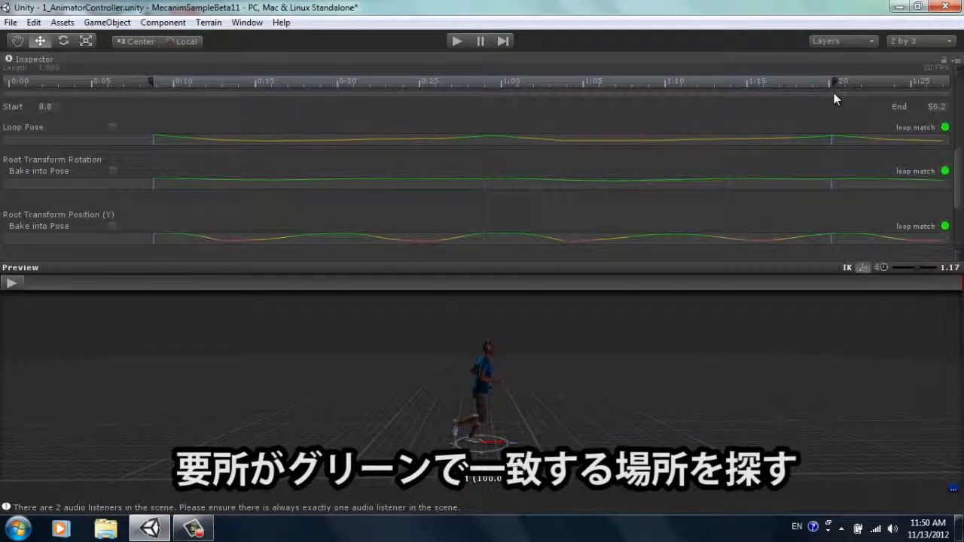
mouse_move(833, 95)
left_mouse_down()
mouse_move(790, 100)
mouse_move(838, 103)
left_mouse_up()
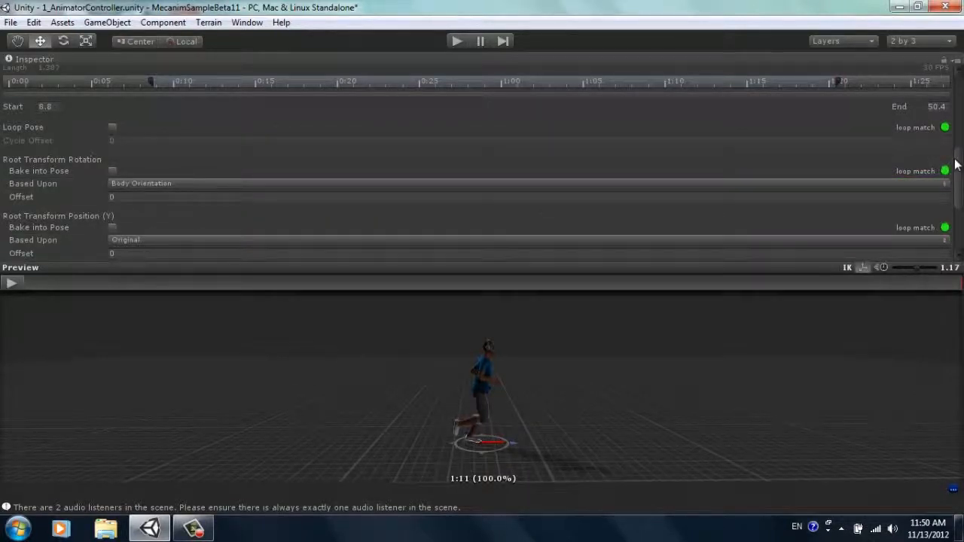
Step: Turn on Loop Pose and Bake into Pose for Root Transform Position (Y) on runForward, check the playback and apply the settings
mouse_move(959, 167)
left_mouse_down()
mouse_move(962, 181)
mouse_move(963, 159)
mouse_move(963, 174)
left_mouse_up()
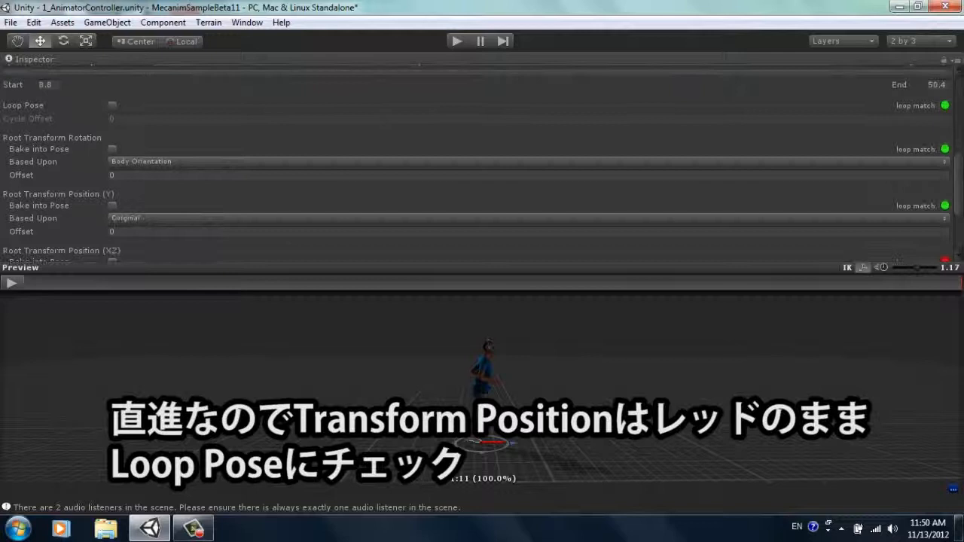
left_click(111, 106)
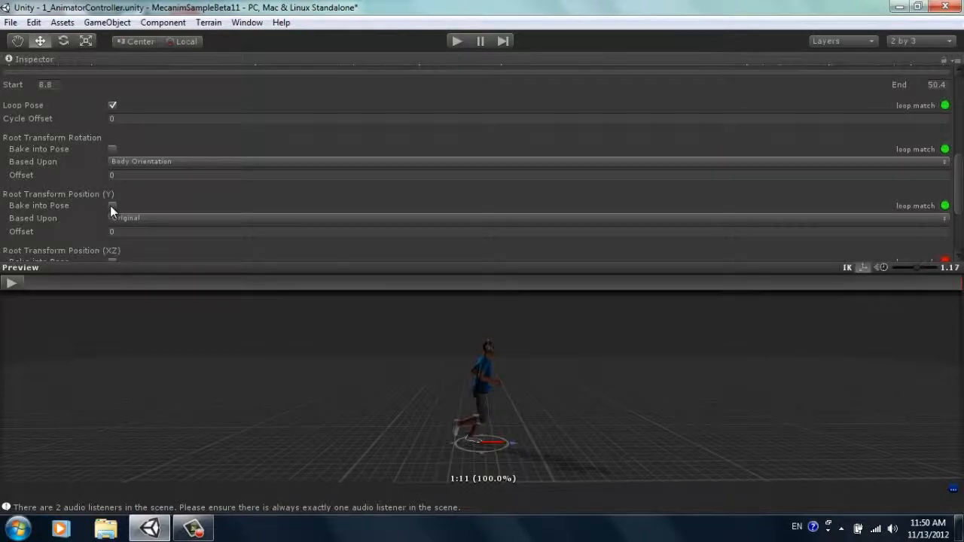
left_click(111, 205)
left_click(12, 284)
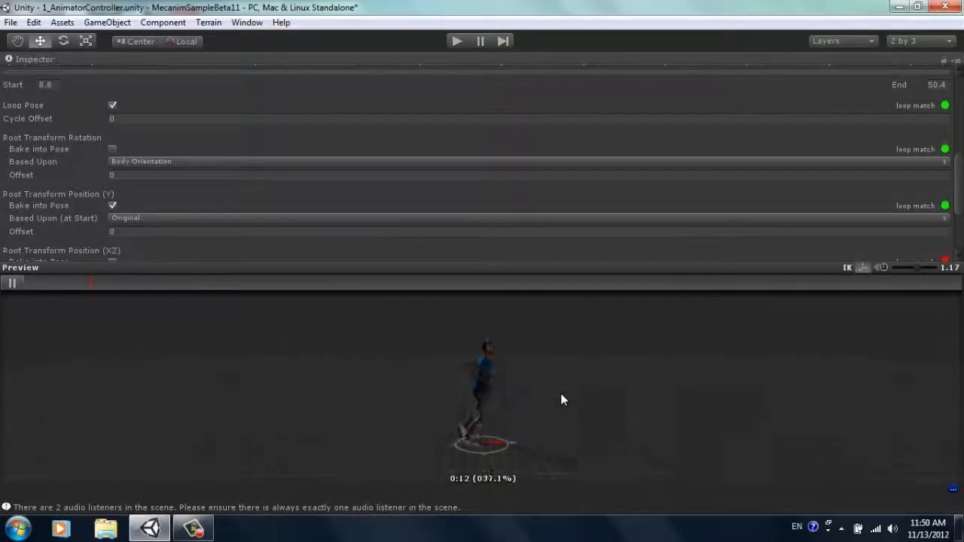
left_click_drag(962, 215, 962, 253)
left_click(12, 283)
left_click(937, 243)
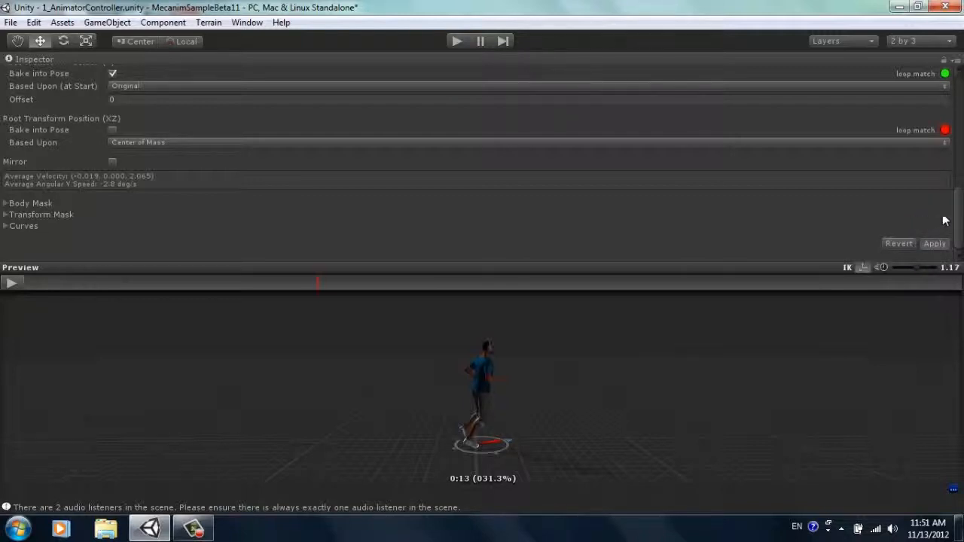
Step: Clamp the turnLeft clip's range to its source take and play the clip in the preview
left_click_drag(958, 222, 956, 146)
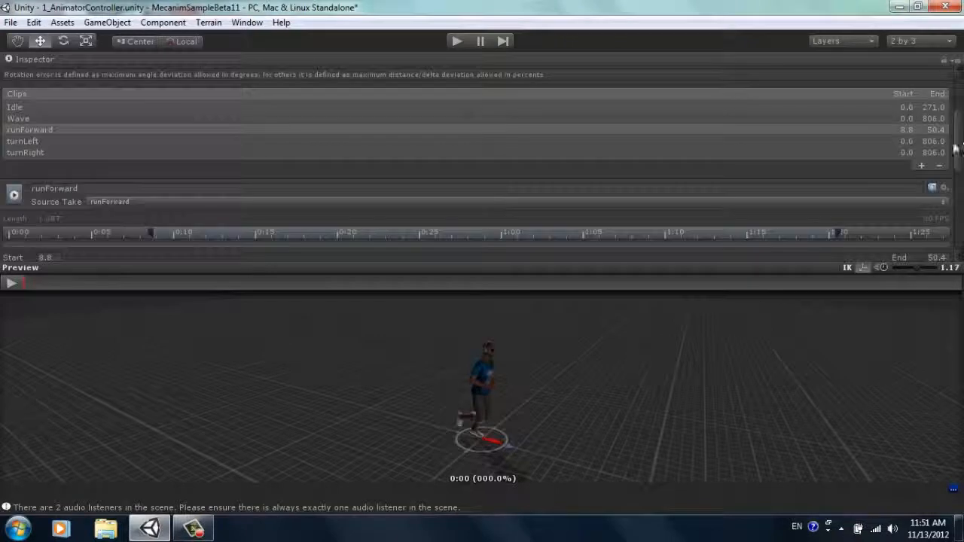
left_click(63, 140)
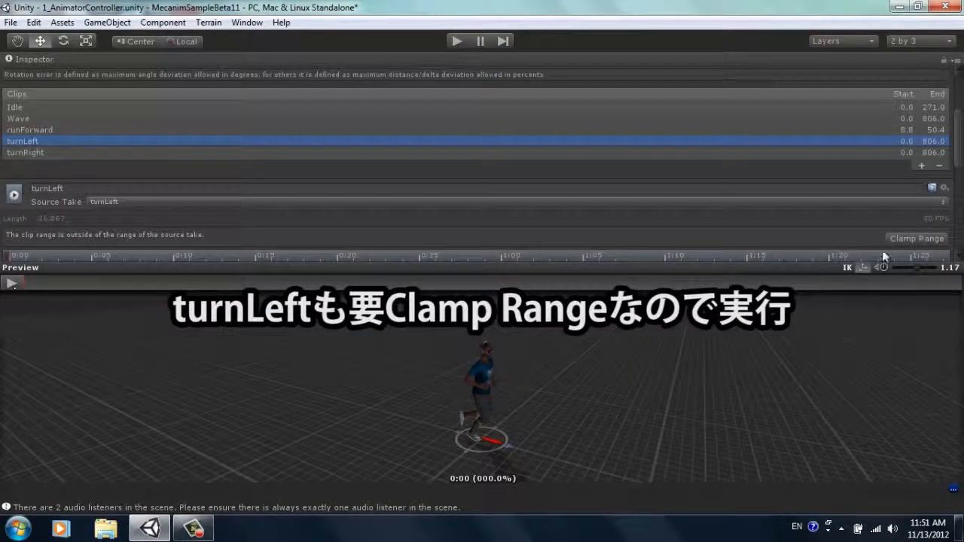
left_click(921, 237)
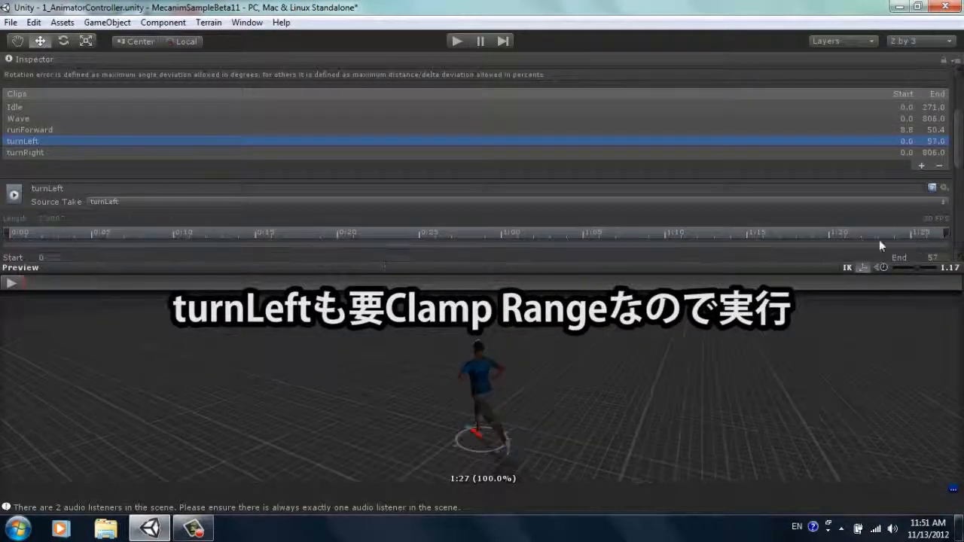
left_click(12, 283)
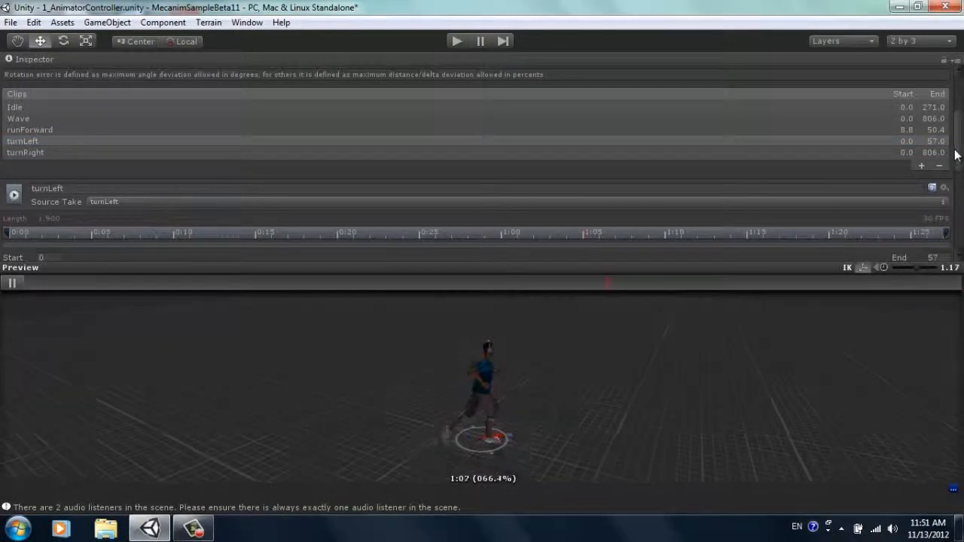
Step: Trim the turnLeft clip to one turning cycle, starting at frame 8.8 and ending at frame 50.4
left_click_drag(958, 149, 961, 173)
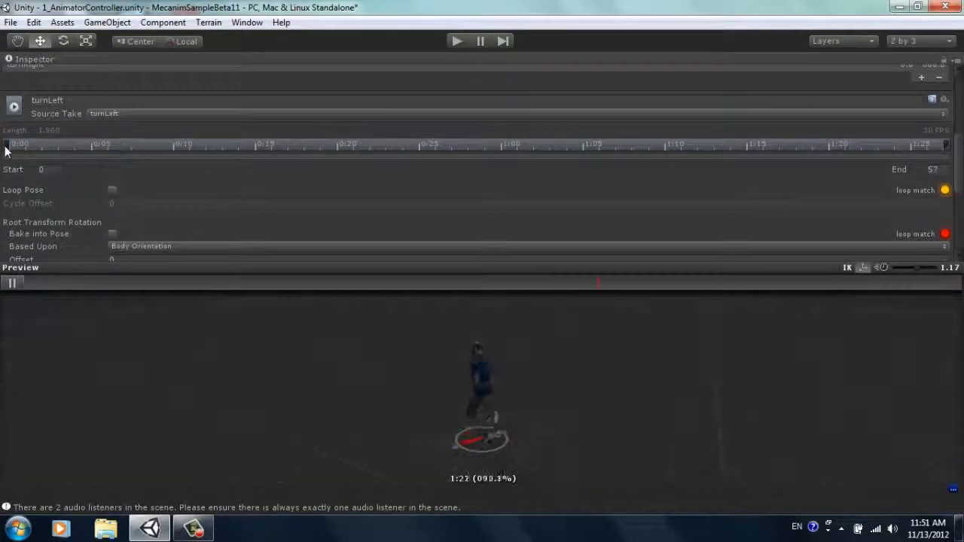
left_click(18, 291)
left_click_drag(8, 146, 150, 144)
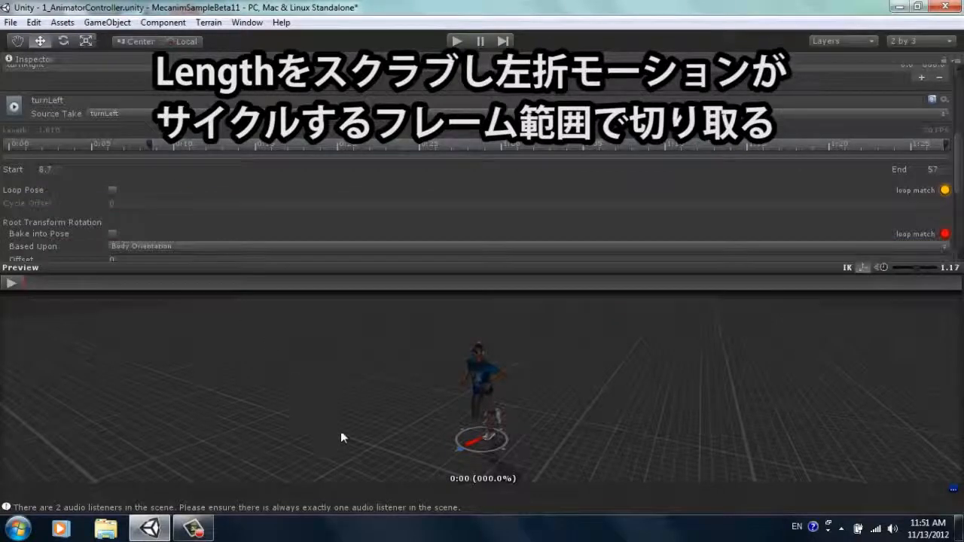
left_click_drag(431, 418, 615, 397, "alt")
left_click_drag(149, 143, 151, 145)
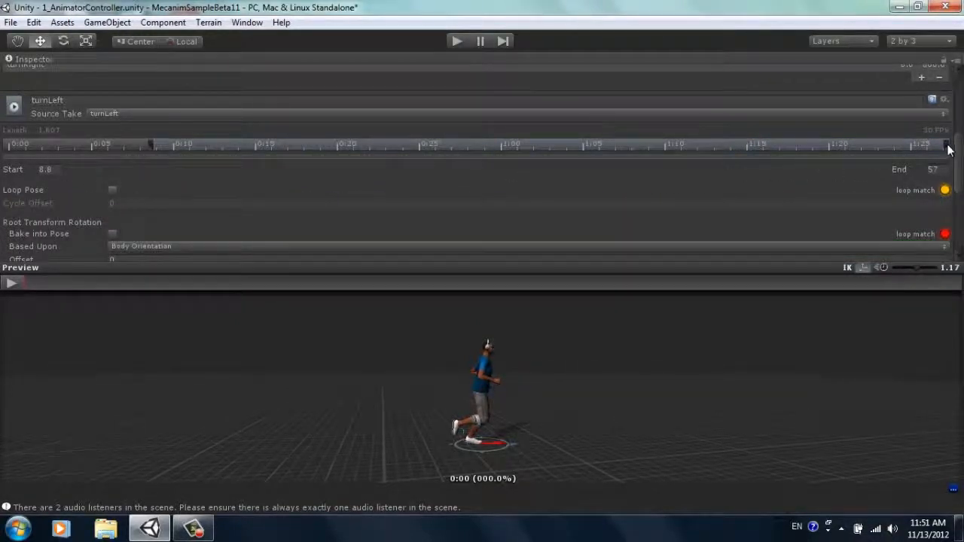
left_click_drag(946, 146, 835, 161)
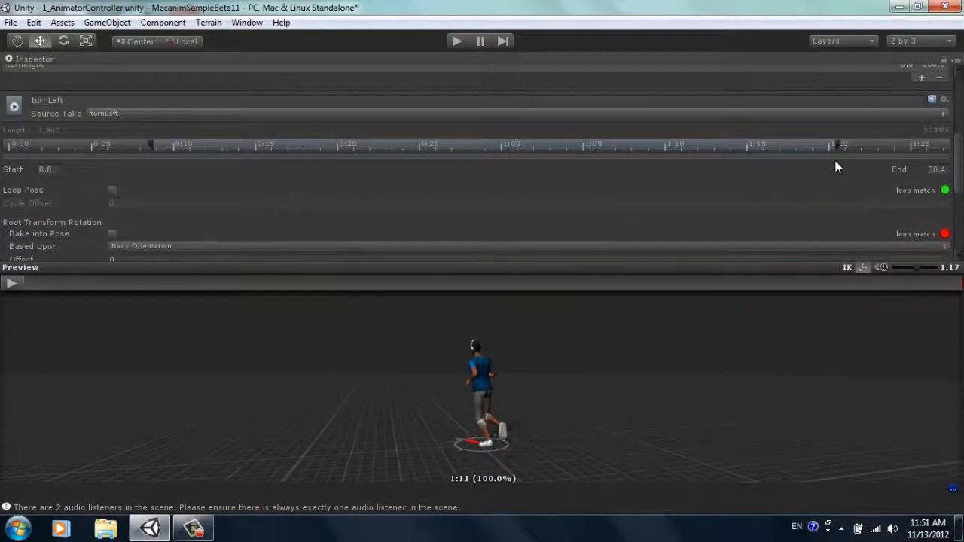
Step: Turn on Loop Pose and Bake into Pose for Root Transform Position (Y) on turnLeft, check the playback and apply the settings
left_click(112, 190)
left_click_drag(960, 151, 959, 181)
left_click(112, 193)
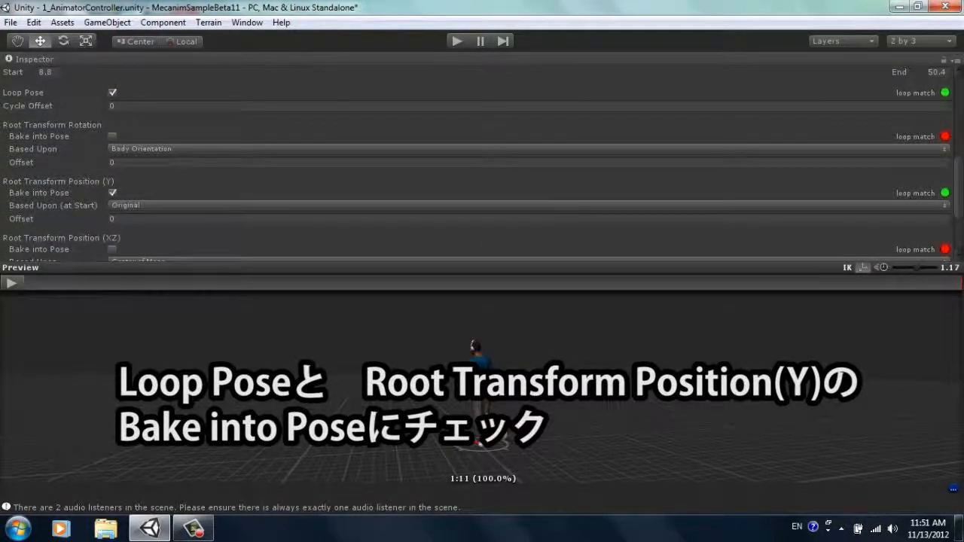
left_click(11, 284)
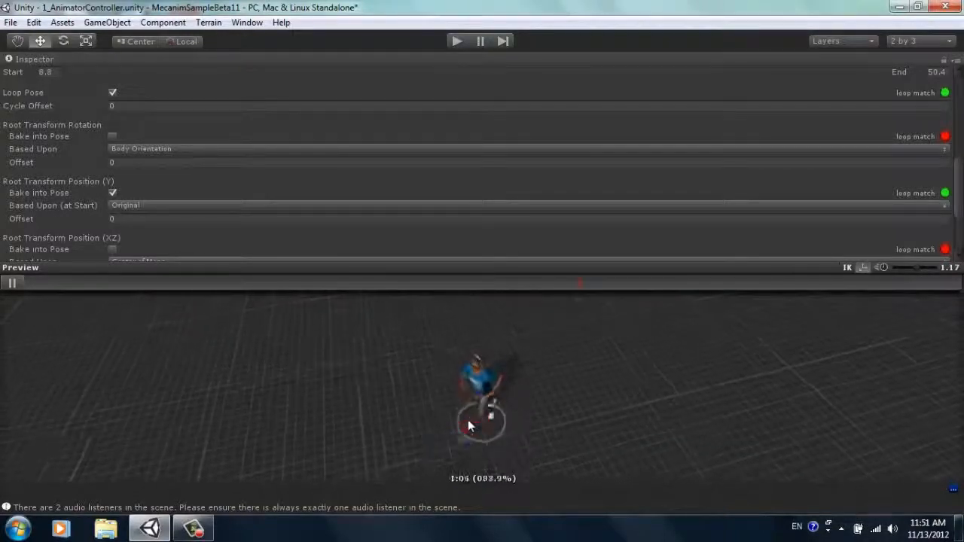
left_click(12, 282)
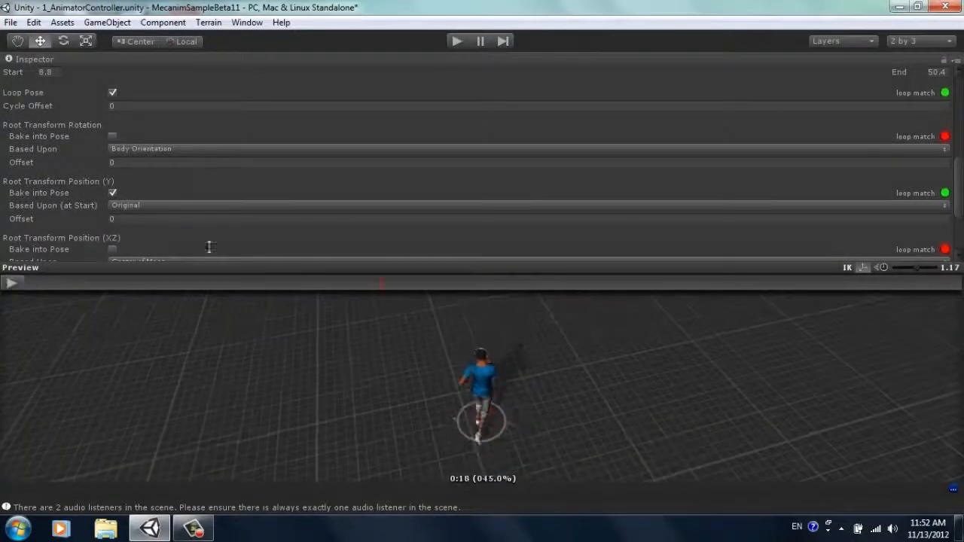
scroll(961, 200, "up", 3)
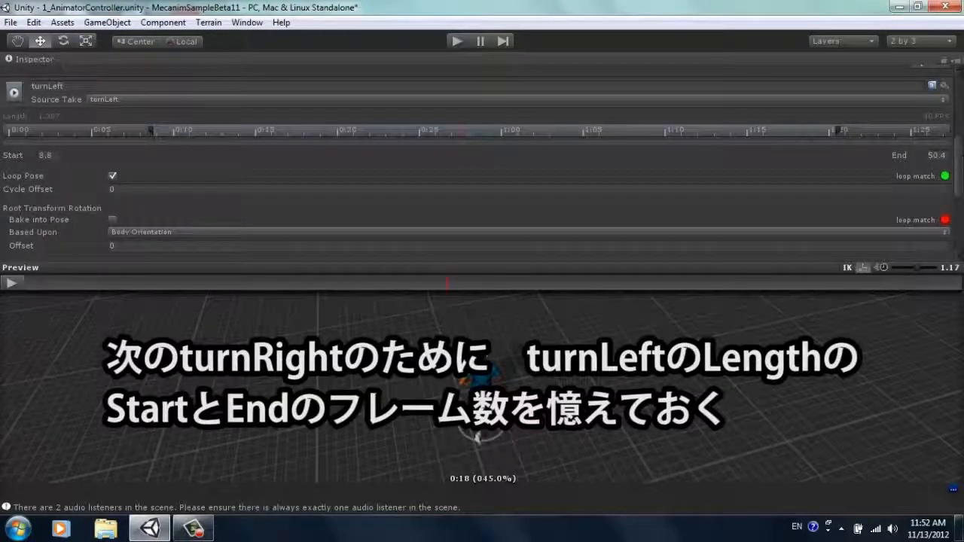
scroll(960, 165, "down", 5)
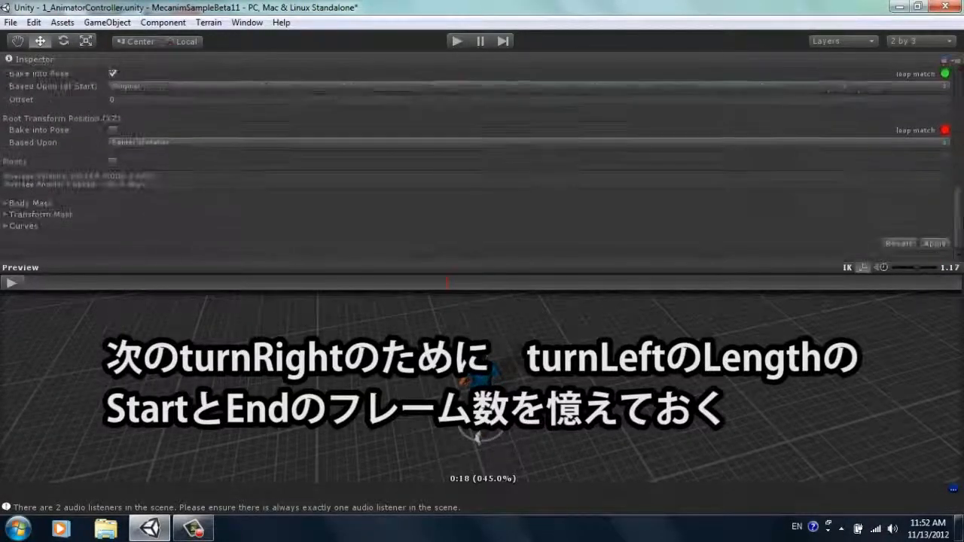
left_click(934, 244)
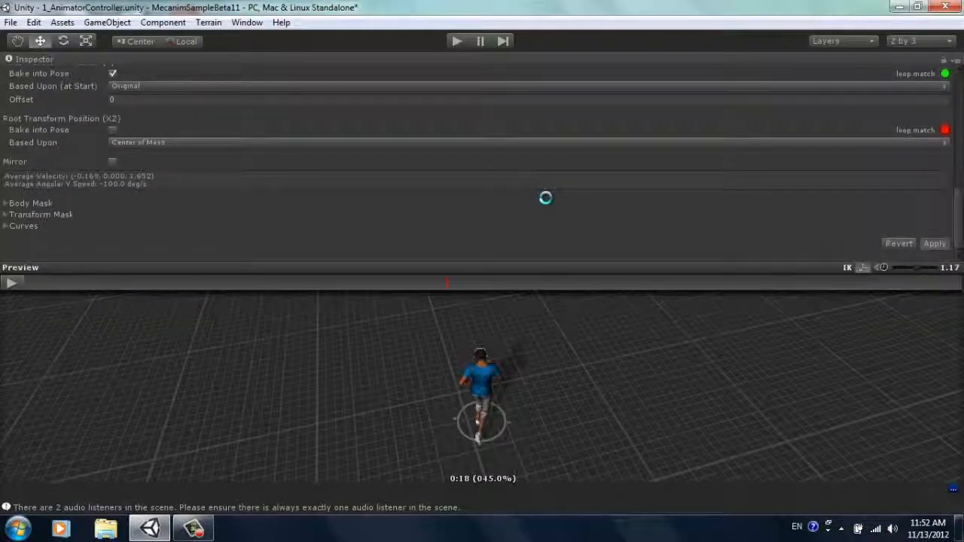
left_click(935, 243)
Step: Select the turnRight clip and clamp its range to its source take
left_click_drag(959, 215, 177, 184)
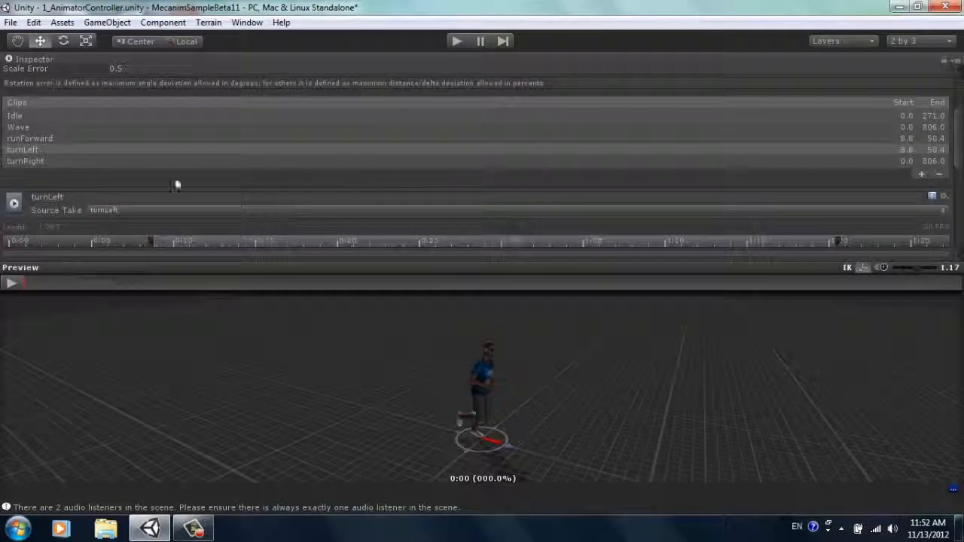
left_click(41, 162)
left_click_drag(961, 128, 962, 155)
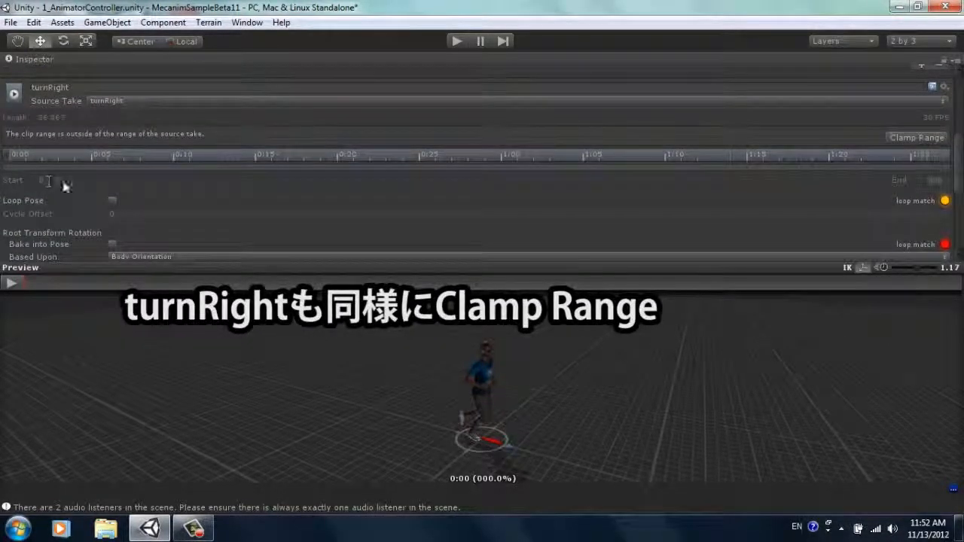
left_click(926, 138)
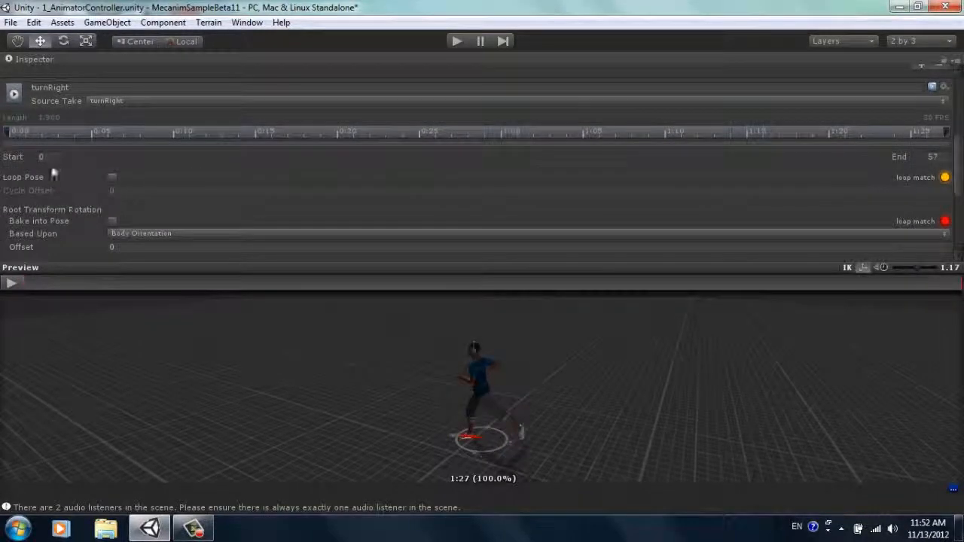
Step: Set the turnRight clip's start frame to 8.8 and its end frame to 50.4, the same range as turnLeft
left_click(13, 156)
type("8.8")
left_click(928, 157)
type("5")
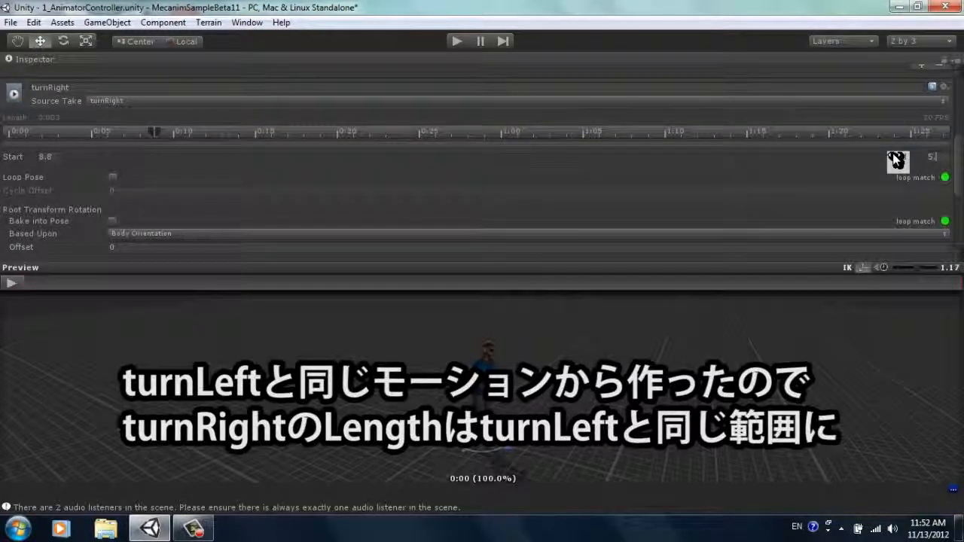
type("0.4")
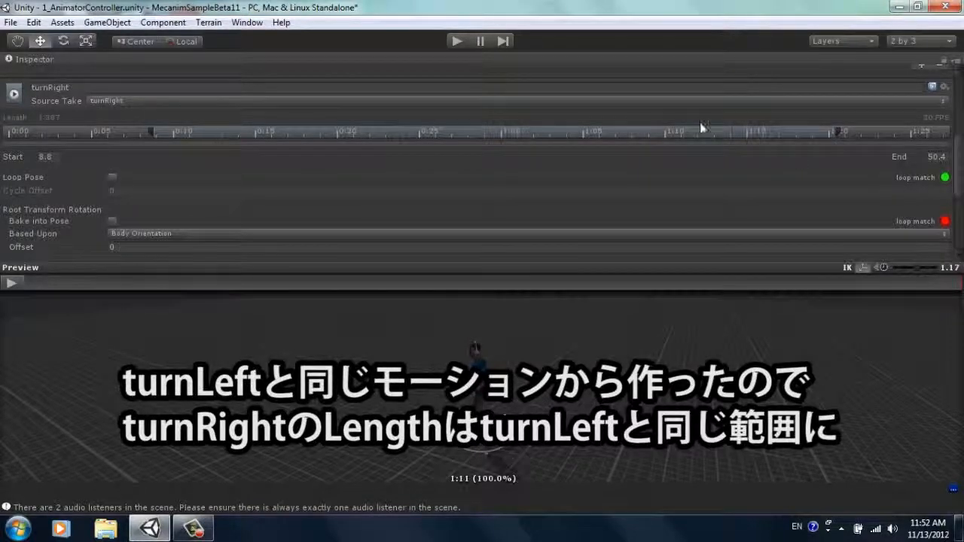
Step: Turn on Loop Pose and Bake into Pose for Root Transform Position (Y) on the turnRight clip
left_click(113, 178)
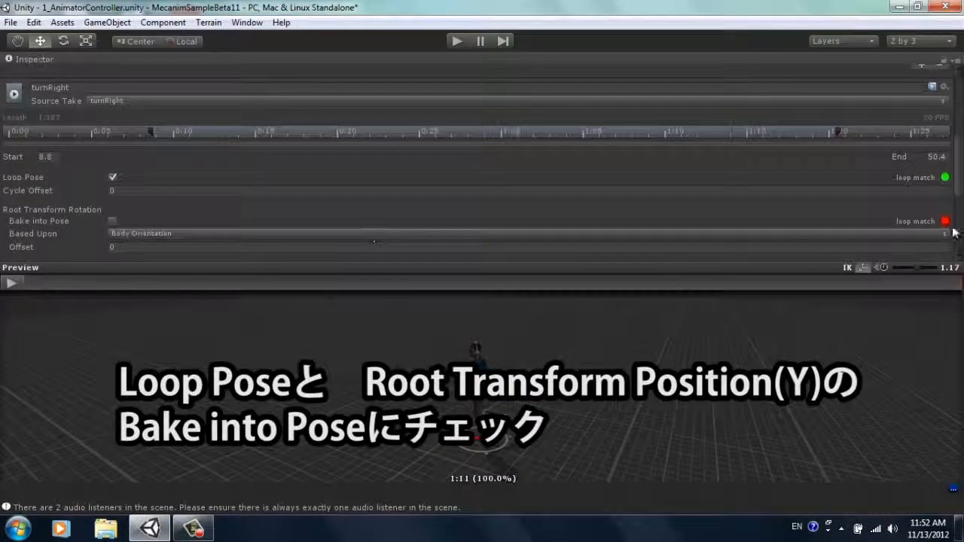
scroll(951, 211, "down", 5)
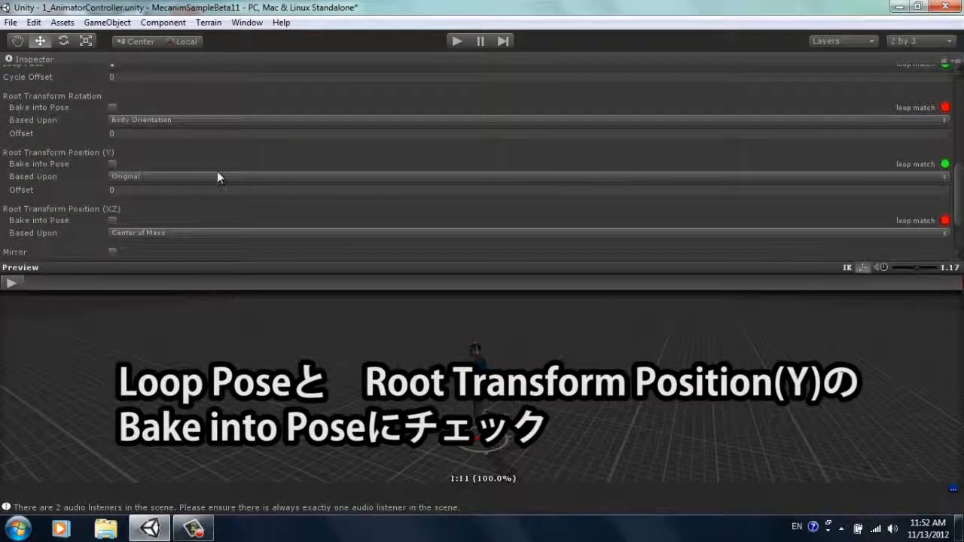
left_click(113, 164)
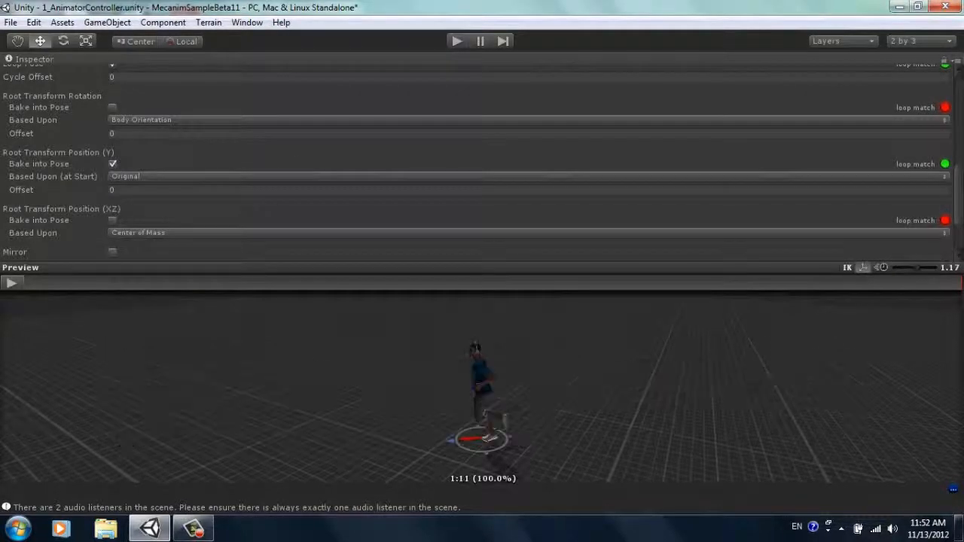
scroll(961, 192, "down", 1)
scroll(960, 192, "down", 3)
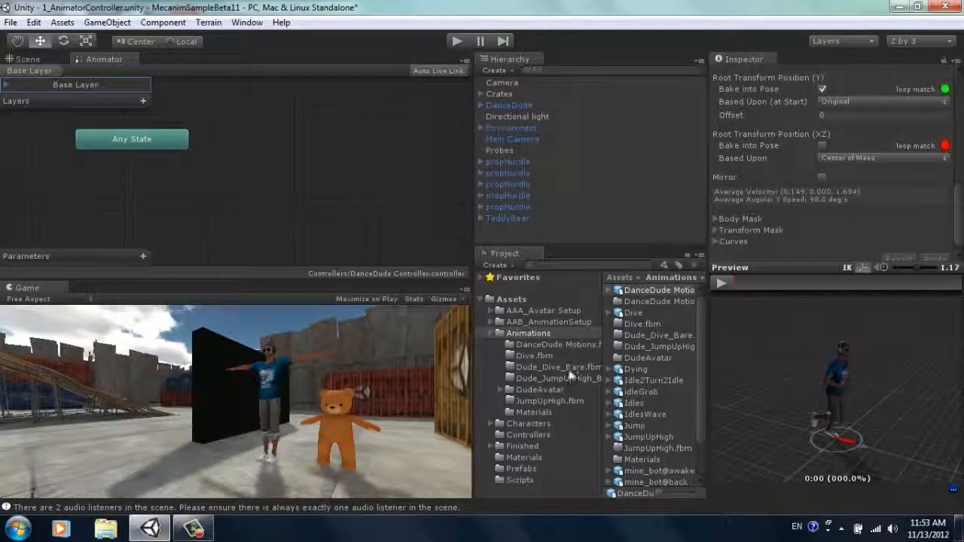
Step: Expand the DanceDude Motions asset, preview its Idle clip and add it as a state in the DanceDude Controller's Base Layer
left_click(640, 293)
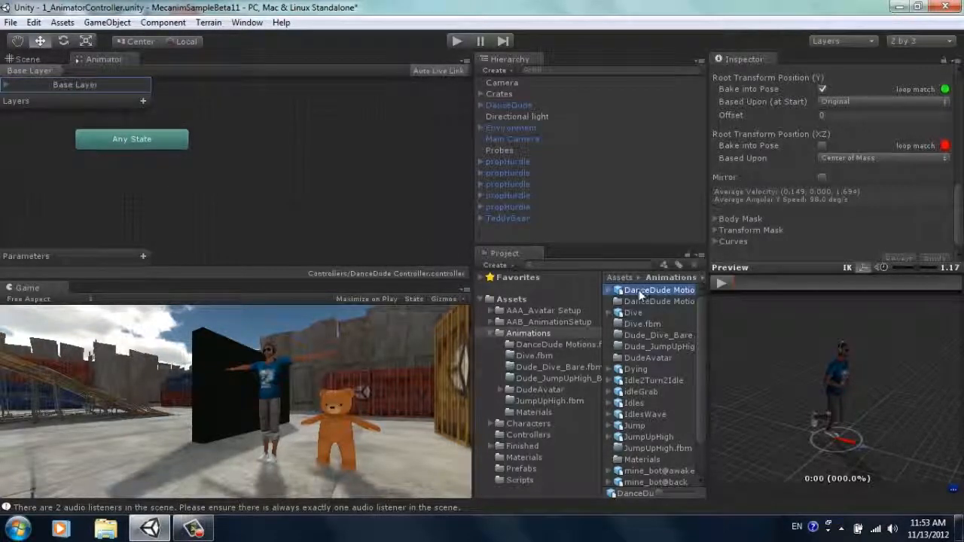
left_click(610, 290)
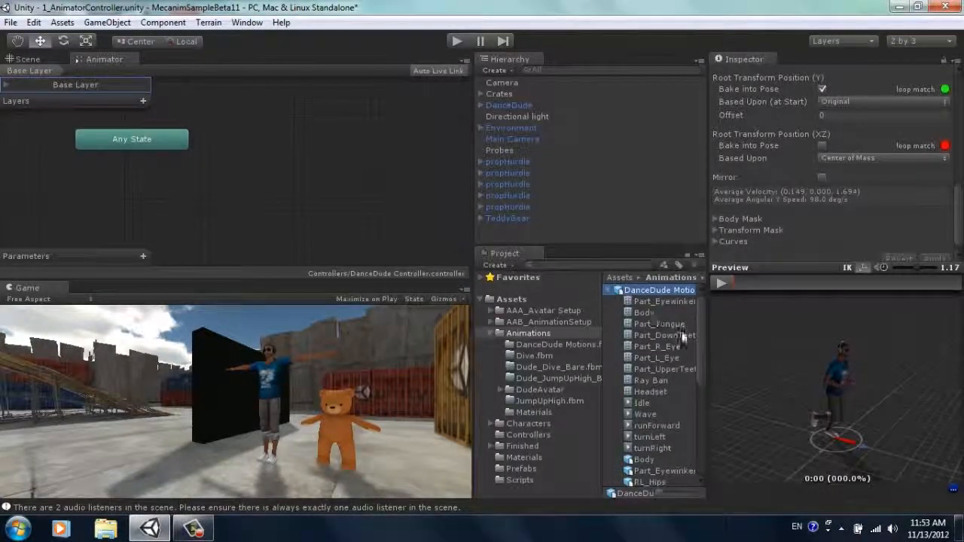
left_click_drag(701, 327, 700, 359)
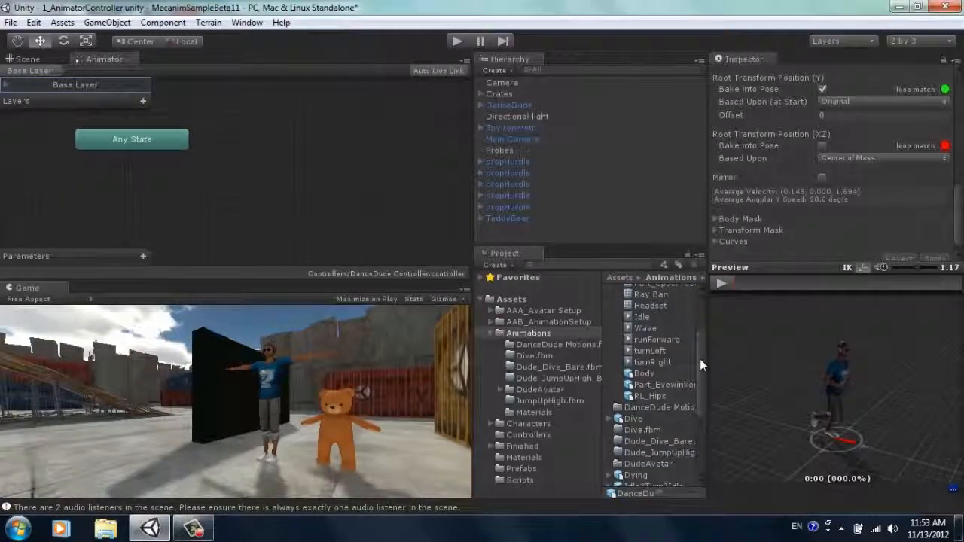
left_click(646, 329)
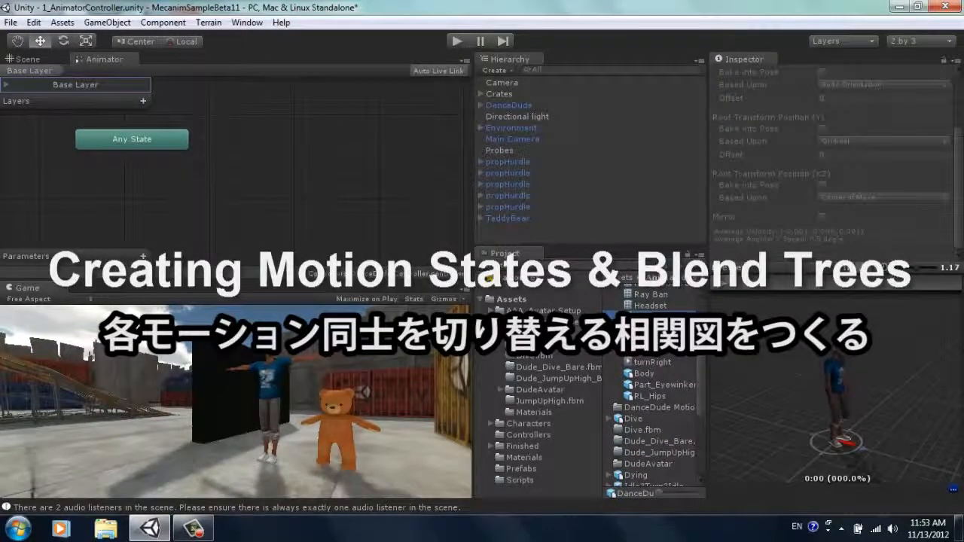
left_click(719, 290)
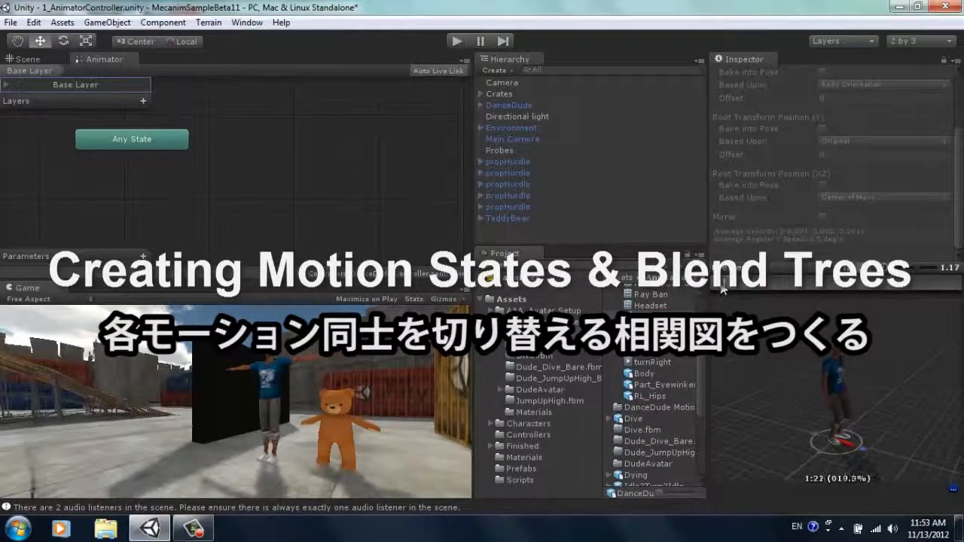
left_click_drag(642, 317, 324, 169)
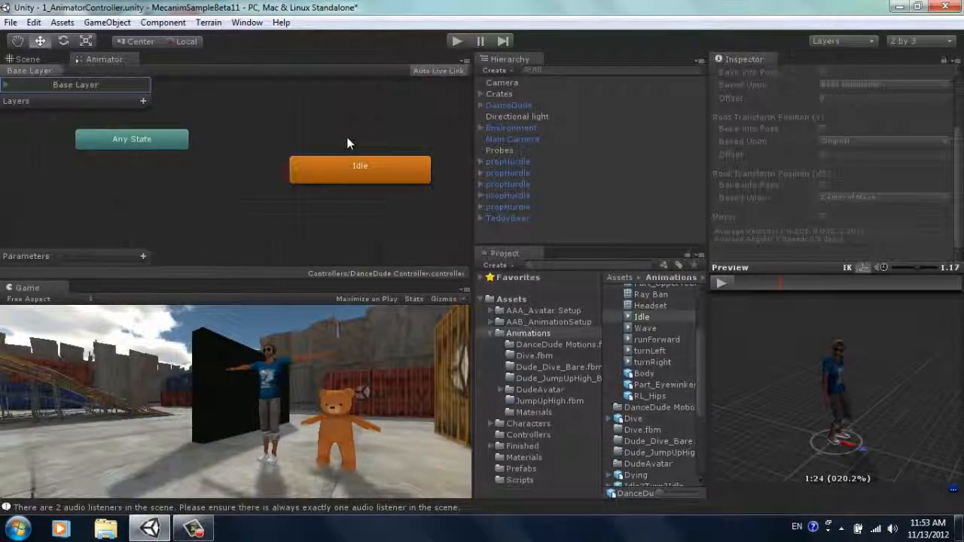
Step: Run the scene to check DanceDude's idle motion, and stop it again
left_click(457, 40)
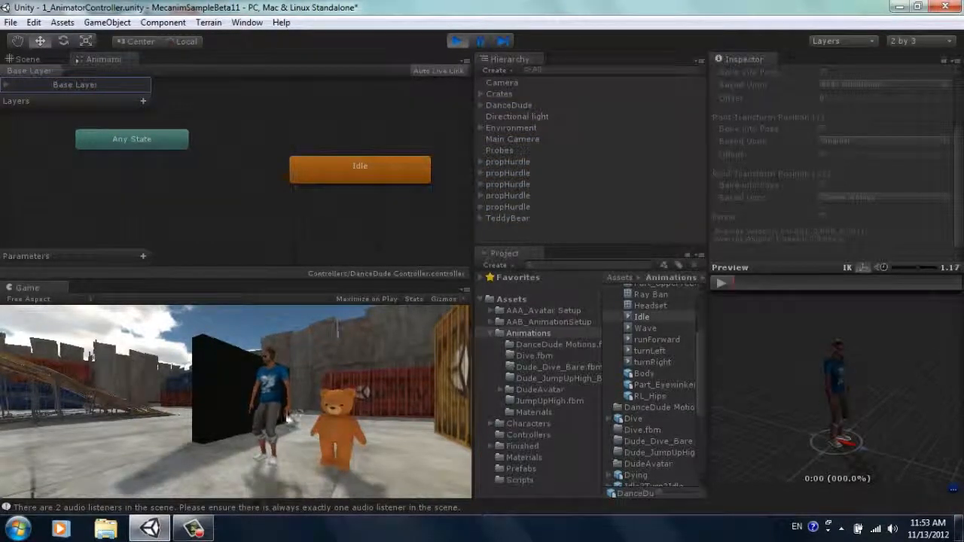
right_click(296, 419)
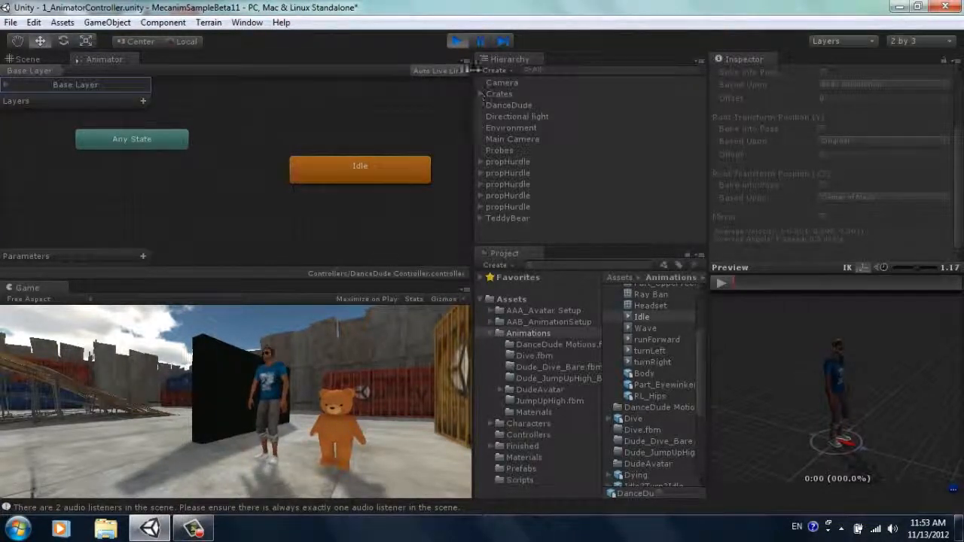
left_click(457, 42)
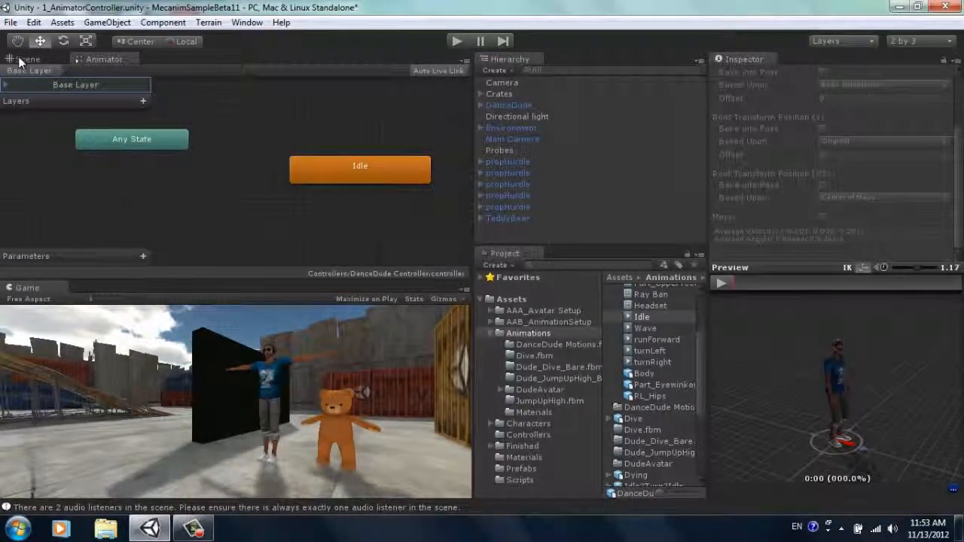
Step: Return to the scene view and add a Physics Capsule Collider component to the DanceDude object
left_click(27, 60)
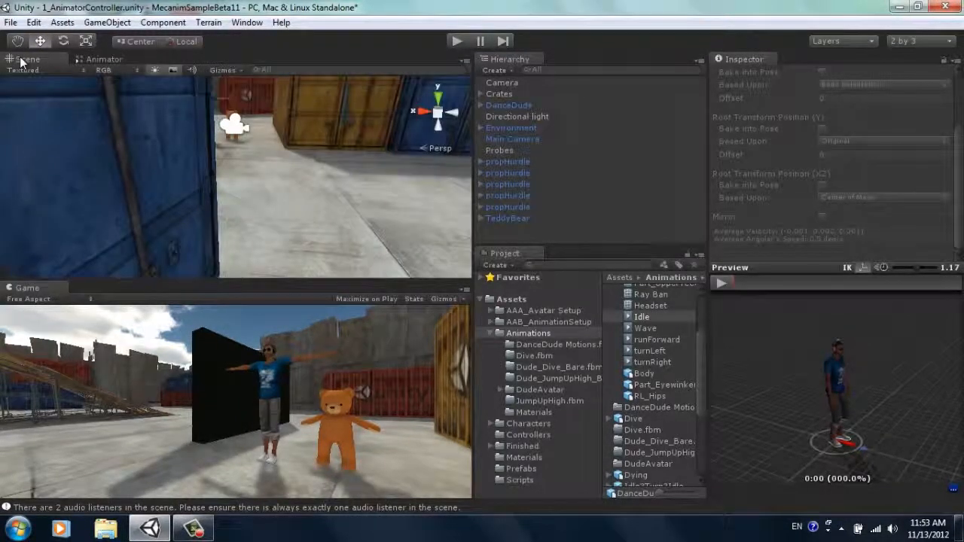
left_click(513, 107)
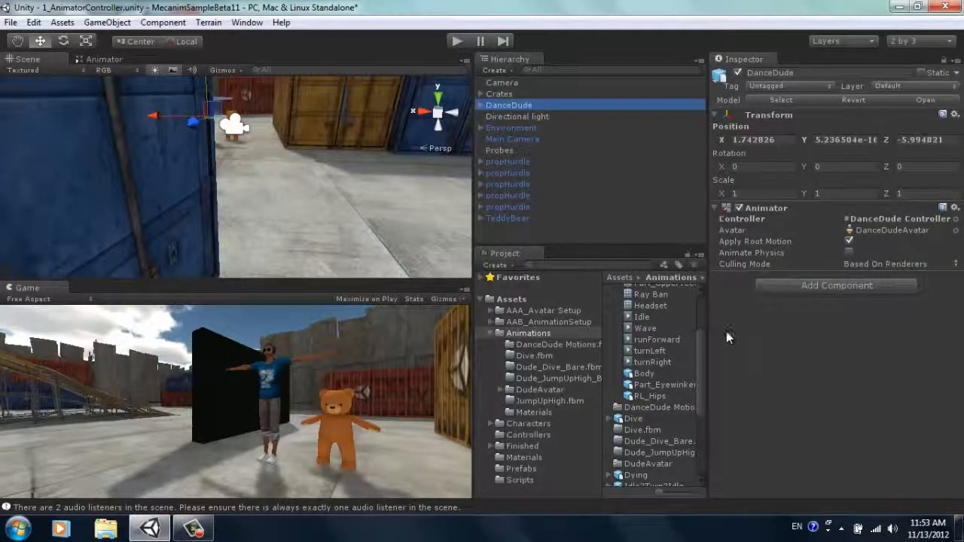
left_click(804, 286)
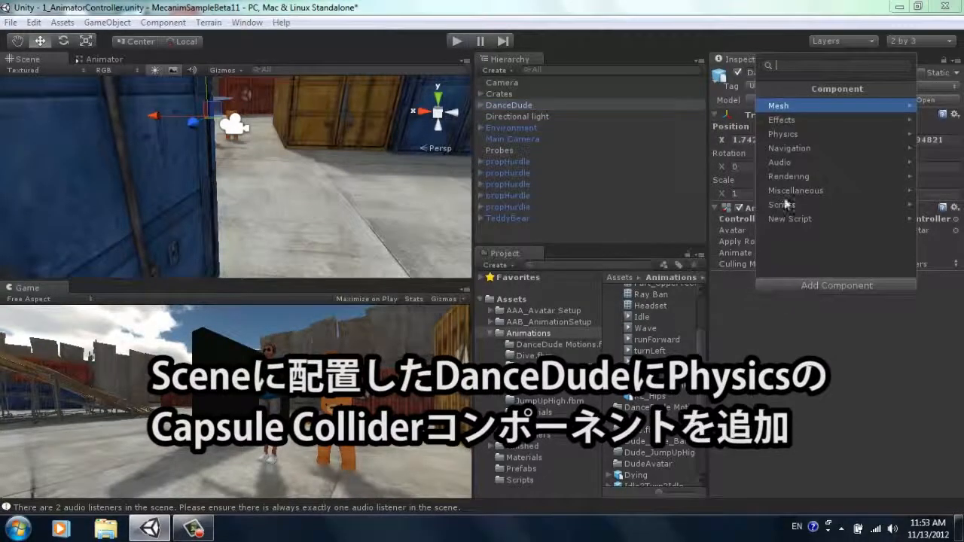
left_click(809, 134)
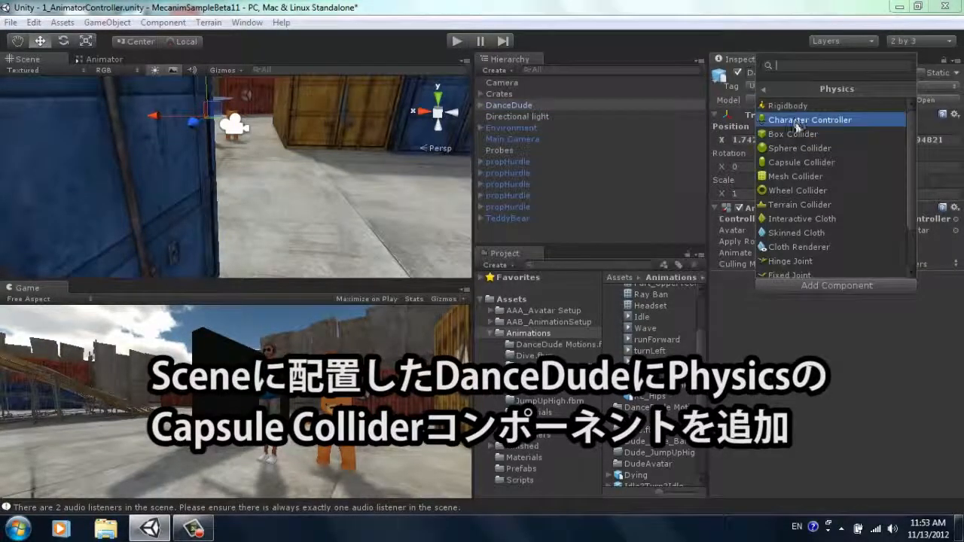
left_click(796, 161)
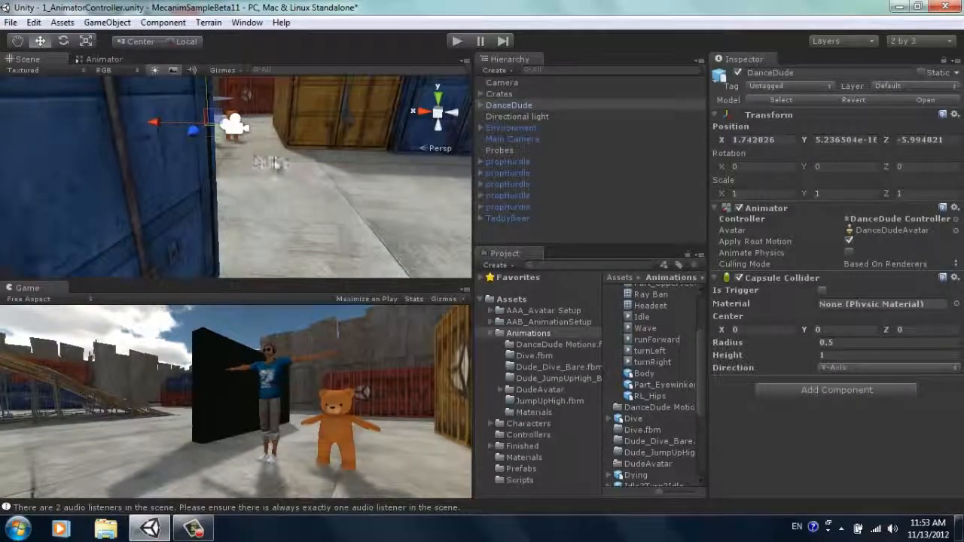
Step: Fit the capsule collider around DanceDude's body with Center Y 1.02 and Height 1.89
left_click_drag(307, 162, 280, 162, "alt")
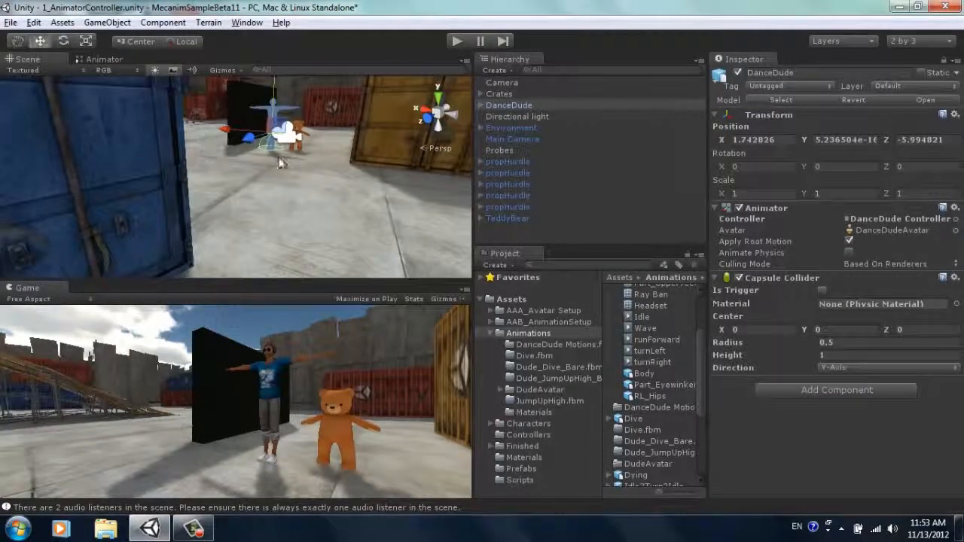
scroll(306, 175, "up", 8)
middle_click_drag(339, 108, 319, 184)
left_click_drag(320, 183, 300, 277)
left_click_drag(311, 160, 306, 213)
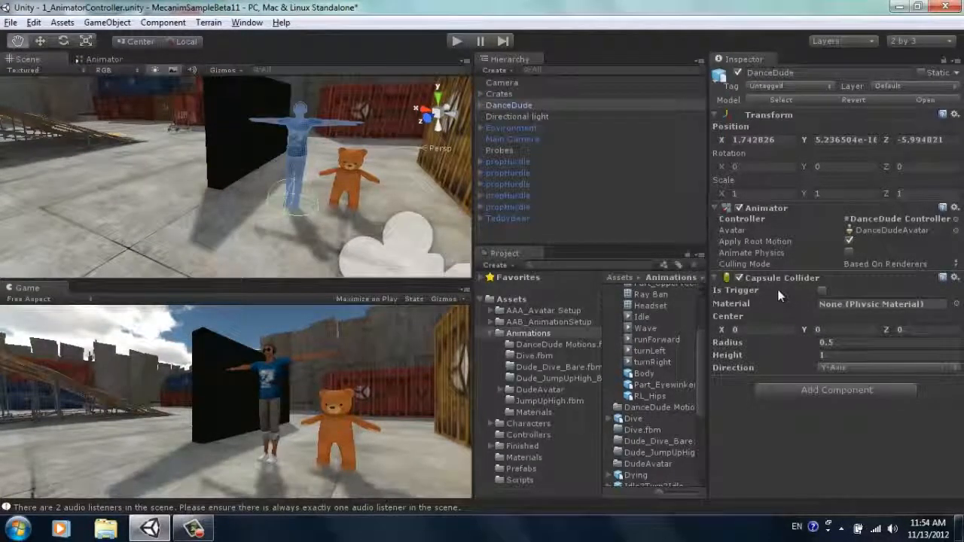
key("w")
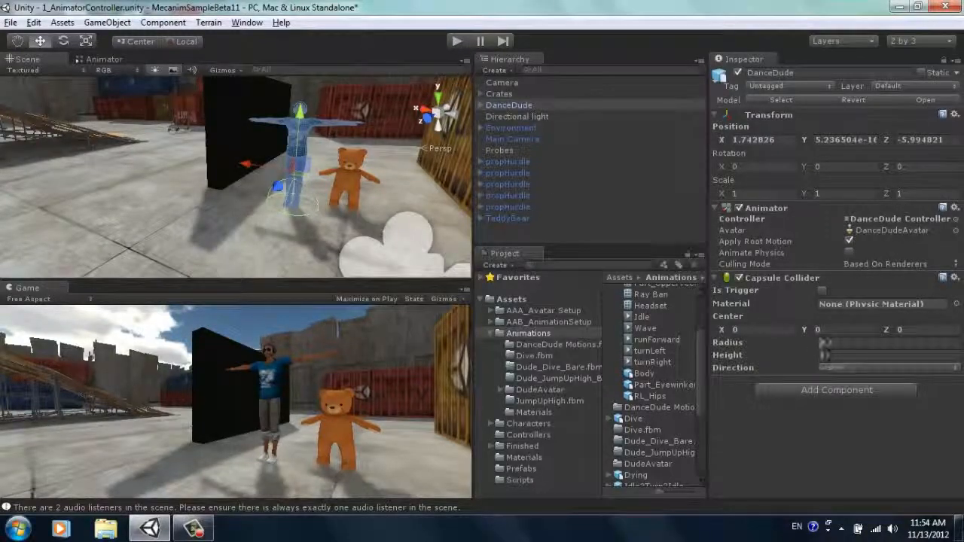
left_click_drag(813, 330, 842, 361)
left_click(818, 357)
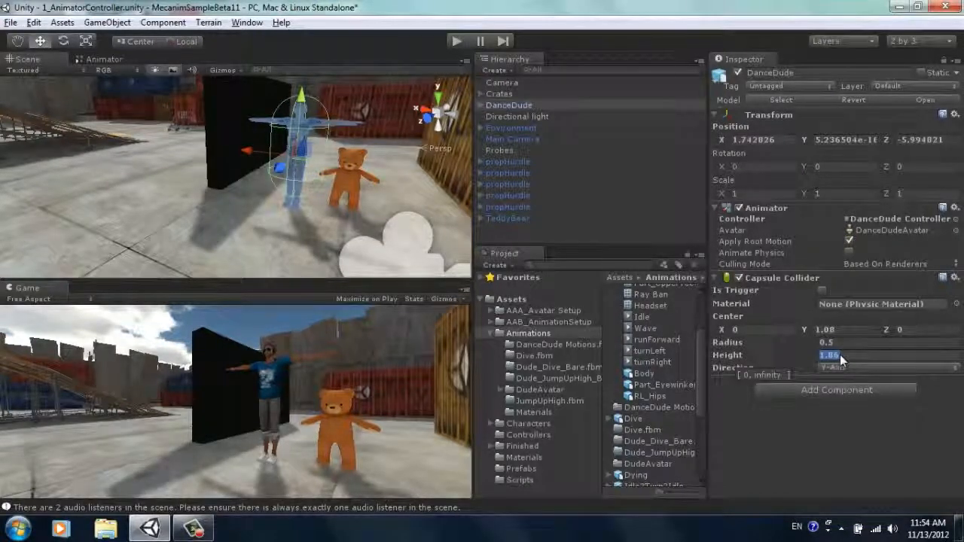
left_click_drag(843, 361, 846, 362)
left_click_drag(815, 334, 813, 337)
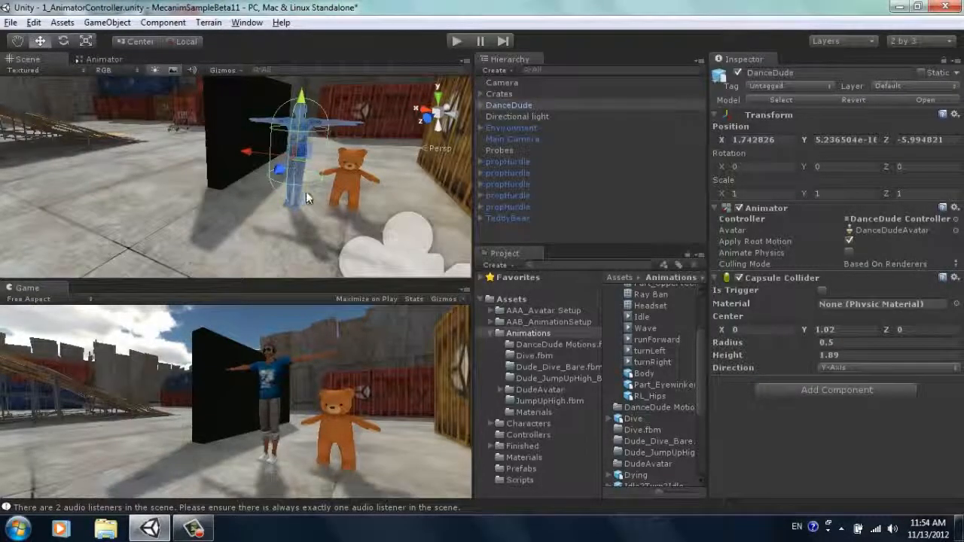
left_click_drag(306, 197, 343, 177, "alt")
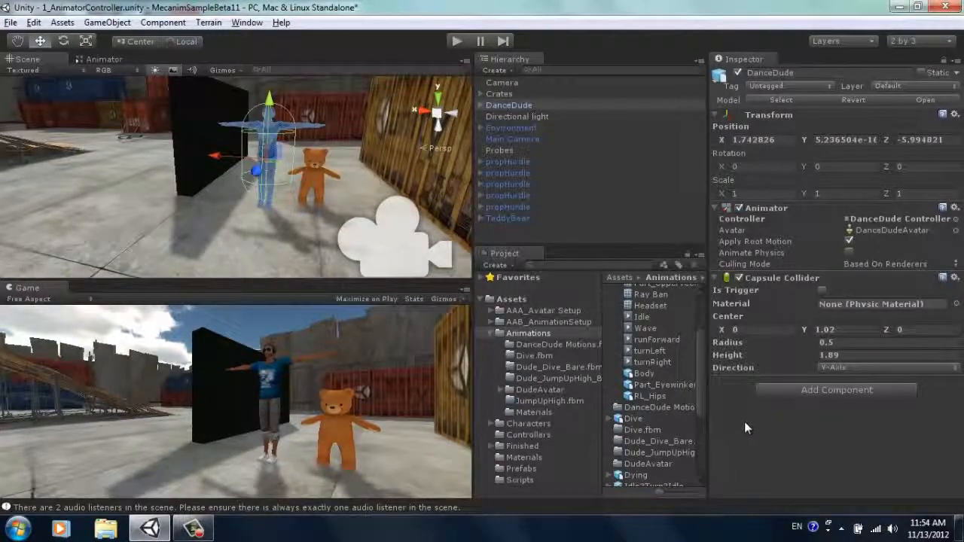
Step: Add a Physics Rigidbody component to DanceDude and set its mass to 3
left_click(806, 387)
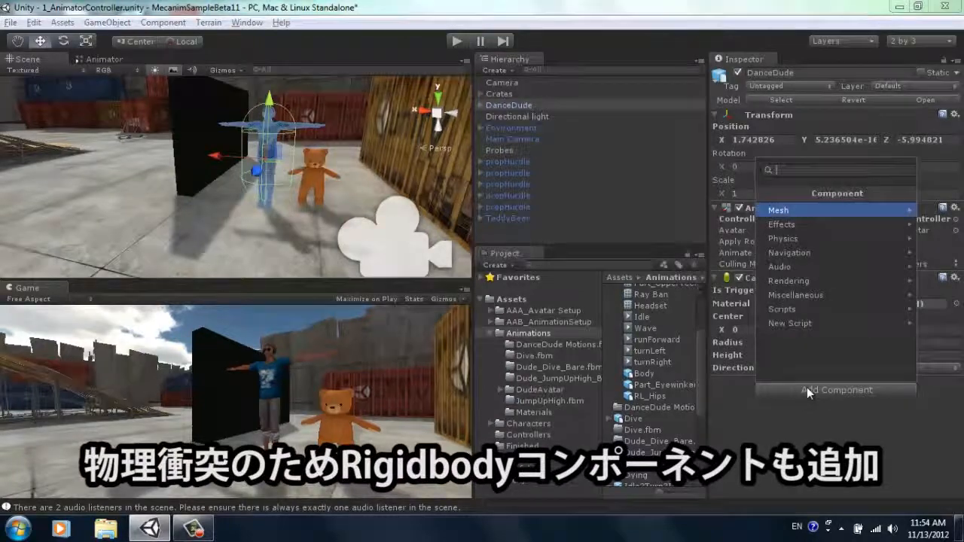
left_click(812, 237)
left_click(812, 211)
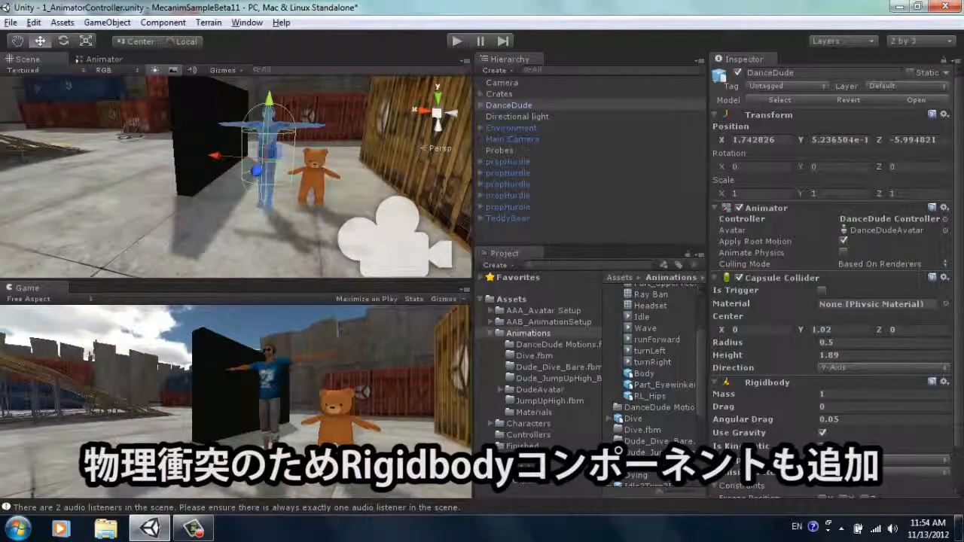
scroll(960, 260, "down", 3)
left_click_drag(840, 347, 751, 342)
type("3")
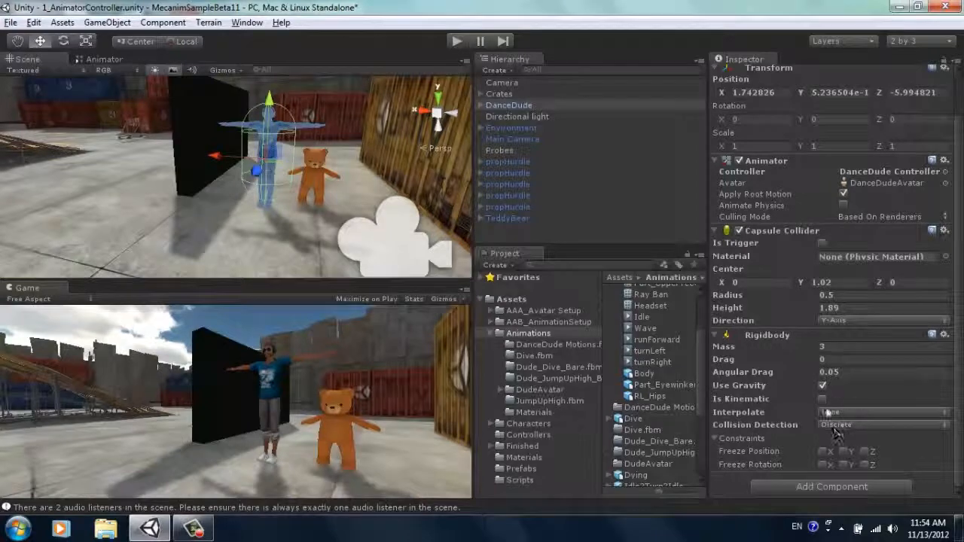
Step: Freeze the Rigidbody's rotation on the X, Y and Z axes
left_click(823, 466)
left_click(844, 465)
left_click(864, 465)
scroll(832, 283, "up", 2)
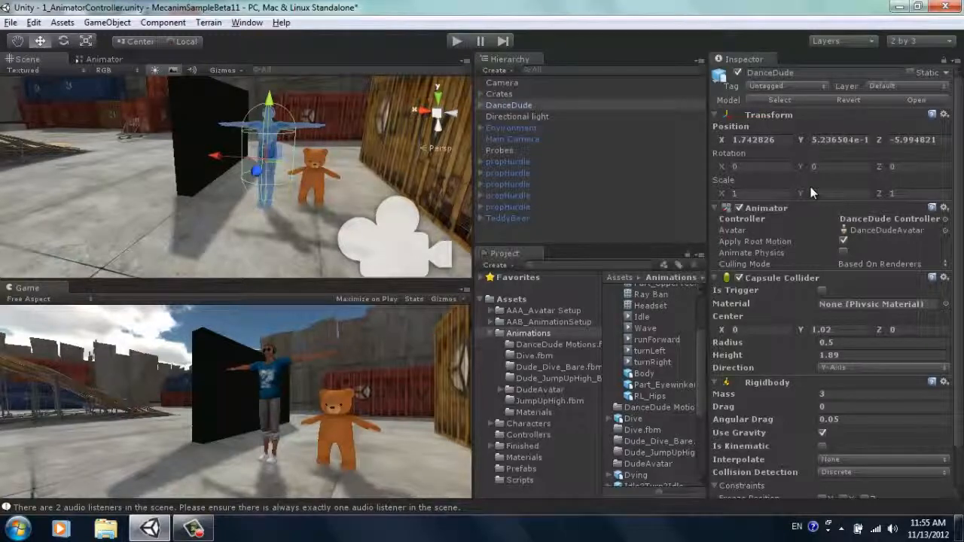
Step: Attach the IdleRunJump script from the Scripts folder to DanceDude
double_click(511, 336)
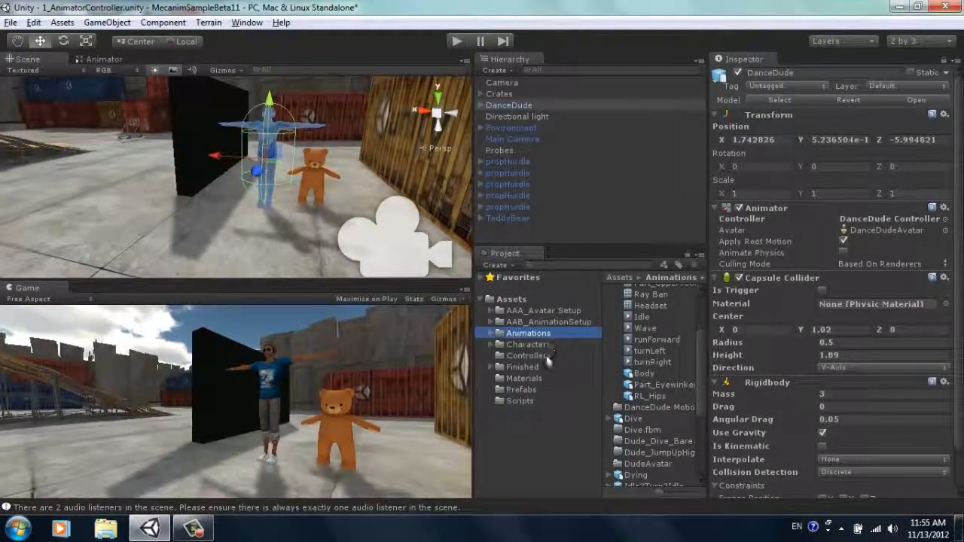
left_click(517, 400)
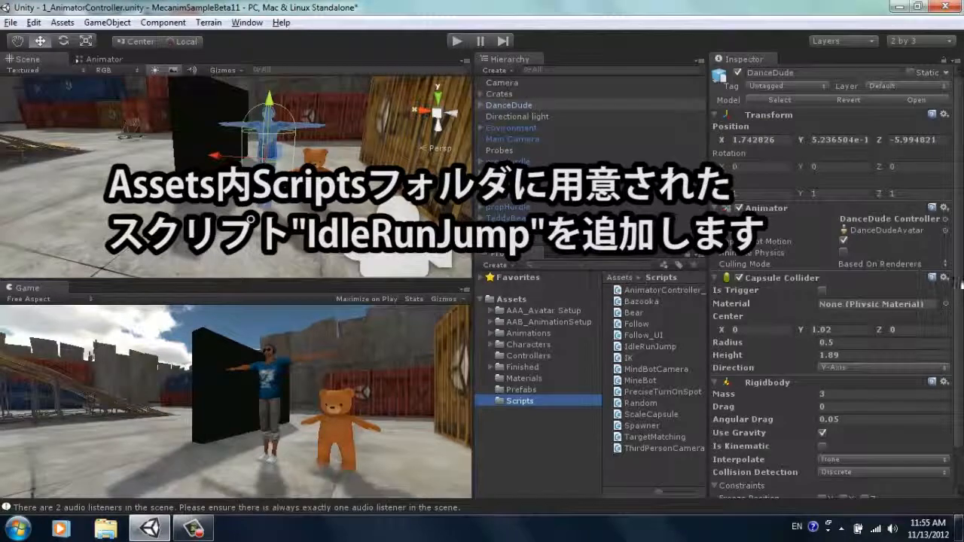
scroll(806, 392, "down", 2)
left_click_drag(640, 347, 730, 490)
scroll(956, 346, "down", 2)
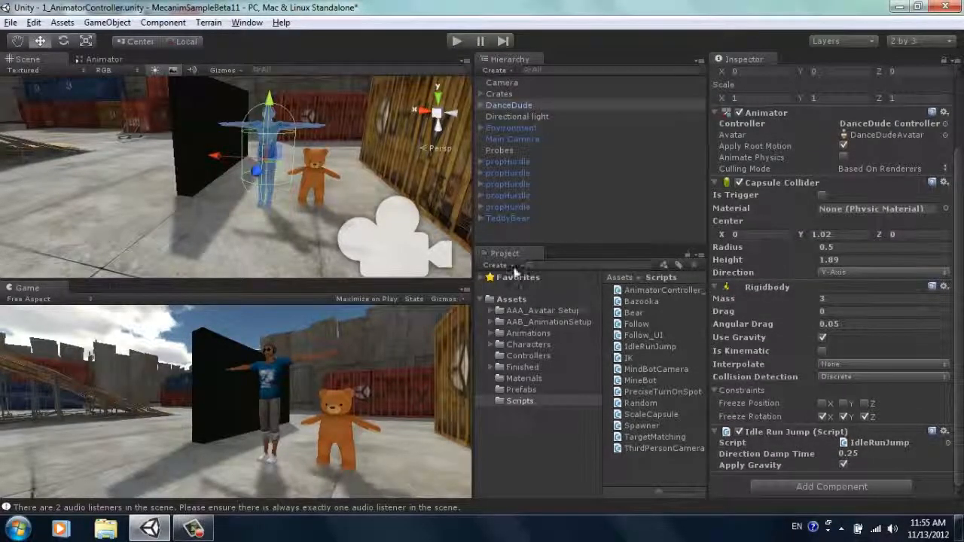
Step: Create a new state from a new blend tree in DanceDude's Animator Controller and place it directly below Idle
left_click(111, 58)
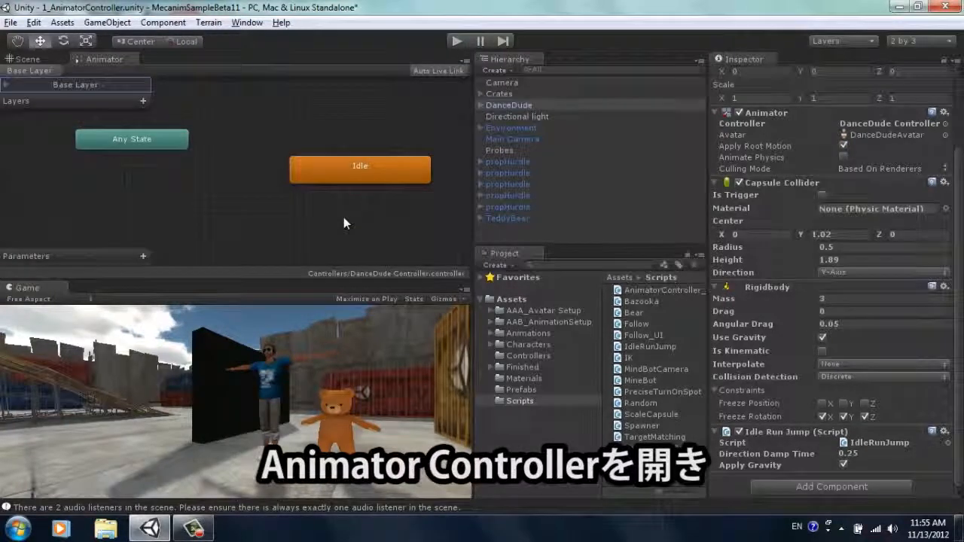
left_click_drag(401, 208, 315, 167, "alt")
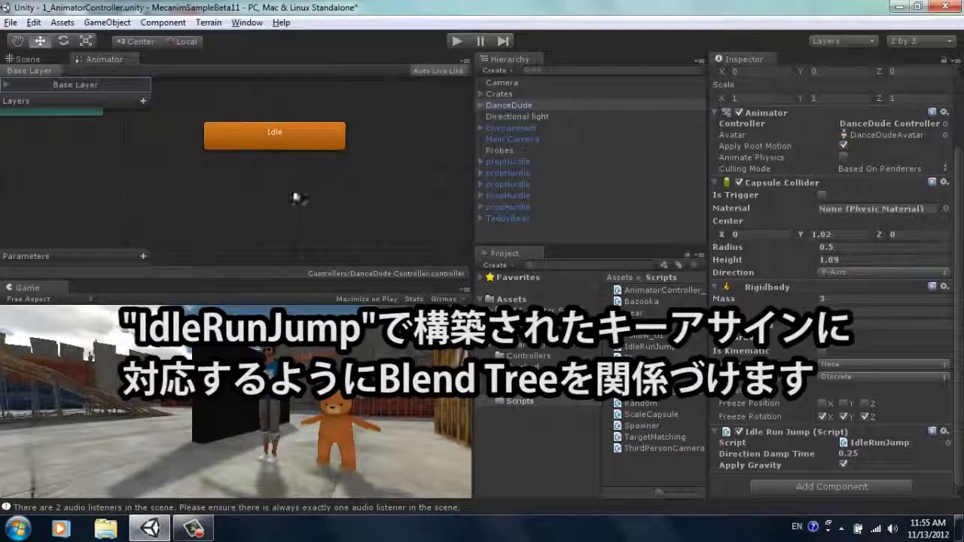
right_click(243, 177)
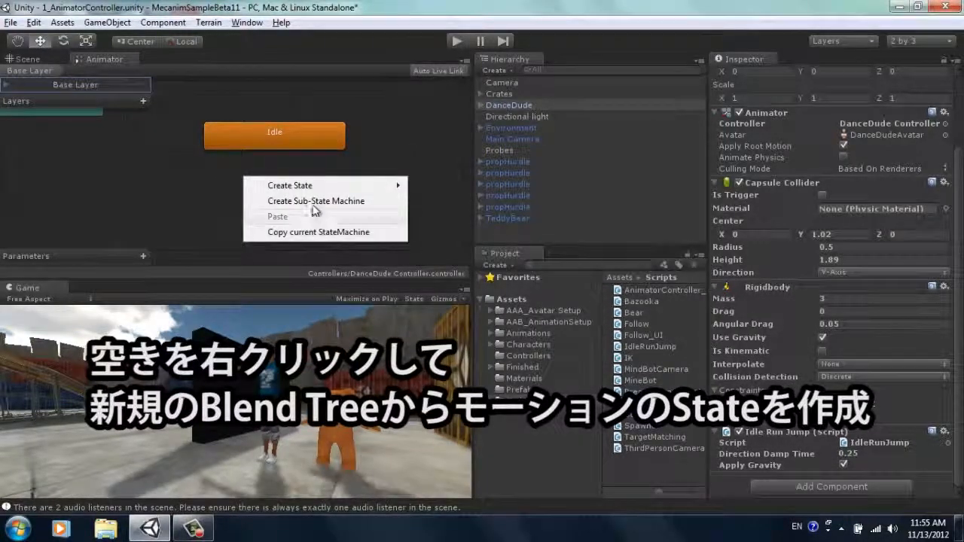
mouse_move(334, 186)
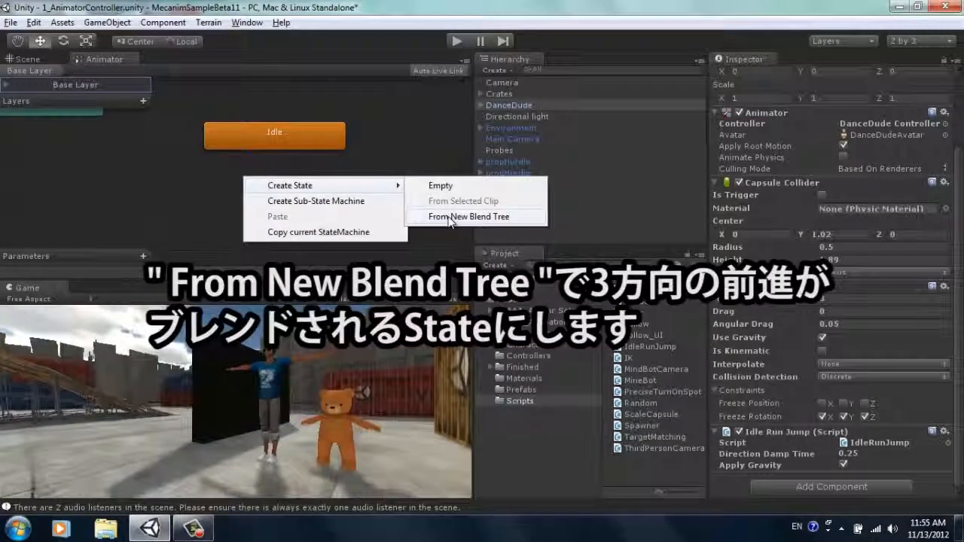
left_click(451, 217)
left_click_drag(339, 200, 300, 199)
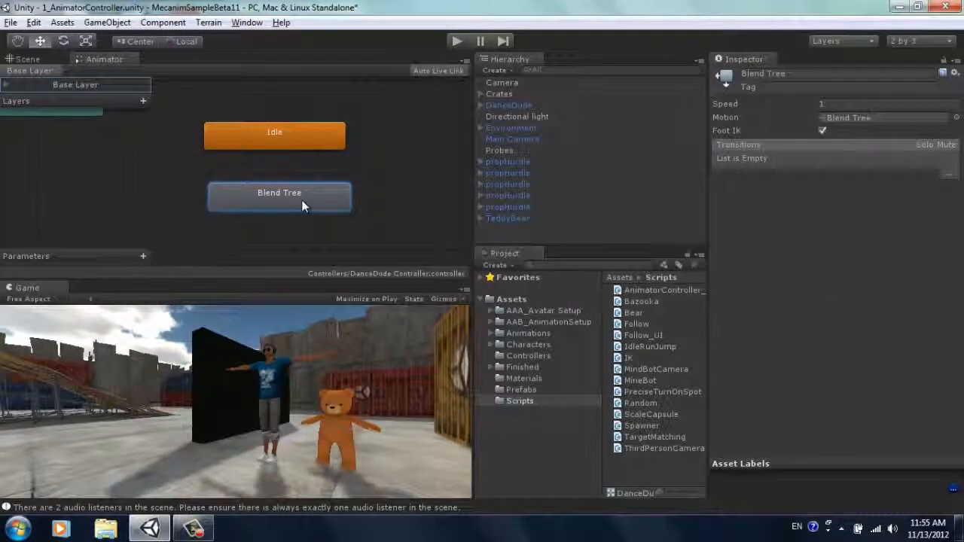
left_click_drag(301, 200, 296, 202)
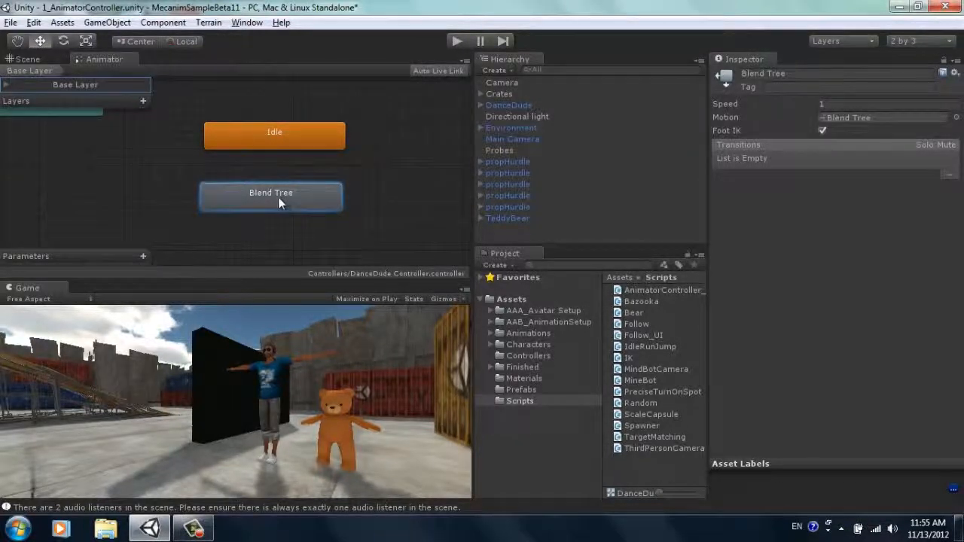
Step: Open the Blend Tree state and add three empty motion fields to it
double_click(284, 205)
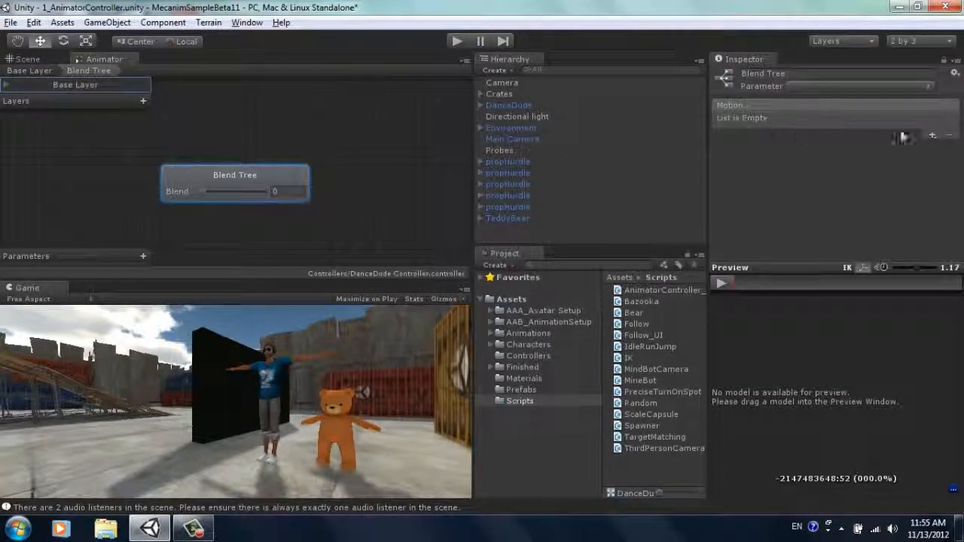
left_click(932, 136)
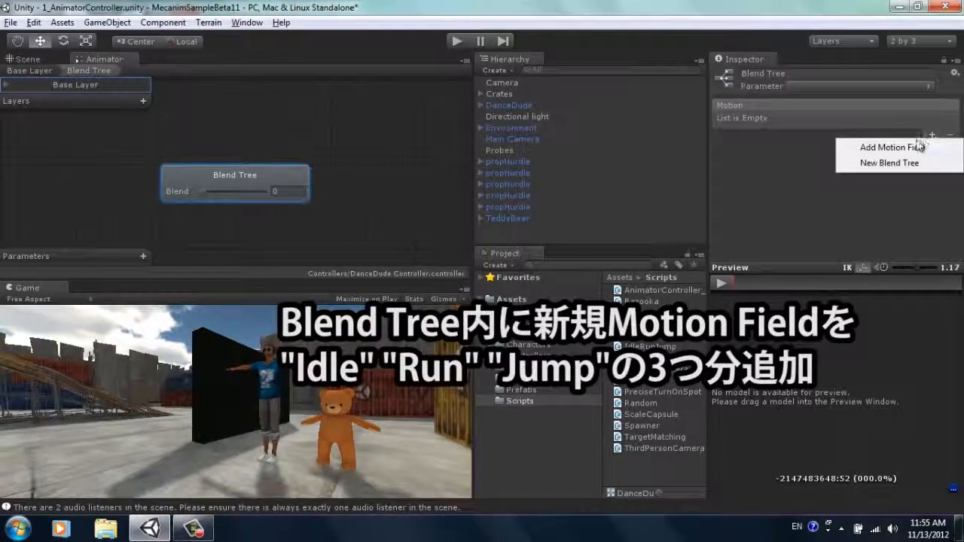
left_click(909, 148)
left_click(932, 135)
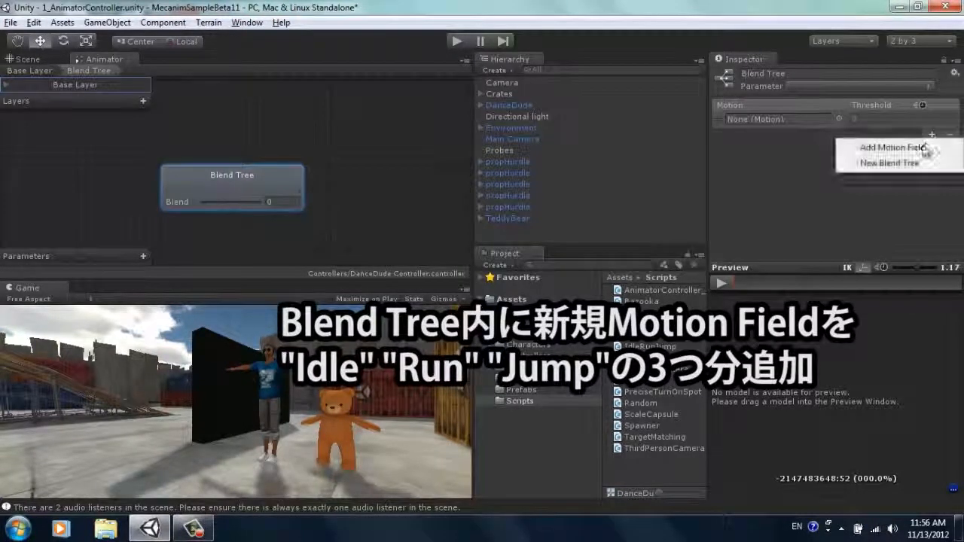
left_click(896, 147)
left_click(932, 195)
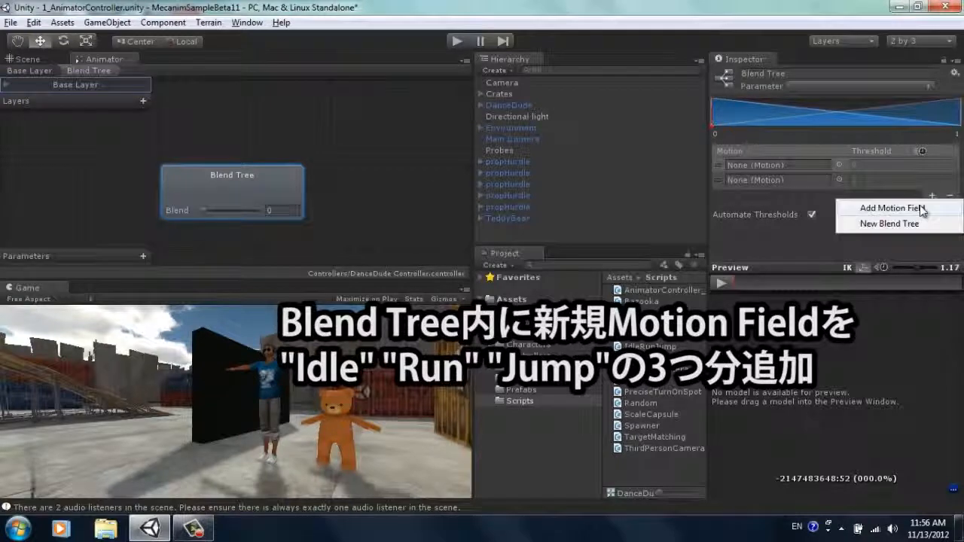
left_click(916, 208)
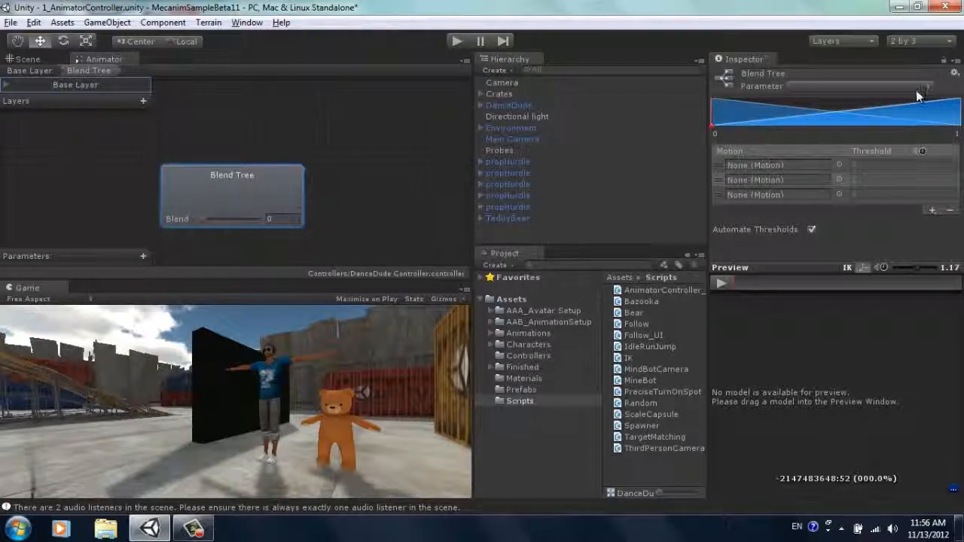
Step: Add a float parameter named Direction to the Animator Controller
left_click(144, 257)
left_click(168, 288)
double_click(91, 258)
type("Direction")
key("Return")
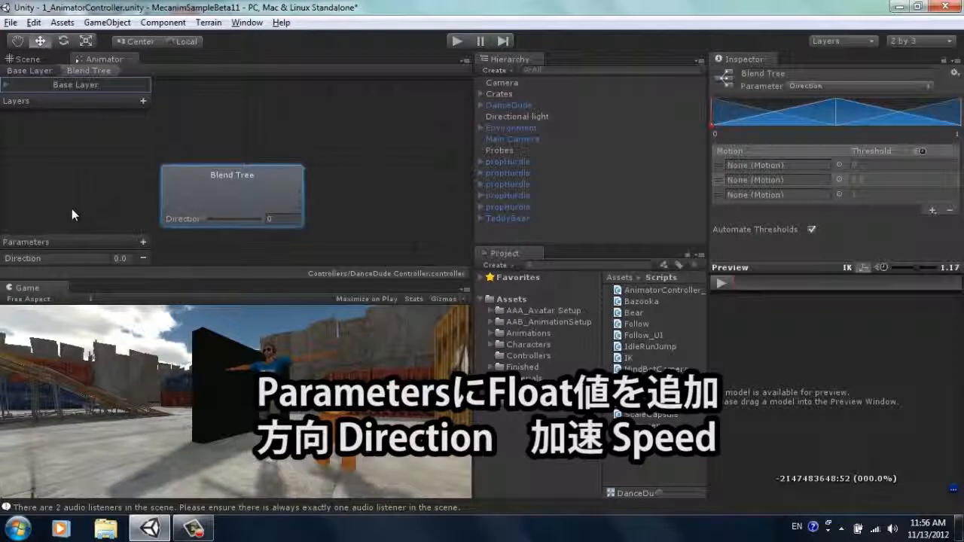
Step: Add a second float parameter named Speed to the Animator Controller
left_click(142, 242)
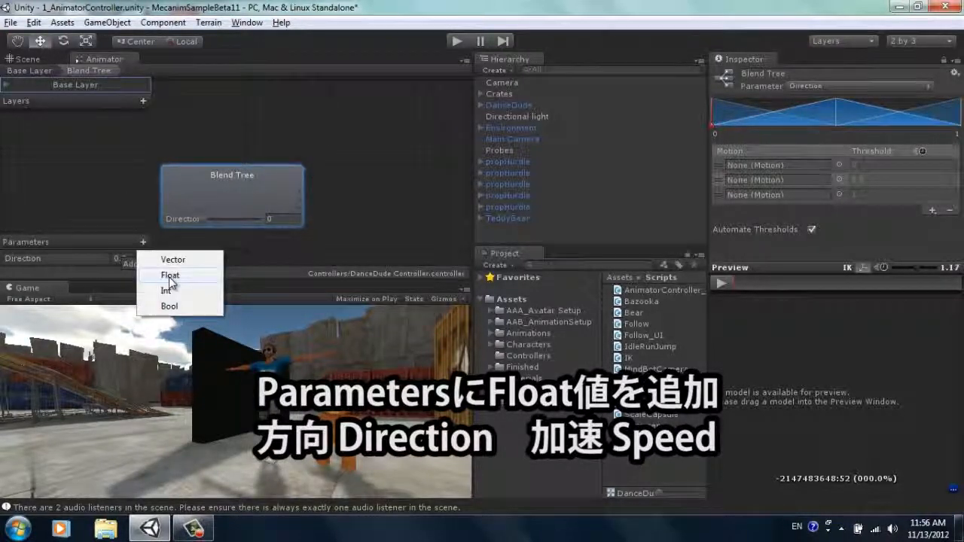
left_click(171, 276)
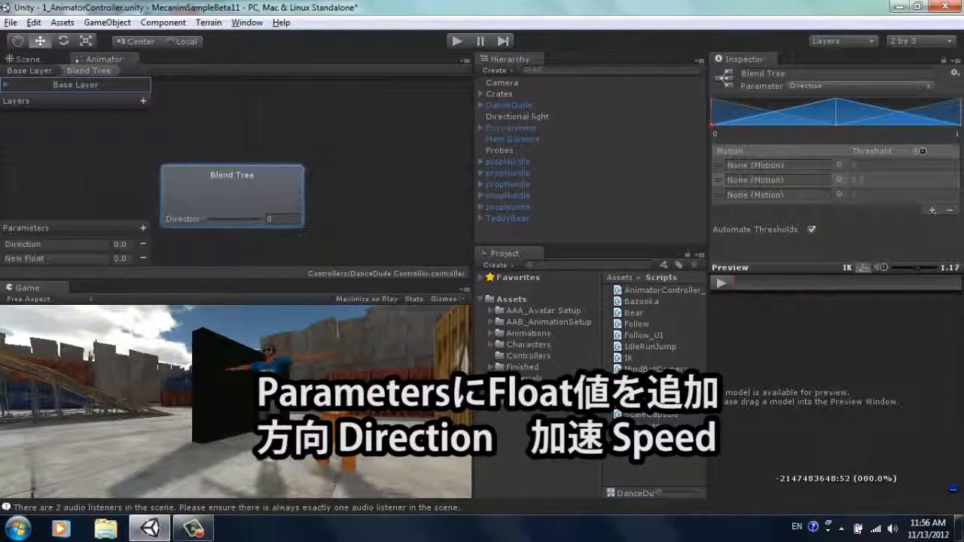
type("Speed")
key("Return")
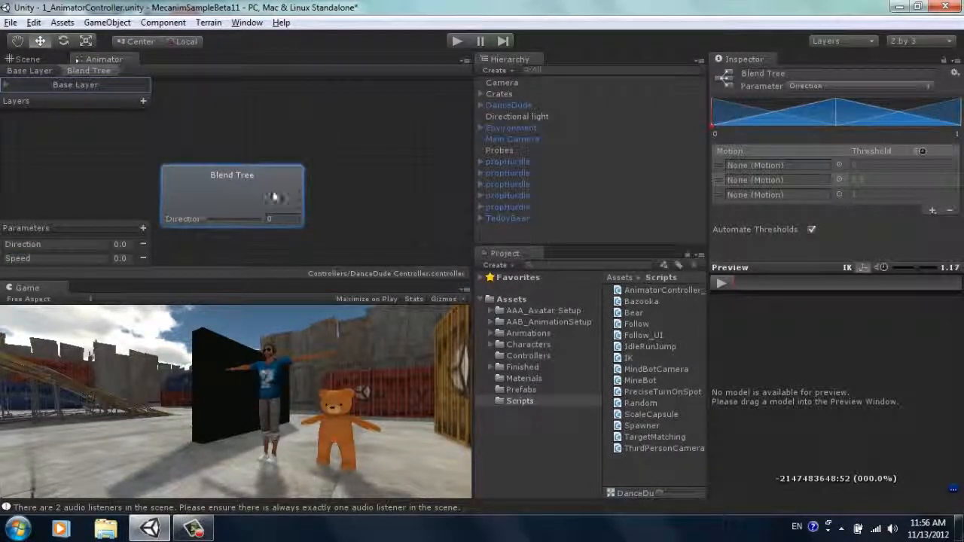
Step: Display the motion clips in the Animations folder and set the lower limit of the blend tree's Direction range to -1
left_click(524, 333)
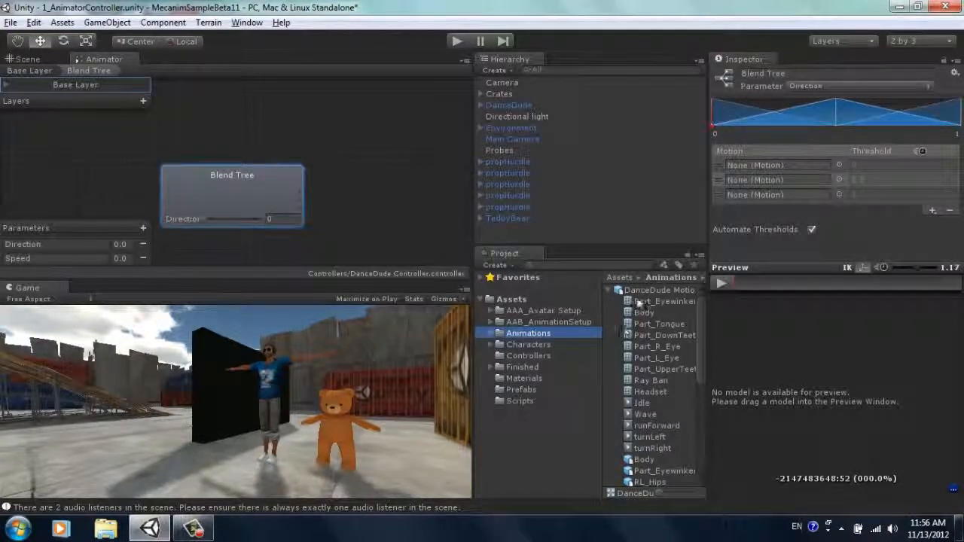
left_click_drag(699, 334, 702, 358)
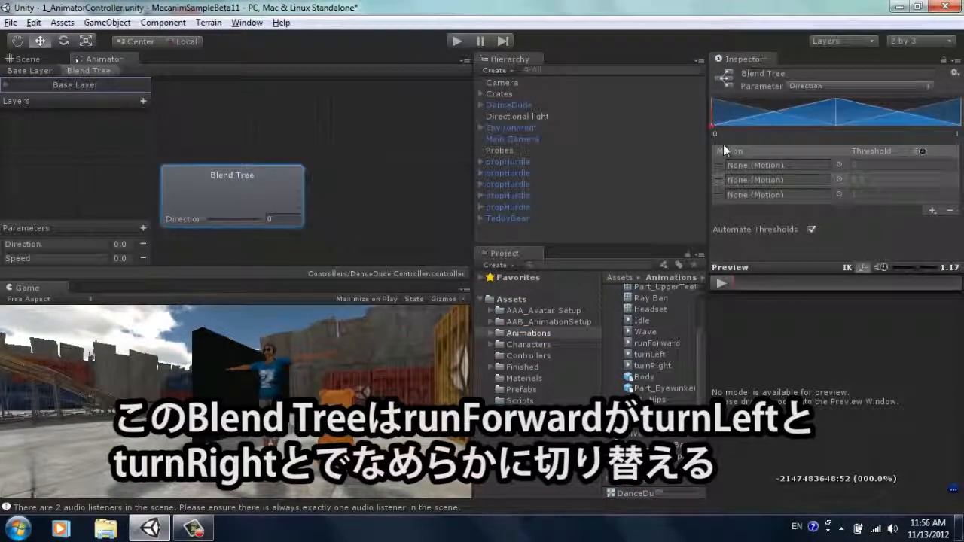
left_click_drag(715, 136, 706, 133)
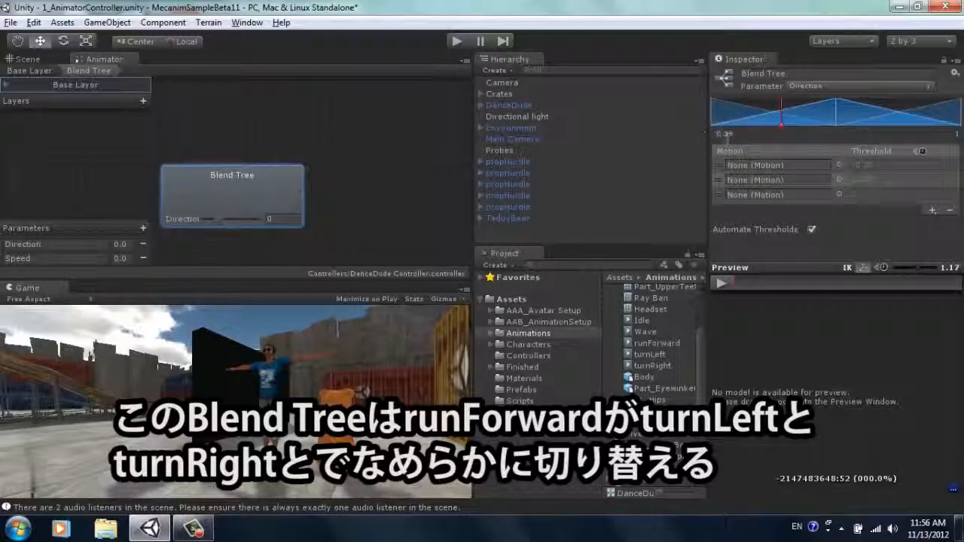
key("ctrl+z")
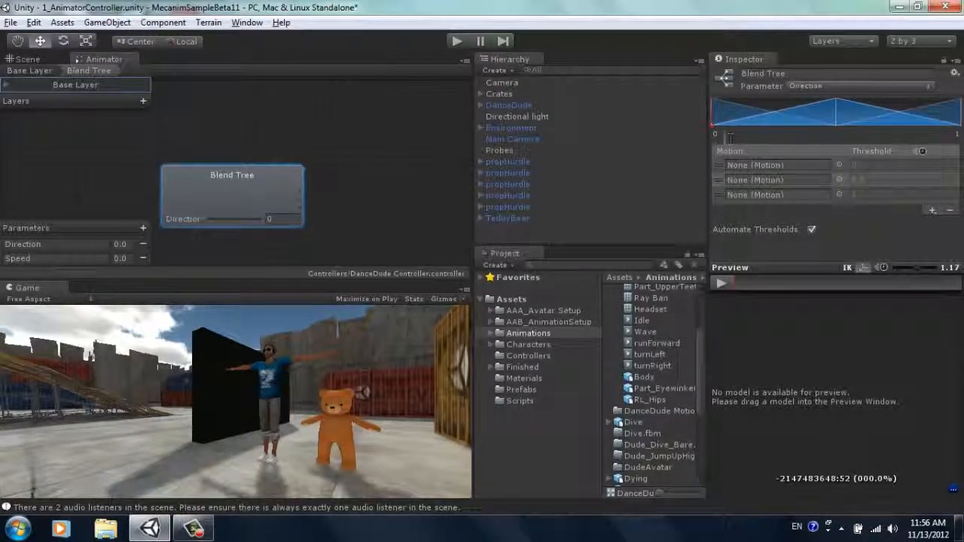
left_click(717, 136)
type("-1")
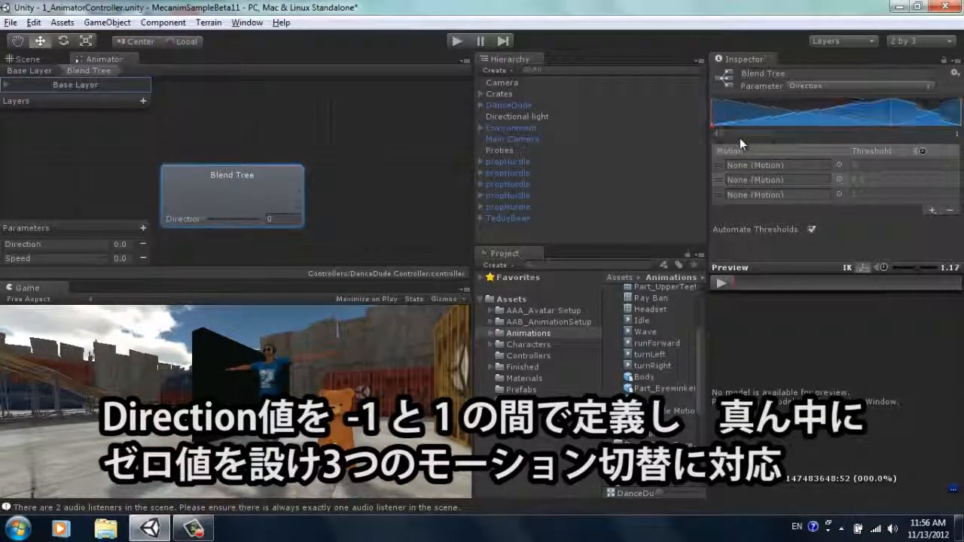
key("Return")
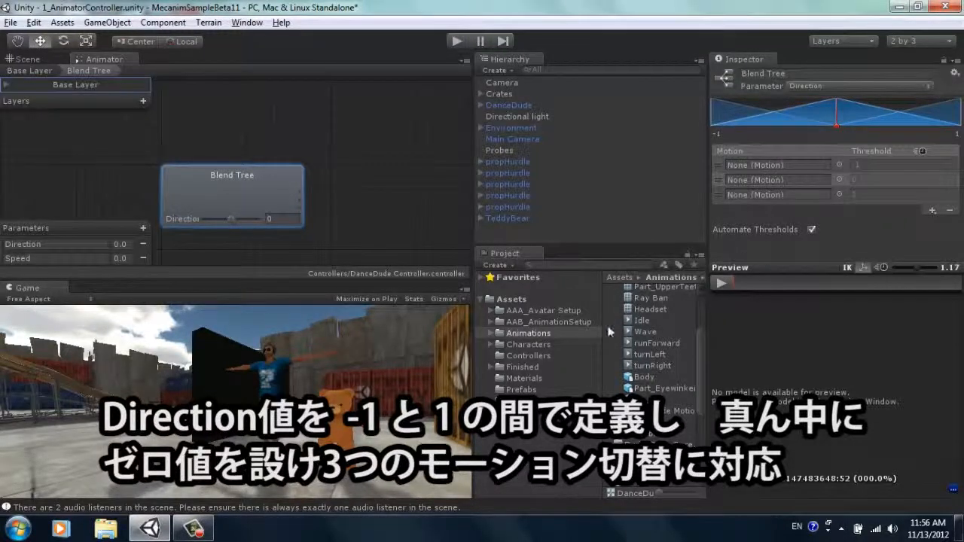
Step: Assign the turnLeft, runForward and turnRight clips, in that order, to the blend tree's three motion fields
left_click_drag(644, 360, 756, 166)
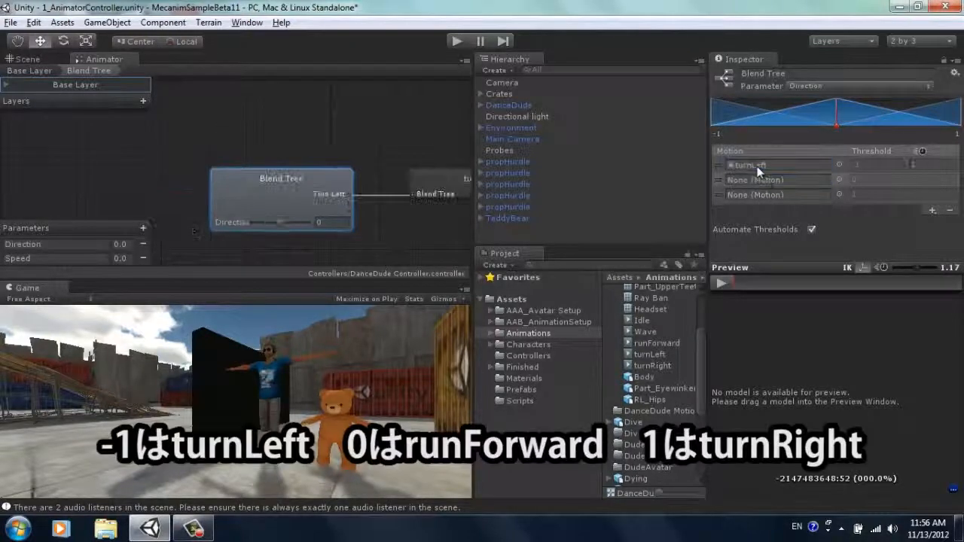
left_click_drag(658, 344, 783, 180)
left_click_drag(650, 367, 760, 193)
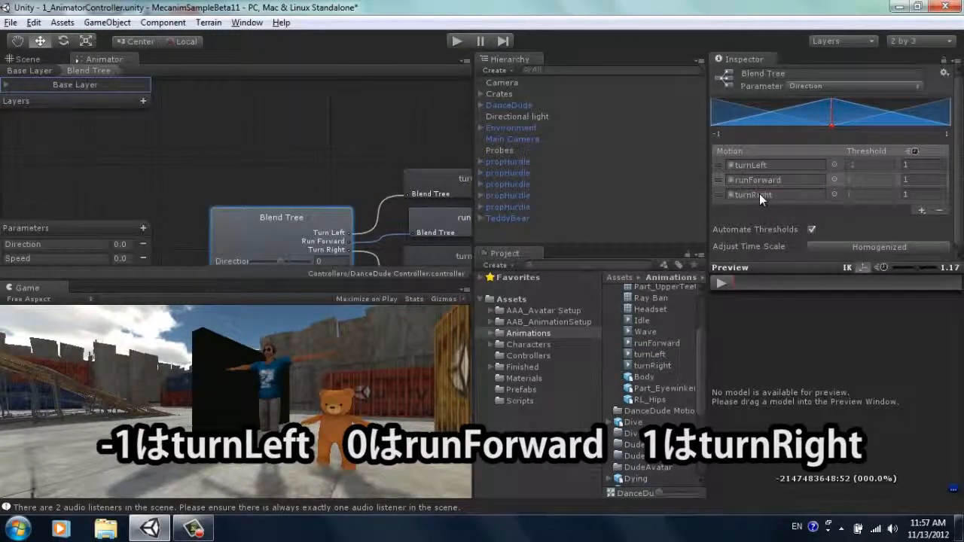
left_click_drag(958, 128, 958, 99)
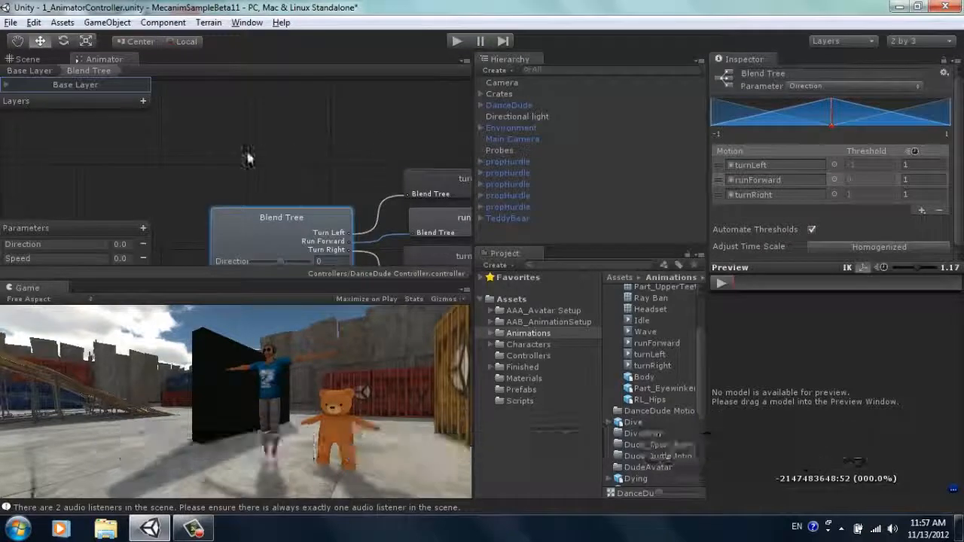
left_click_drag(342, 168, 246, 102, "alt")
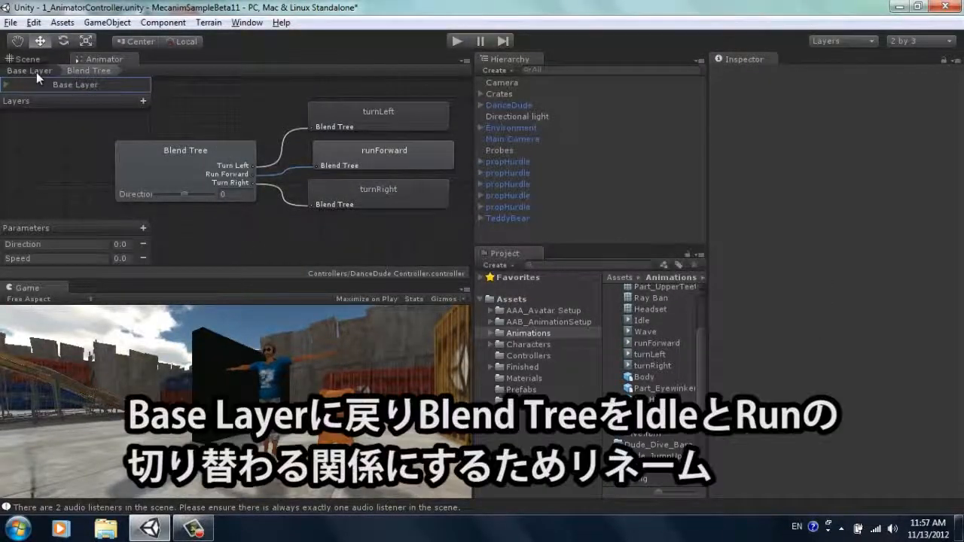
Step: Return to the Base Layer and rename the Blend Tree state to Run
left_click(36, 71)
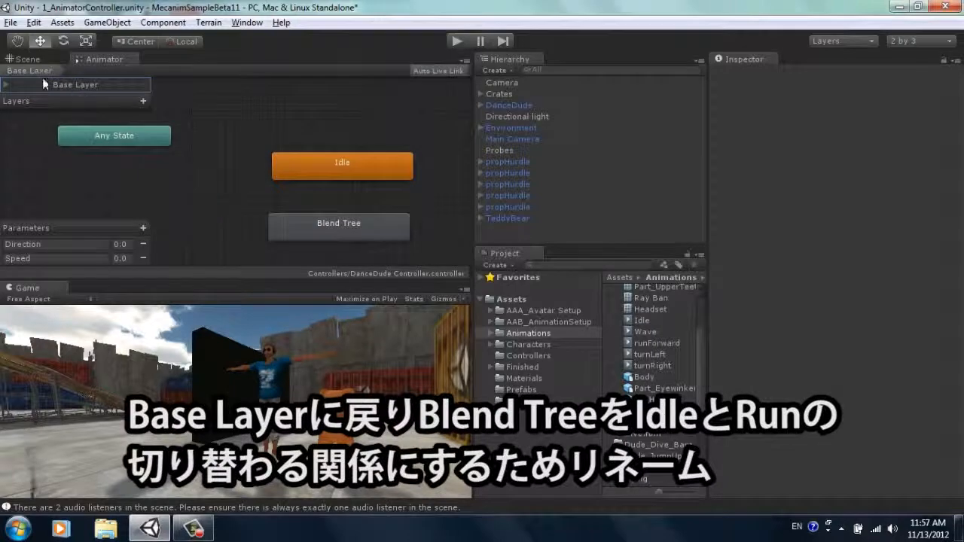
left_click(317, 167)
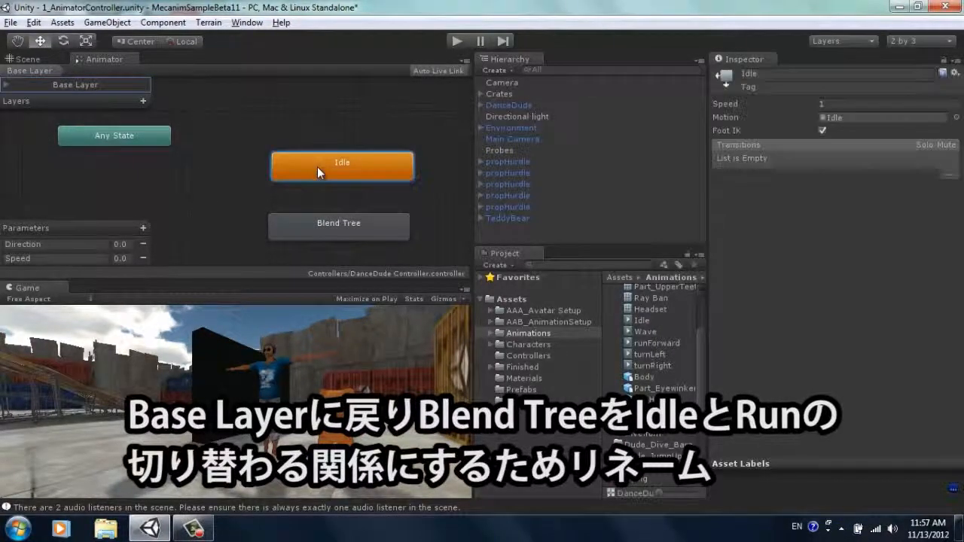
left_click(329, 230)
left_click(779, 74)
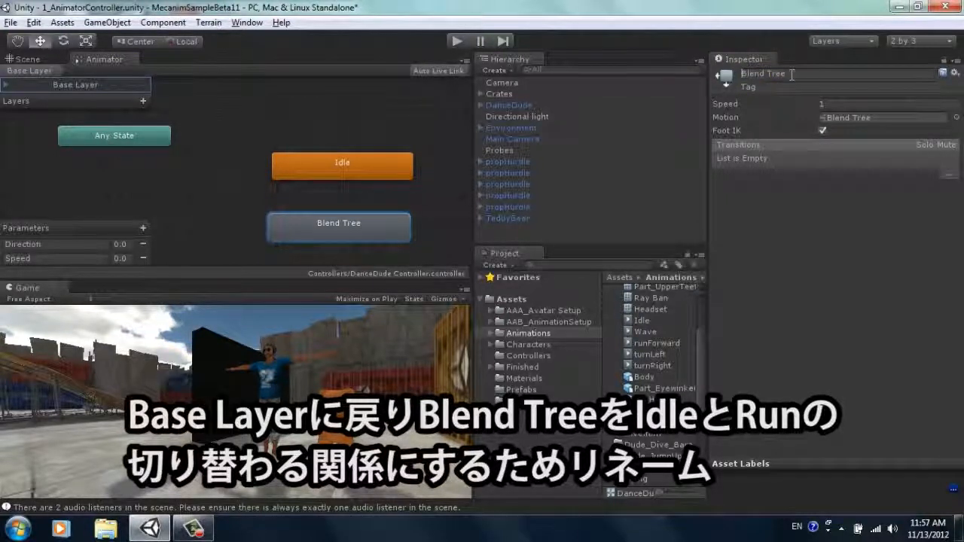
left_click_drag(791, 74, 628, 75)
type("Run")
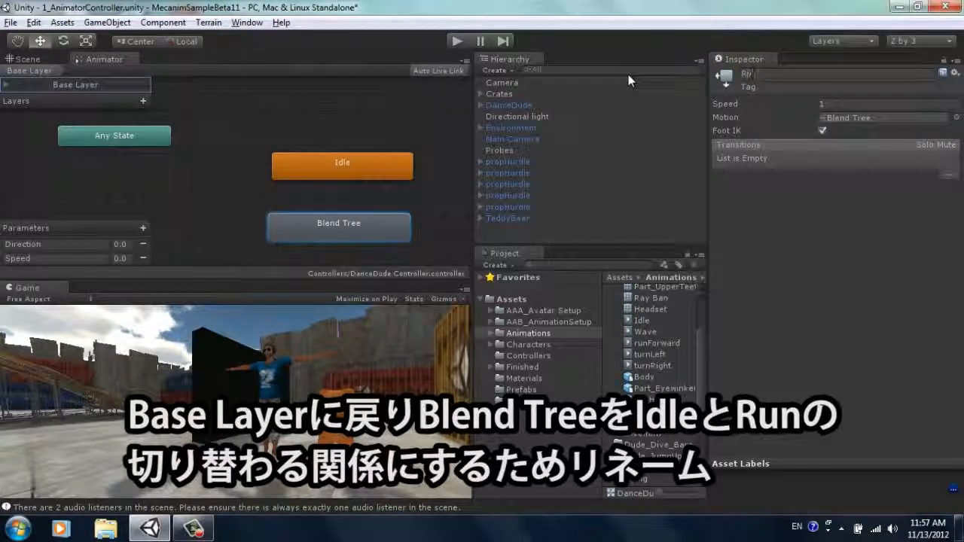
Step: Make a transition from the Idle state to the Run state
left_click(344, 165)
right_click(343, 165)
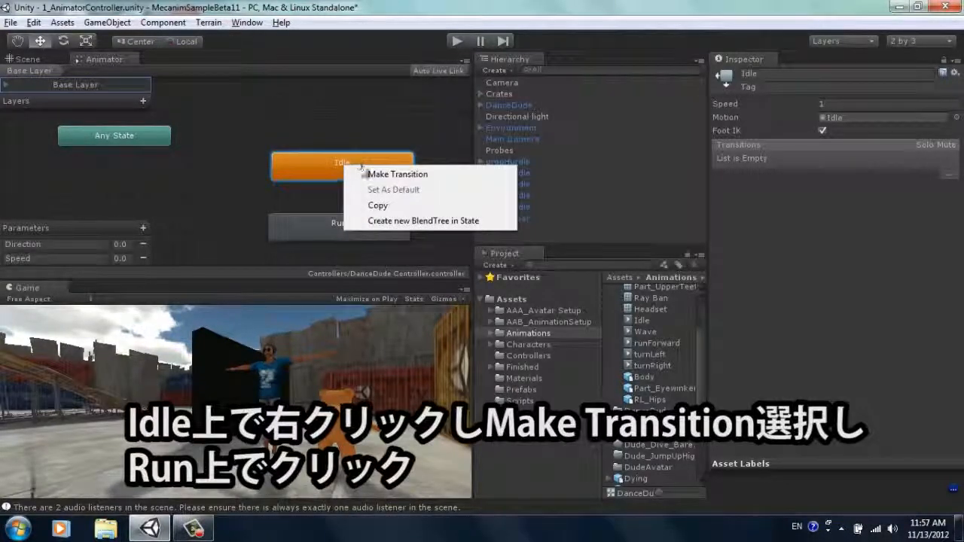
left_click(395, 176)
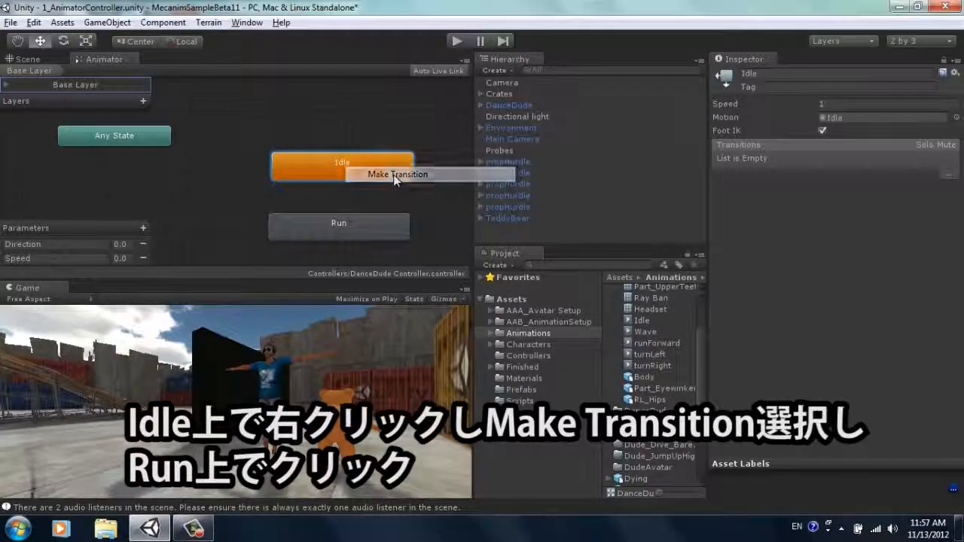
left_click(332, 225)
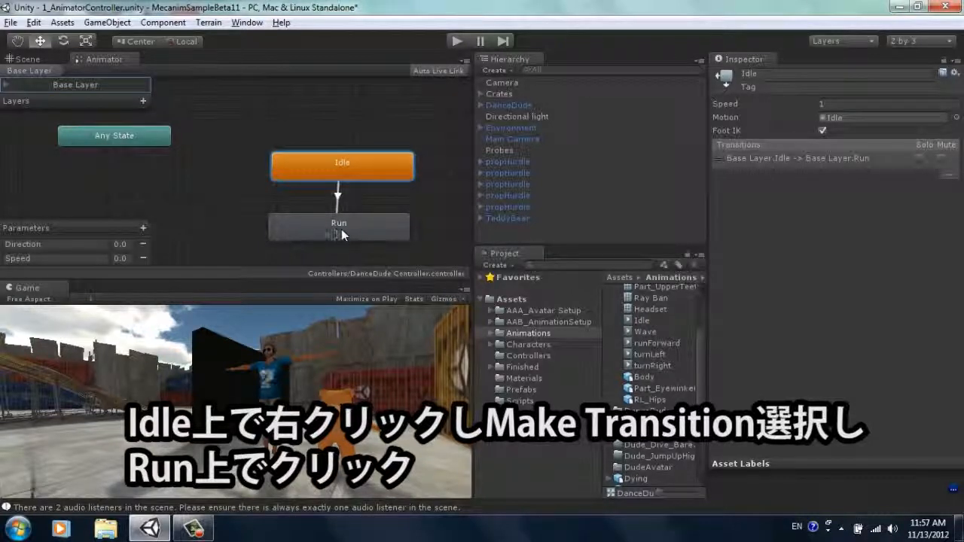
Step: Make a return transition from the Run state to the Idle state
left_click(341, 229)
right_click(349, 227)
left_click(388, 236)
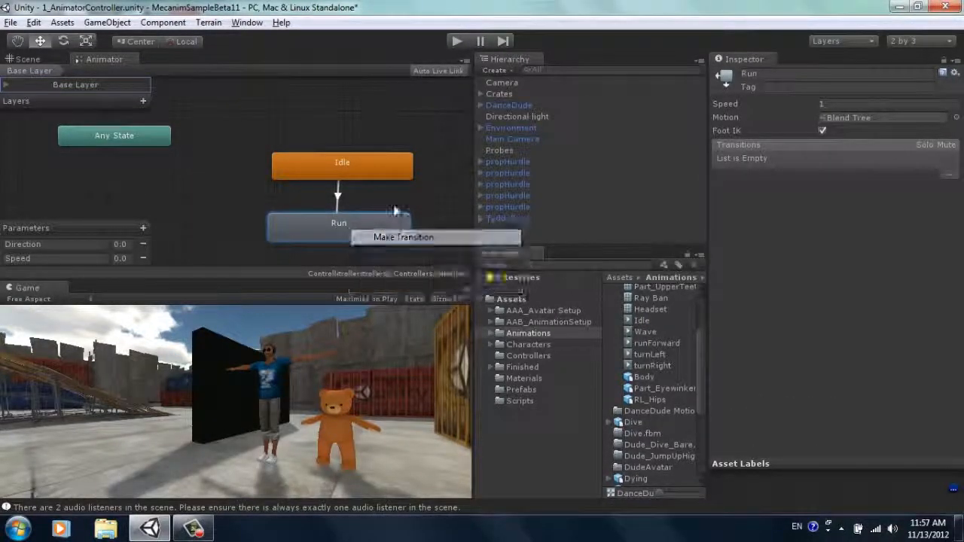
left_click(375, 160)
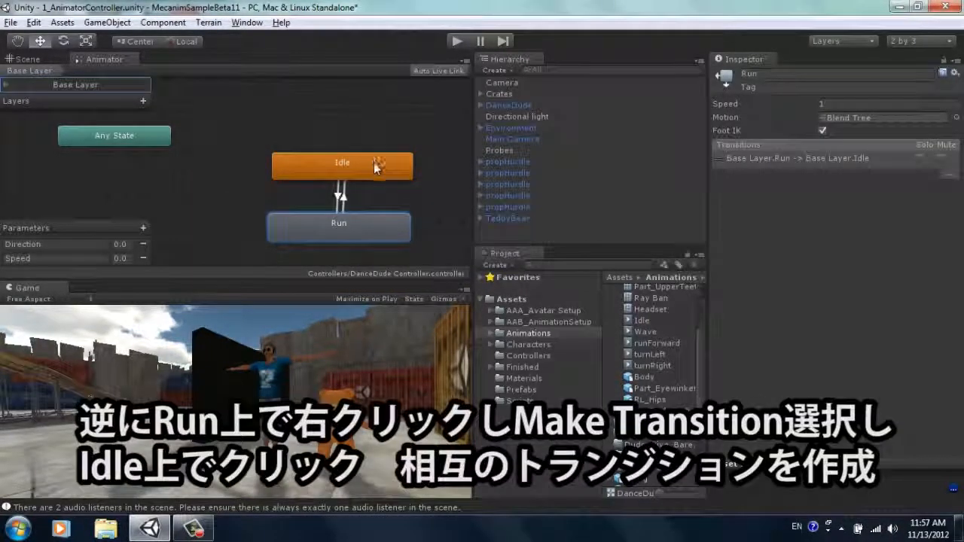
Step: Set the Idle-to-Run transition's condition to Speed Greater than 0.1
left_click(339, 196)
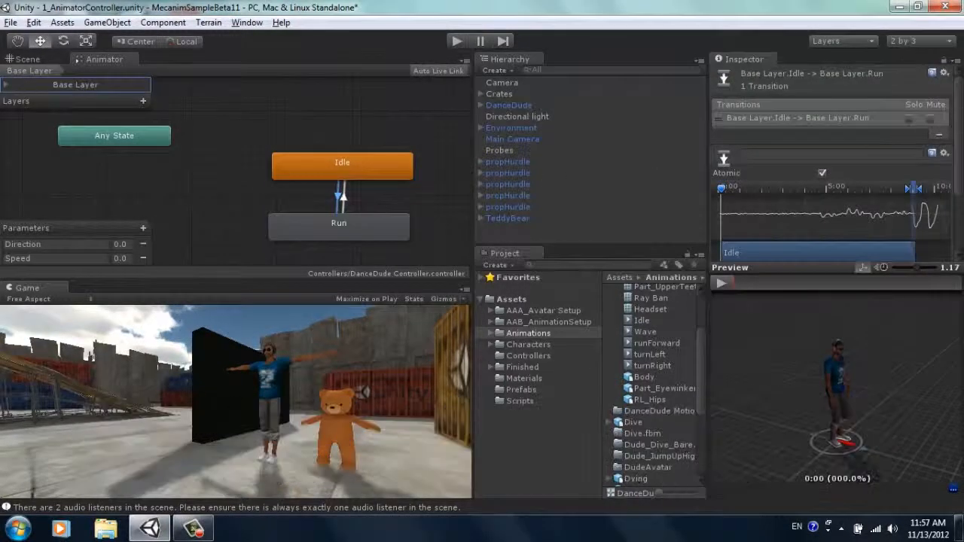
left_click_drag(959, 115, 959, 162)
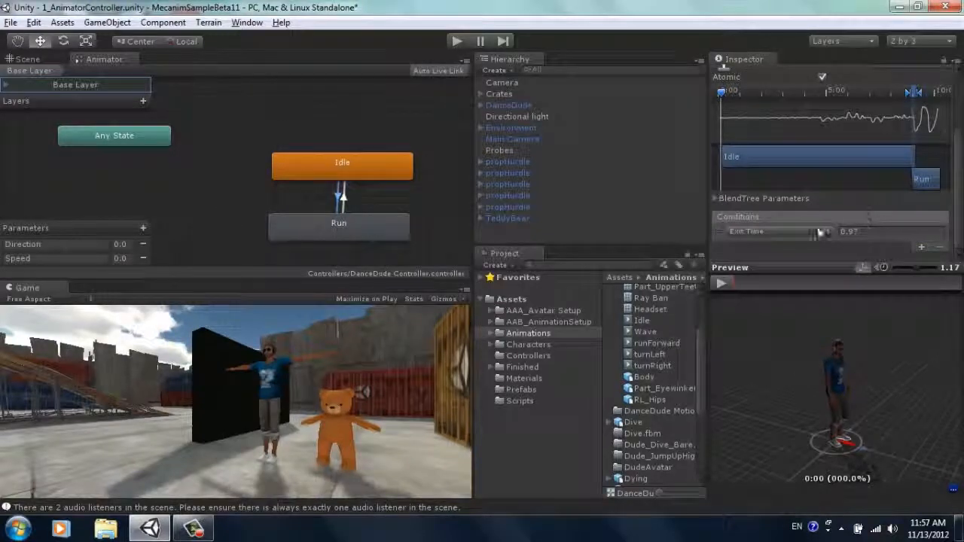
left_click(825, 233)
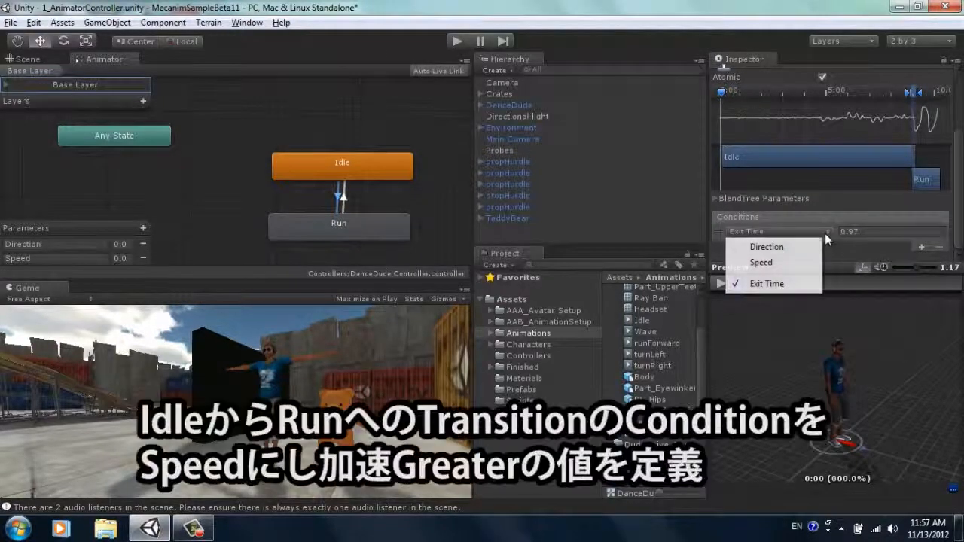
left_click(780, 261)
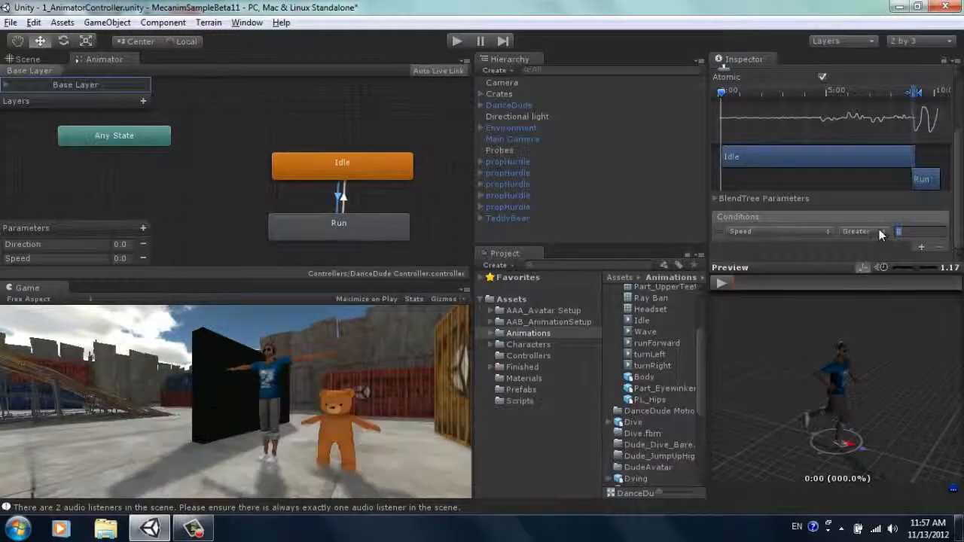
type(".1")
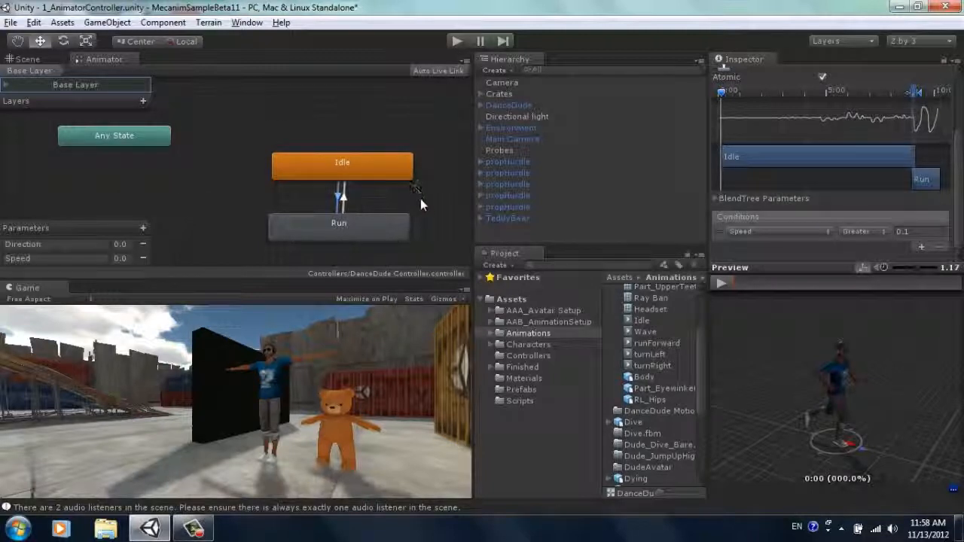
Step: Set the Run-to-Idle transition's condition to Speed Less than 0.1
left_click_drag(409, 186, 337, 149, "alt")
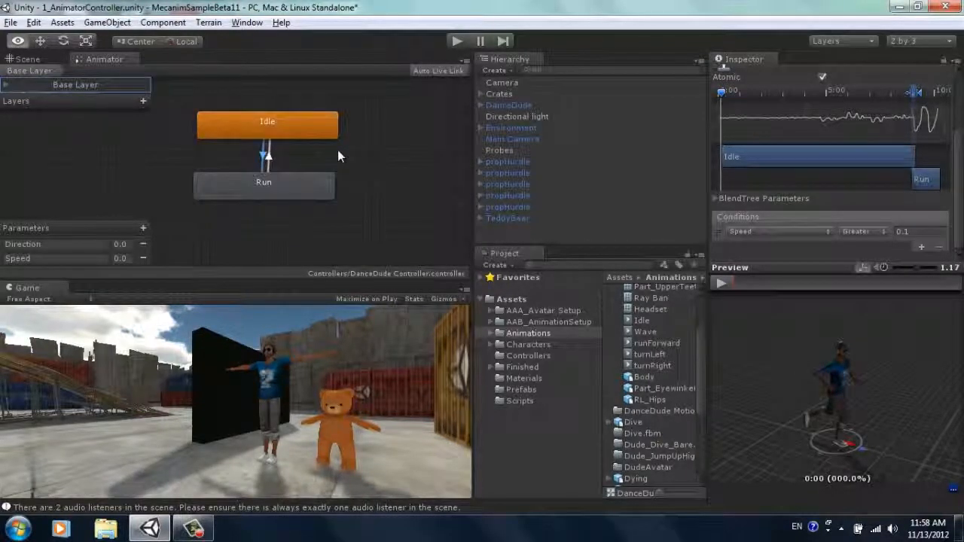
left_click(269, 157)
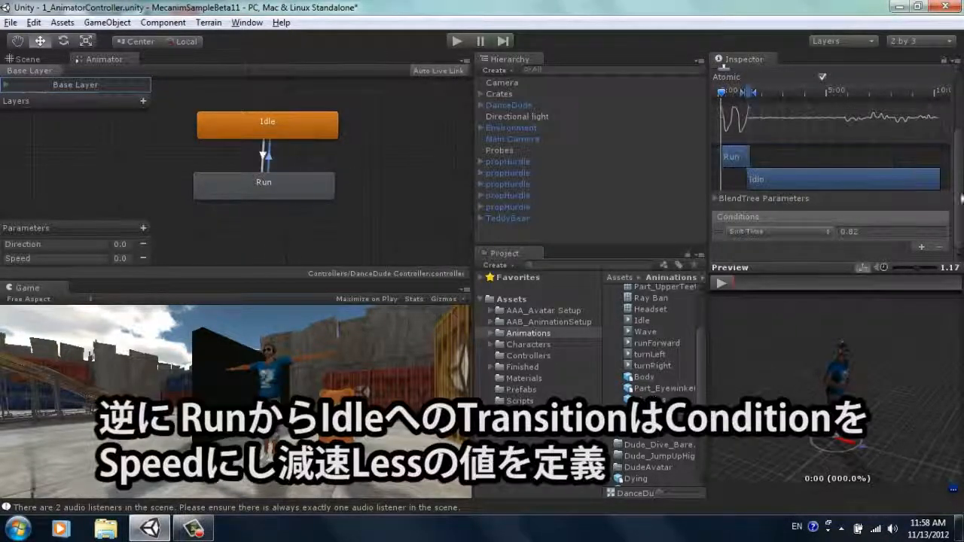
left_click(821, 230)
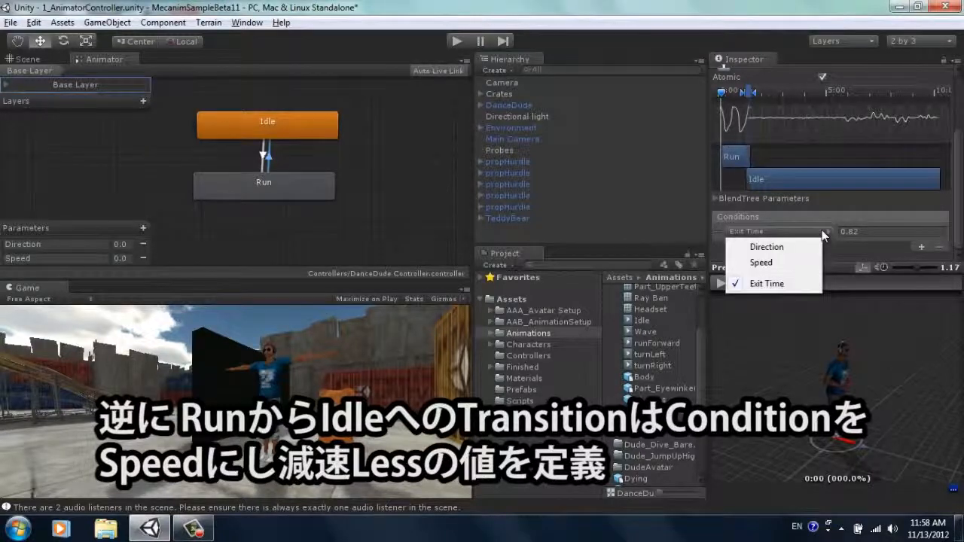
left_click(783, 263)
left_click(867, 232)
left_click(866, 255)
left_click(898, 233)
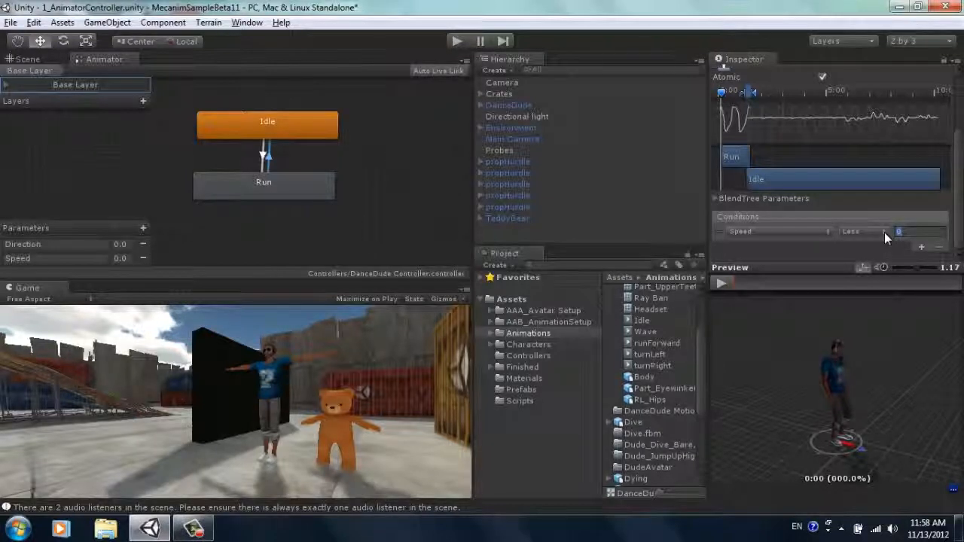
key("Return")
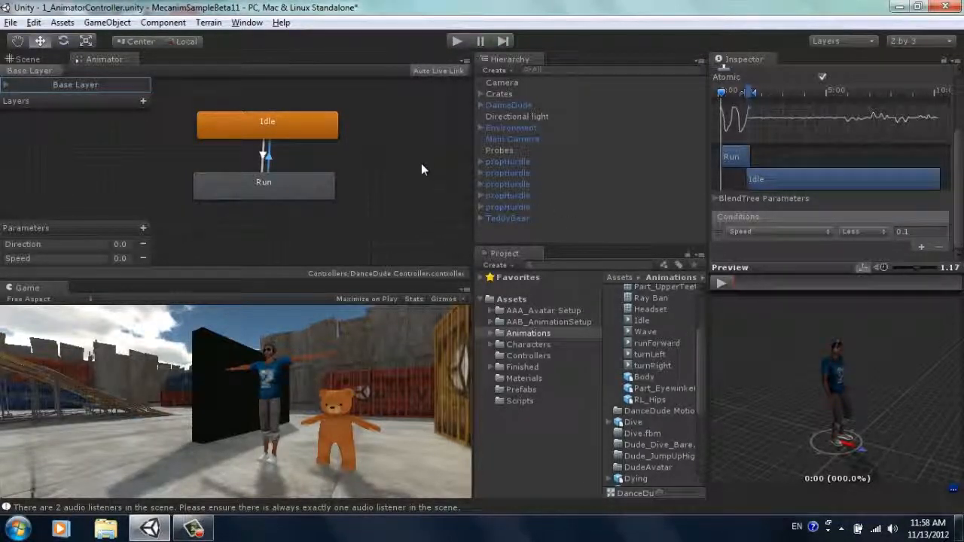
Step: Play the scene and run the character forward and to the right to test the Idle and Run transitions, ending with play mode stopped
left_click(455, 41)
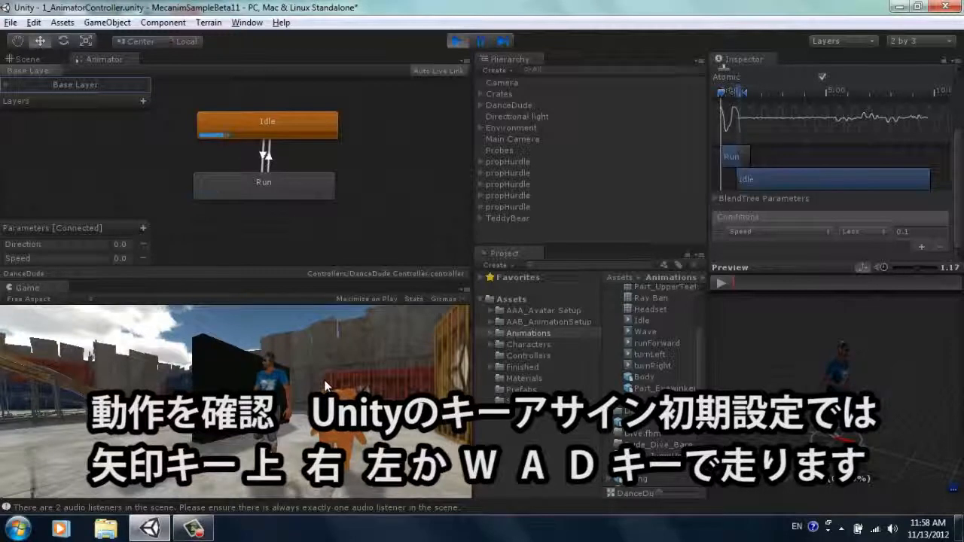
key("Up")
key("Right")
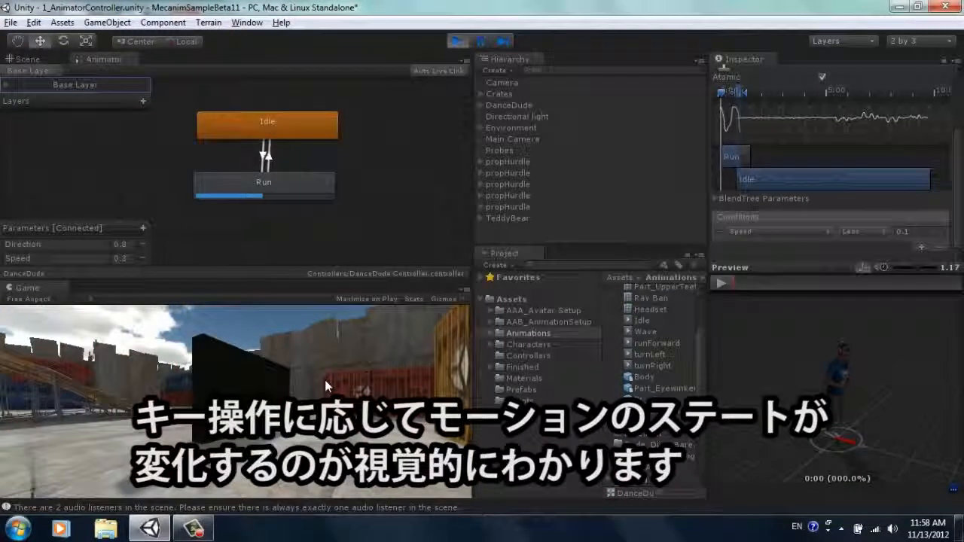
left_click(456, 42)
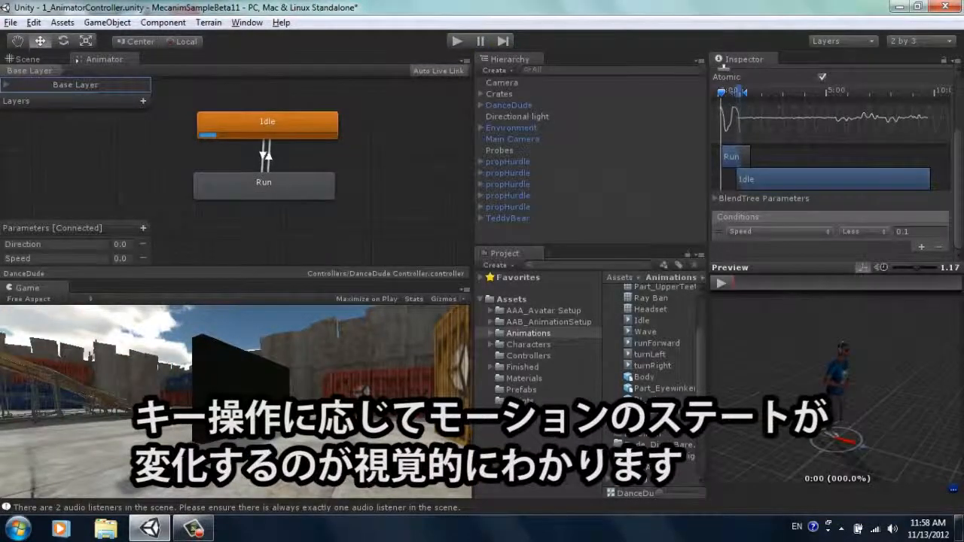
Step: Return to the Scene view and move the Camera object back and up, to about X 0.11, Y 2.26, Z -2.47
left_click(45, 60)
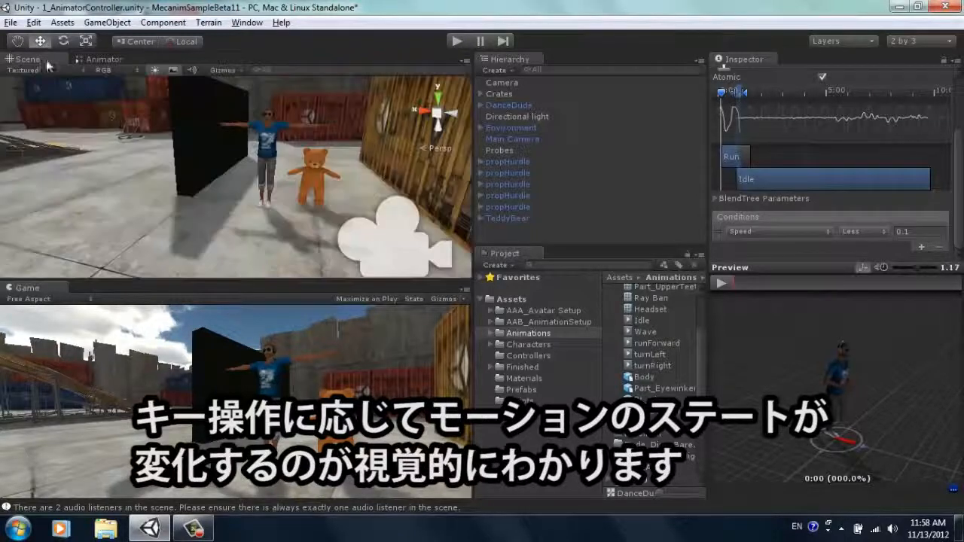
left_click(500, 81)
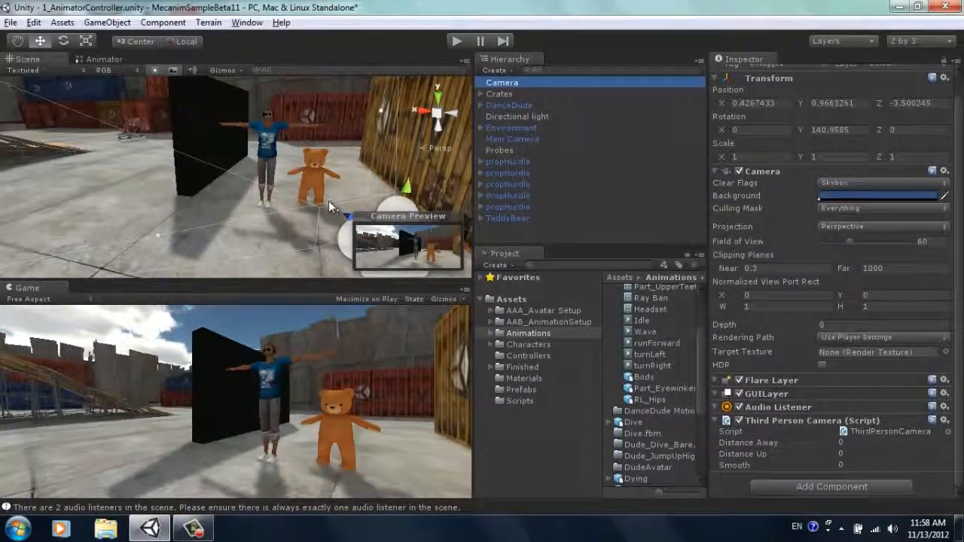
scroll(332, 203, "down", 4)
left_click_drag(302, 212, 324, 241)
left_click_drag(327, 174, 329, 146)
Step: Tilt the Camera down toward the characters, to a rotation of about X 19.8, Y 141.2, Z -1.2
key("e")
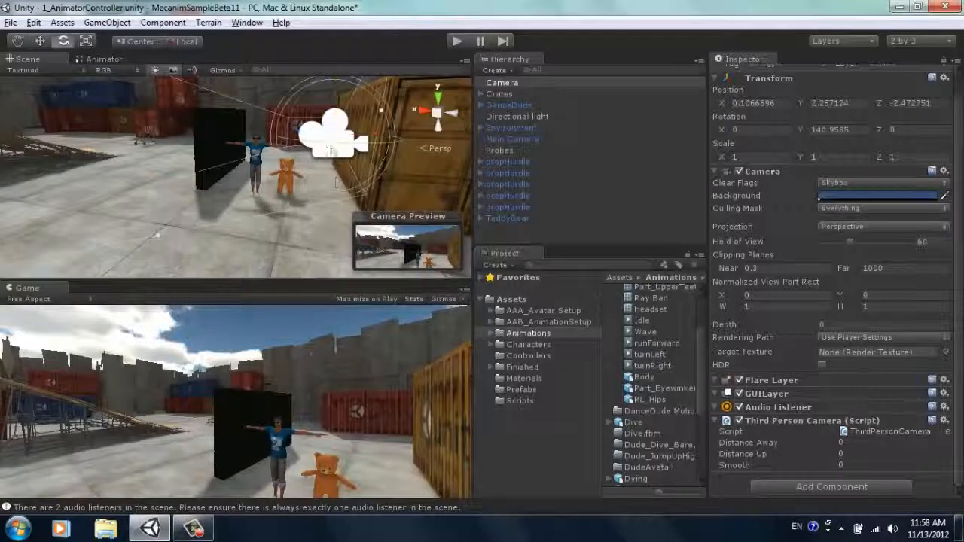
mouse_move(379, 98)
left_mouse_down()
mouse_move(376, 88)
mouse_move(383, 117)
left_mouse_up()
left_click_drag(290, 135, 292, 135)
Step: Move the Camera farther back from the characters, to about X -0.39, Y 2.55, Z -1.85
left_click_drag(392, 180, 292, 116, "alt")
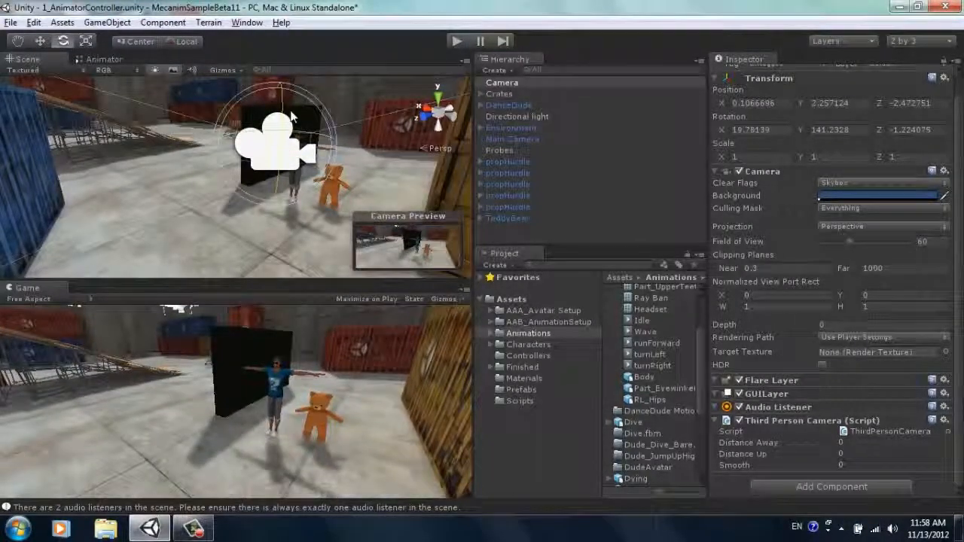
key("w")
left_click_drag(275, 217, 441, 215, "alt")
left_click_drag(307, 150, 356, 138)
Step: Play the scene and steer the running character left and right into the black wall of blocks to test its physics, then stop playback
left_click(455, 43)
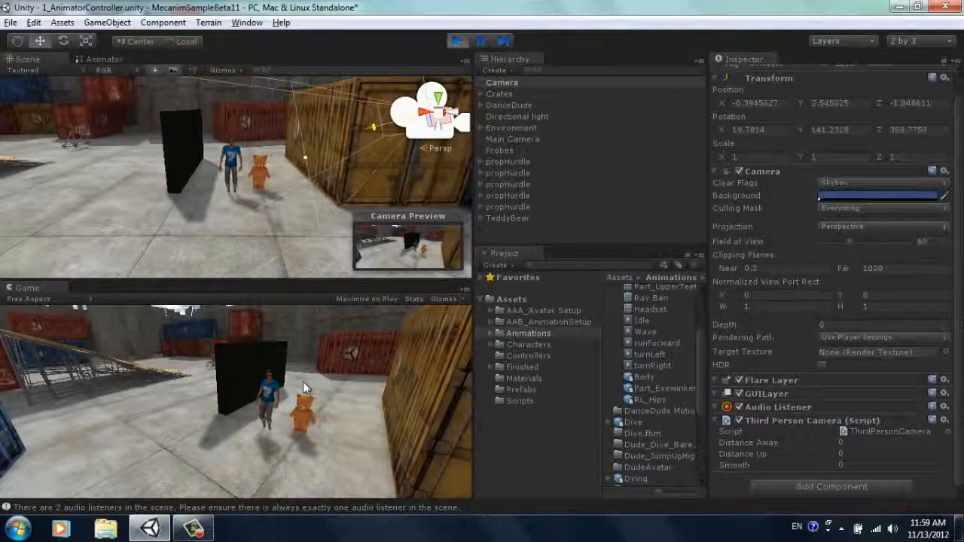
key("Up")
key("Right")
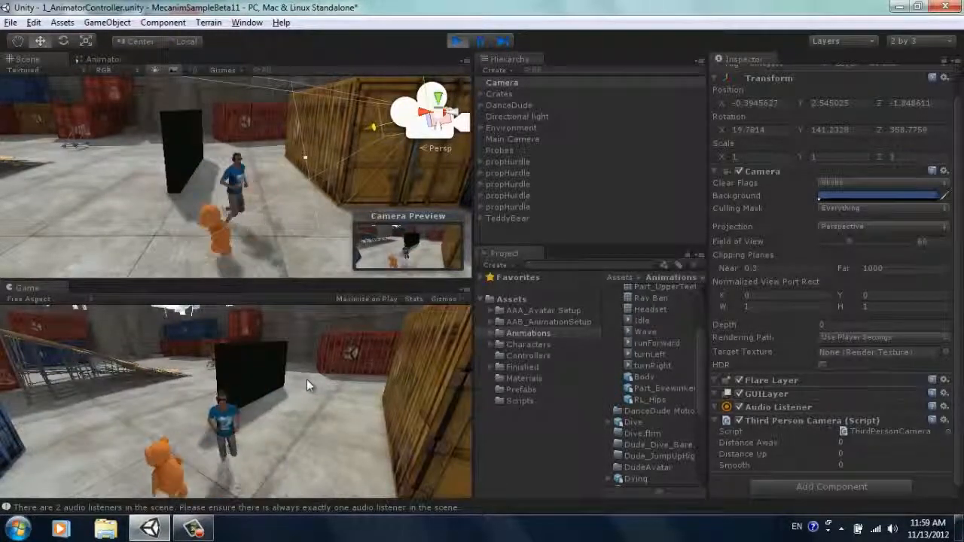
key("Left")
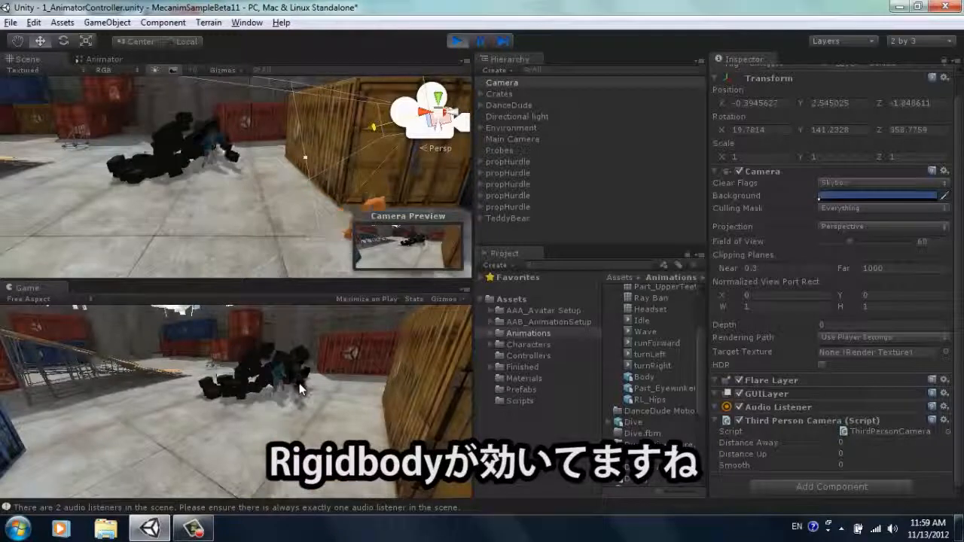
key("Right")
key("Left")
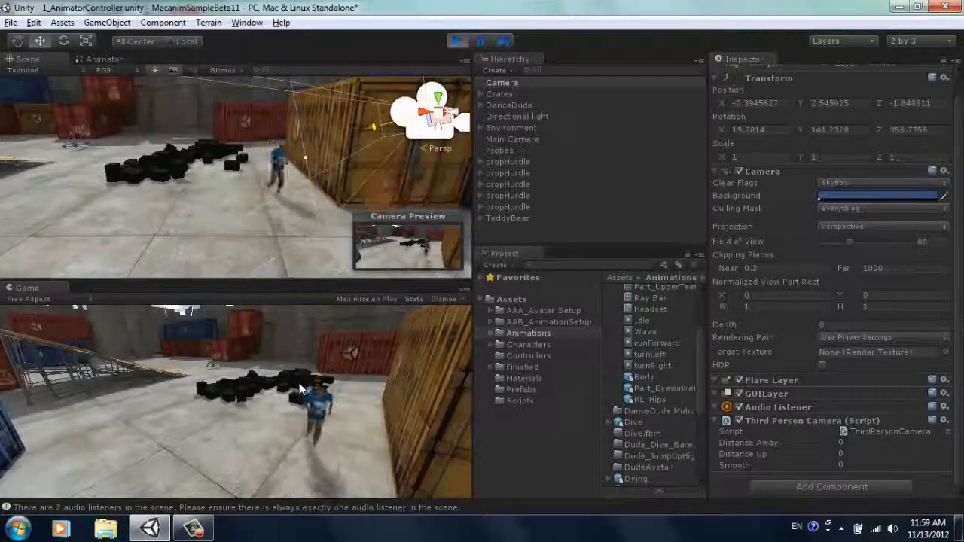
left_click(457, 42)
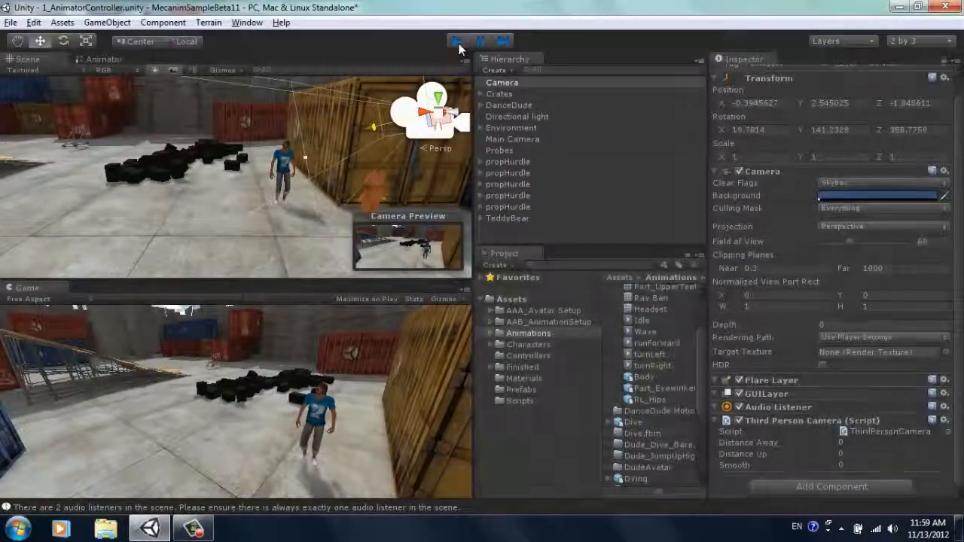
Step: In the DanceDude Motion import settings, enable Loop Pose and Root Transform Position (Y) Bake into Pose for the Wave clip
left_click(106, 58)
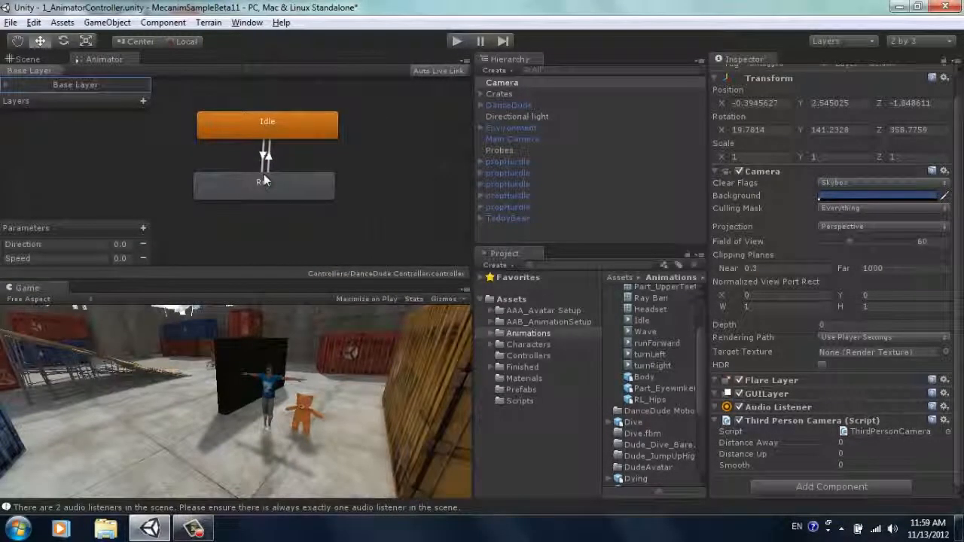
left_click_drag(387, 152, 389, 189, "alt")
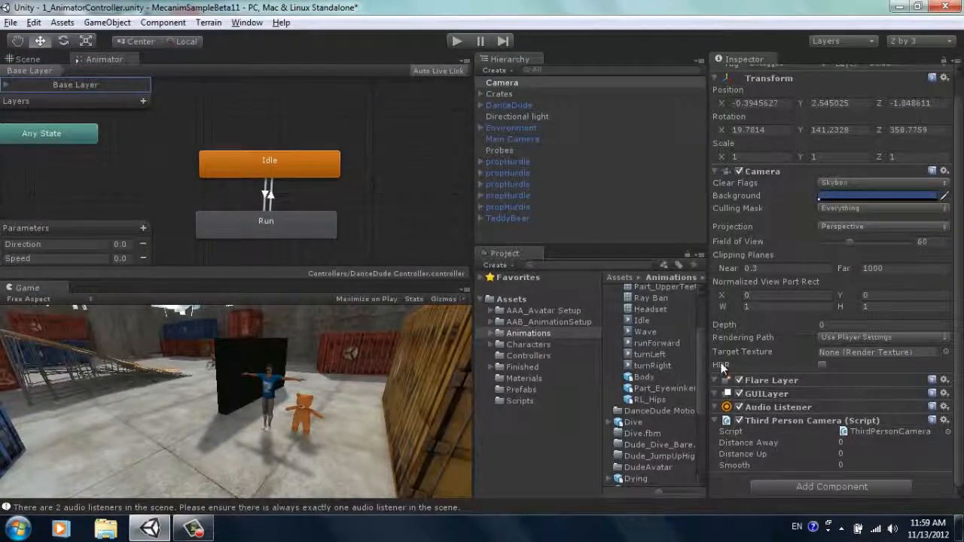
left_click_drag(703, 363, 702, 313)
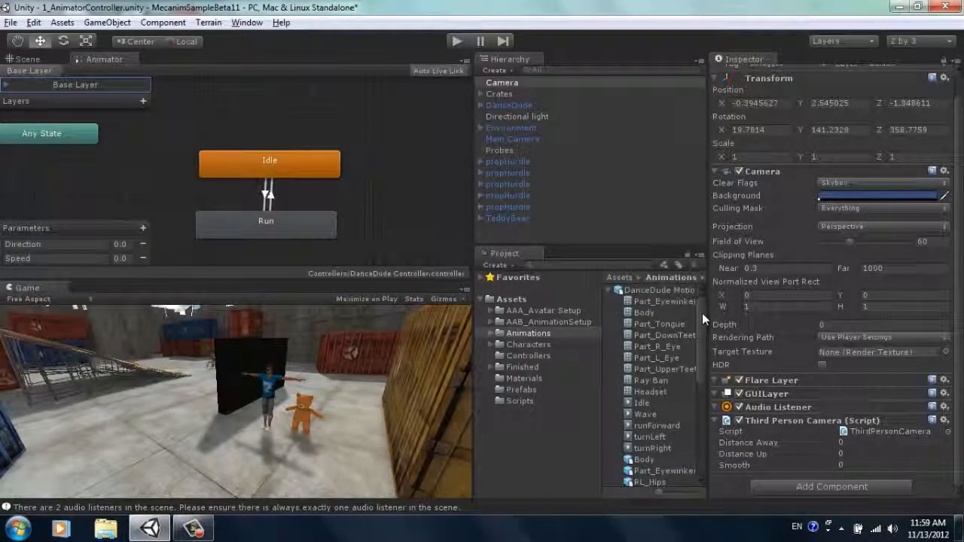
left_click(652, 292)
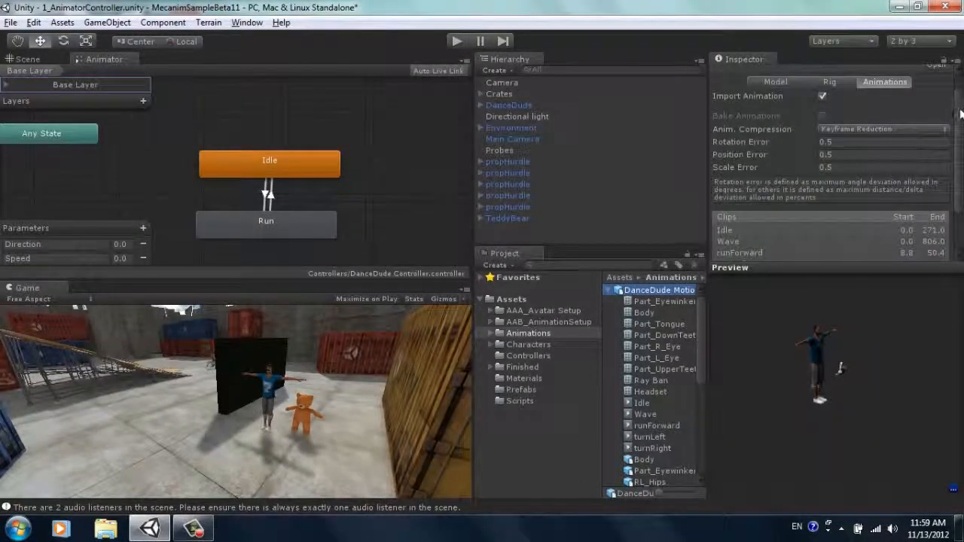
scroll(960, 113, "down", 3)
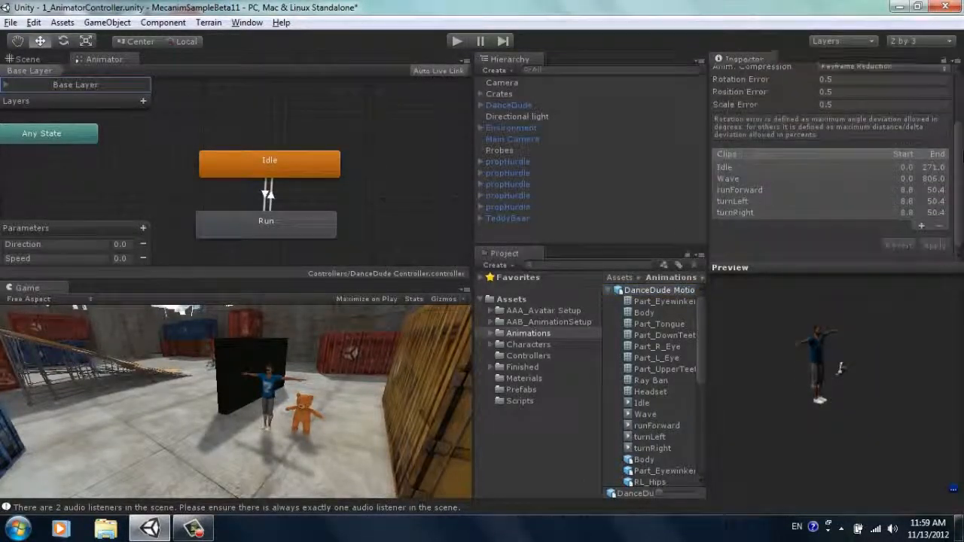
left_click(726, 180)
scroll(959, 162, "down", 2)
scroll(959, 166, "down", 5)
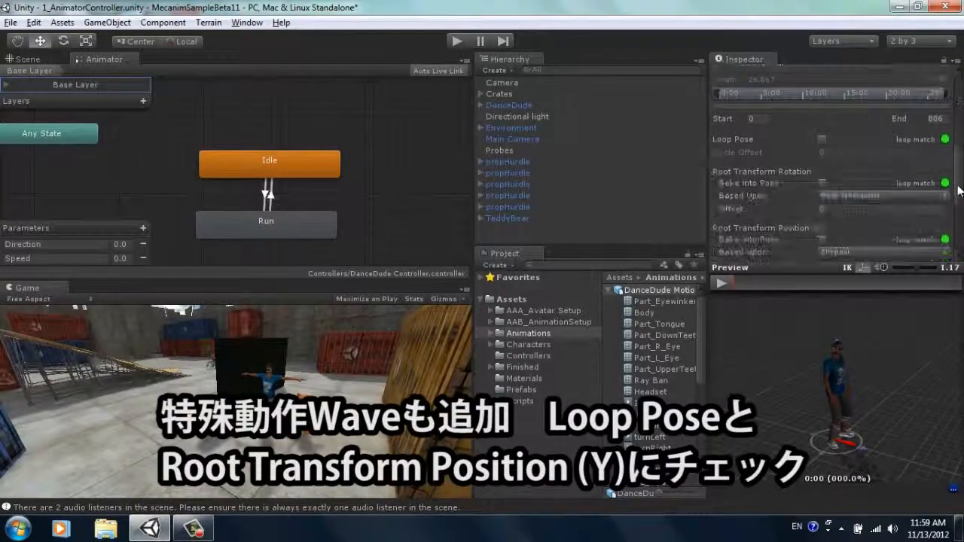
scroll(961, 181, "down", 2)
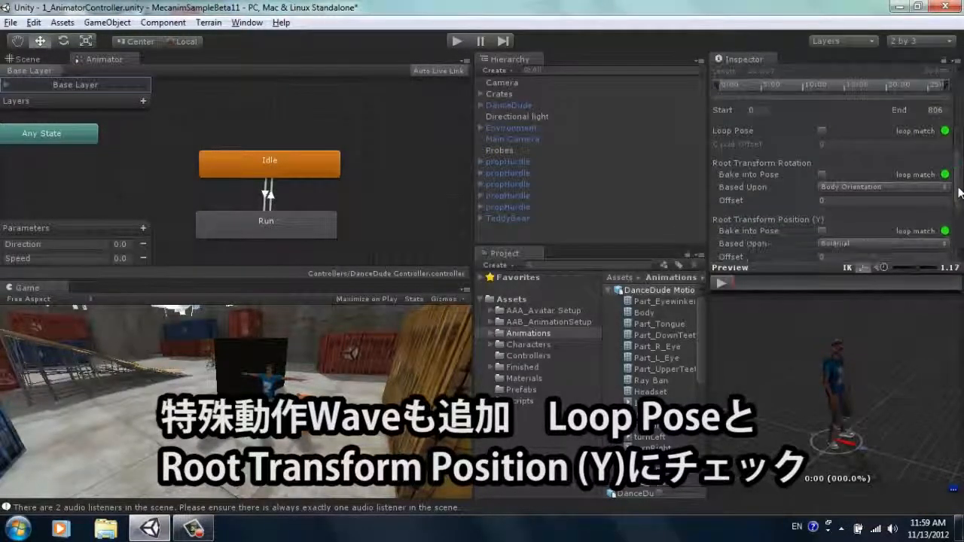
left_click(823, 131)
left_click(821, 230)
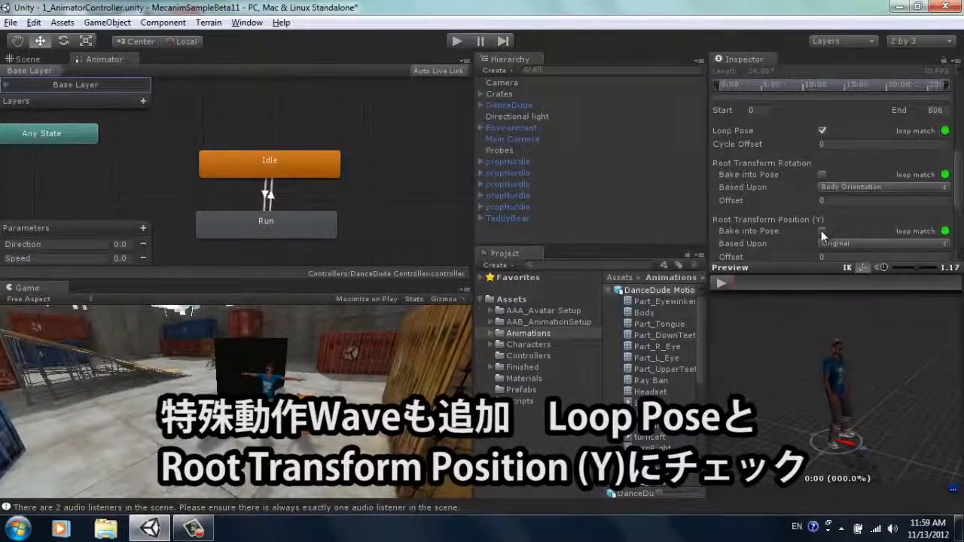
Step: Preview the Wave clip and enable Bake into Pose for its Root Transform Position (XZ) and Root Transform Rotation
left_click(721, 284)
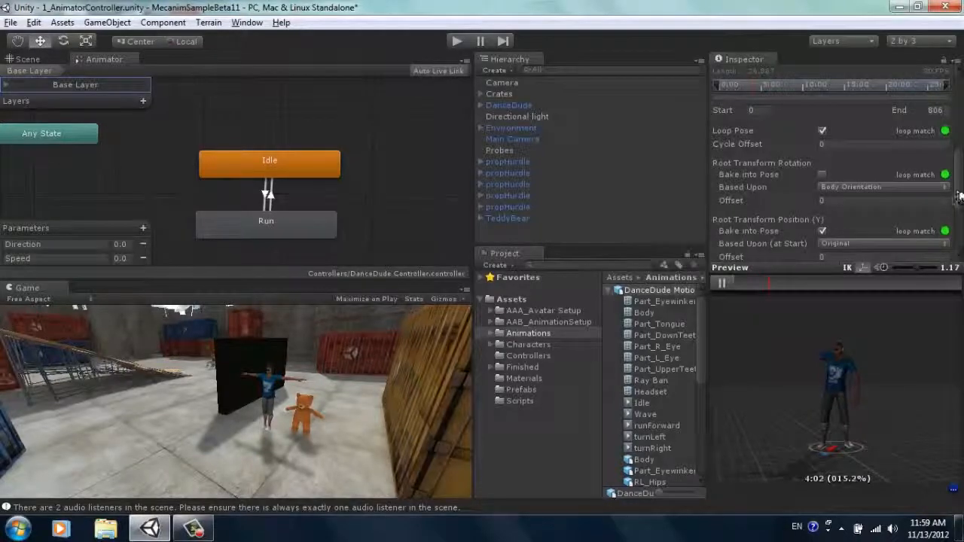
scroll(831, 175, "down", 5)
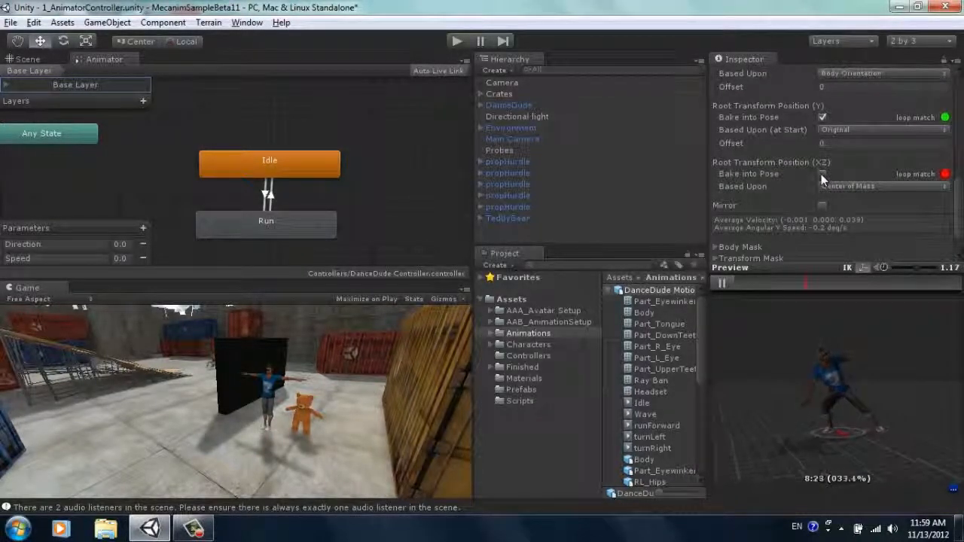
left_click(822, 174)
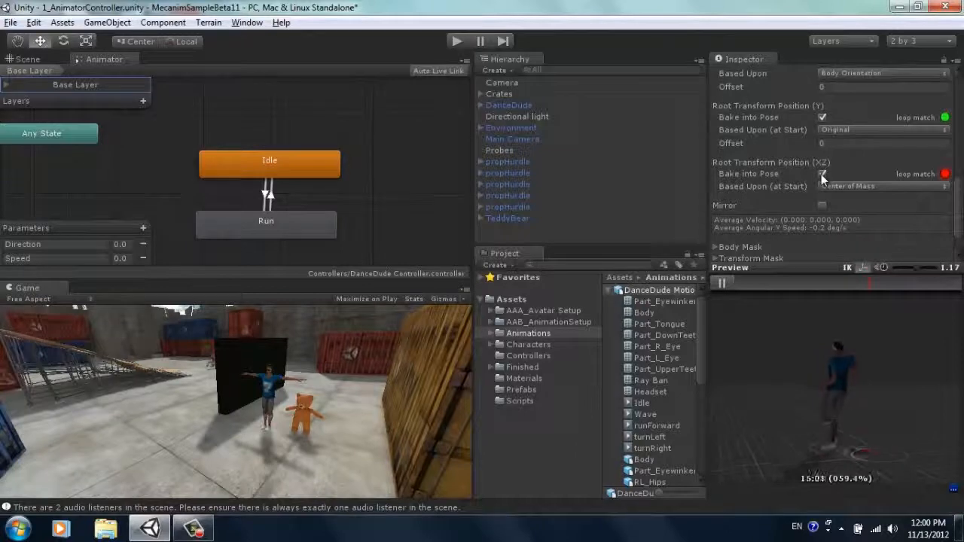
scroll(823, 175, "up", 3)
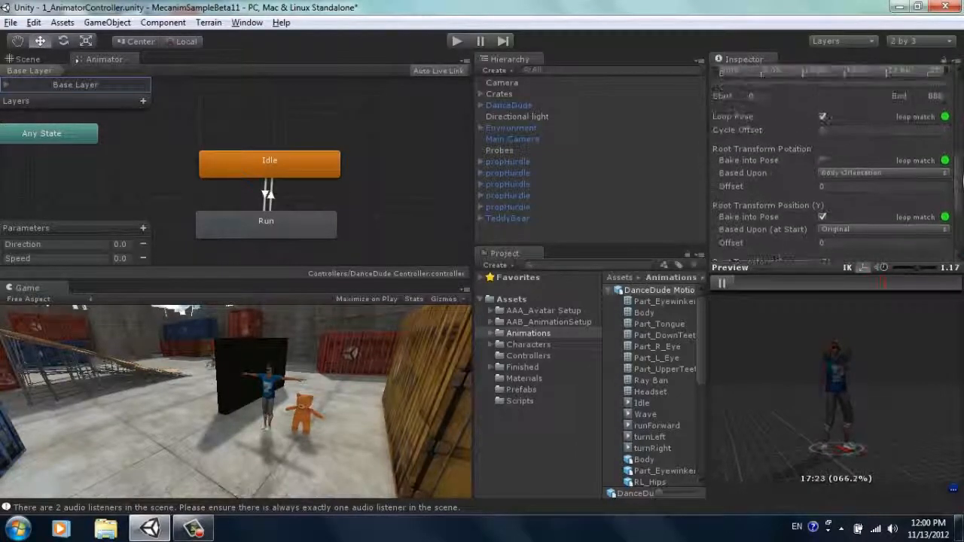
left_click(823, 162)
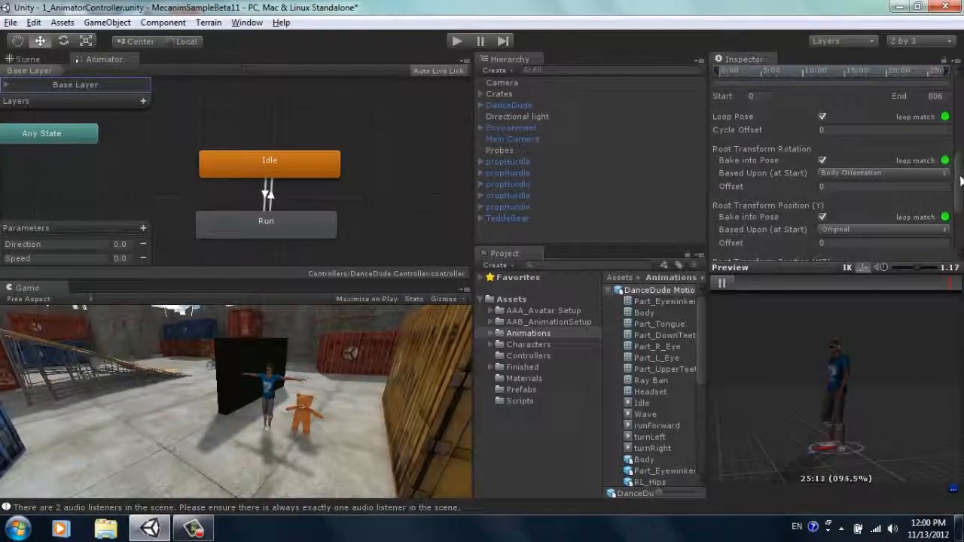
Step: Pause the Wave clip preview and apply the modified DanceDude Motion import settings
left_click_drag(959, 176, 959, 206)
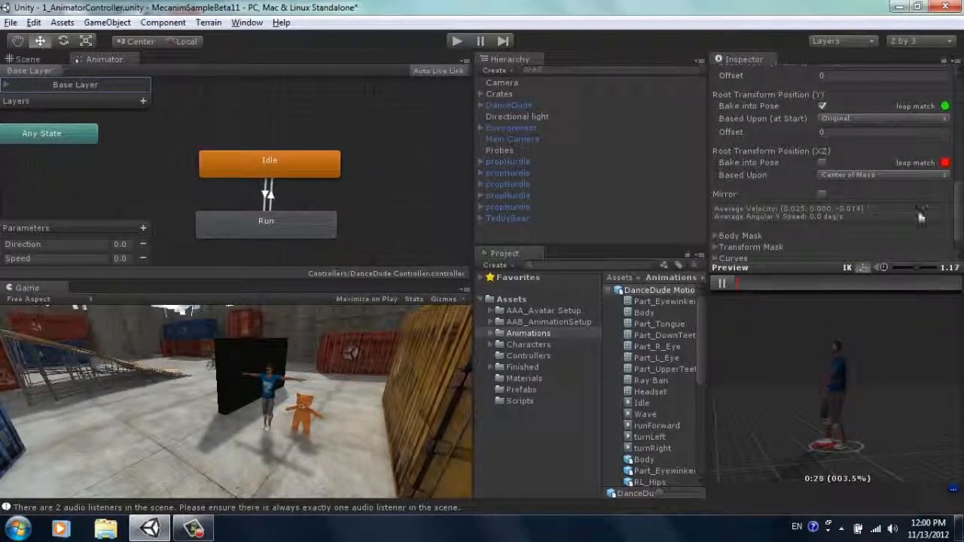
left_click(725, 287)
left_click_drag(959, 221, 959, 239)
left_click(943, 244)
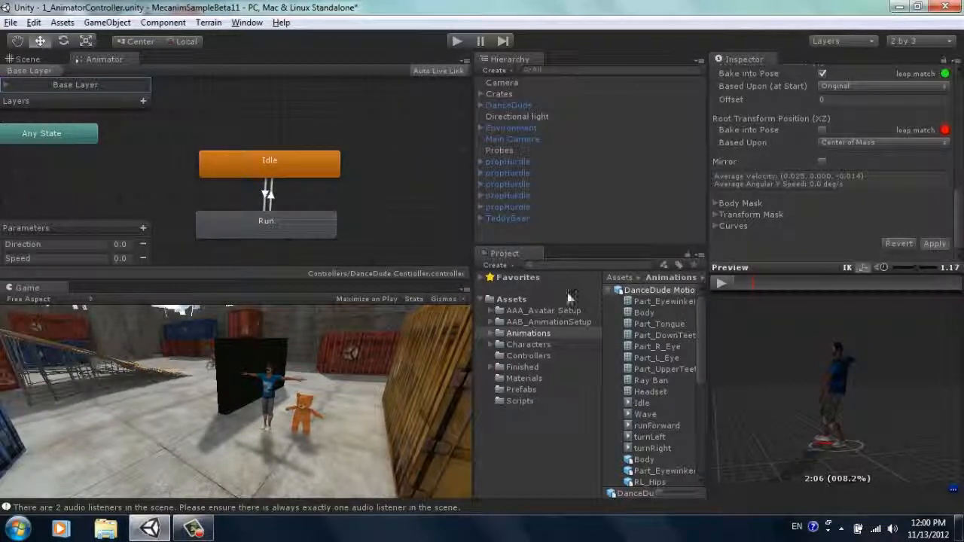
Step: Add the Wave clip from DanceDude Motion to the Base Layer as a state directly above Idle
left_click(638, 415)
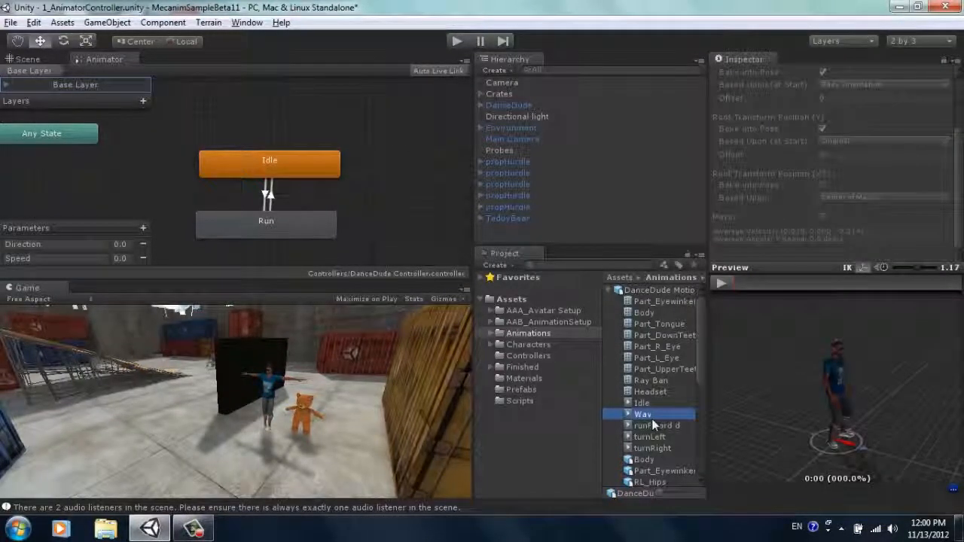
left_click_drag(649, 419, 298, 107)
left_click_drag(400, 120, 310, 120)
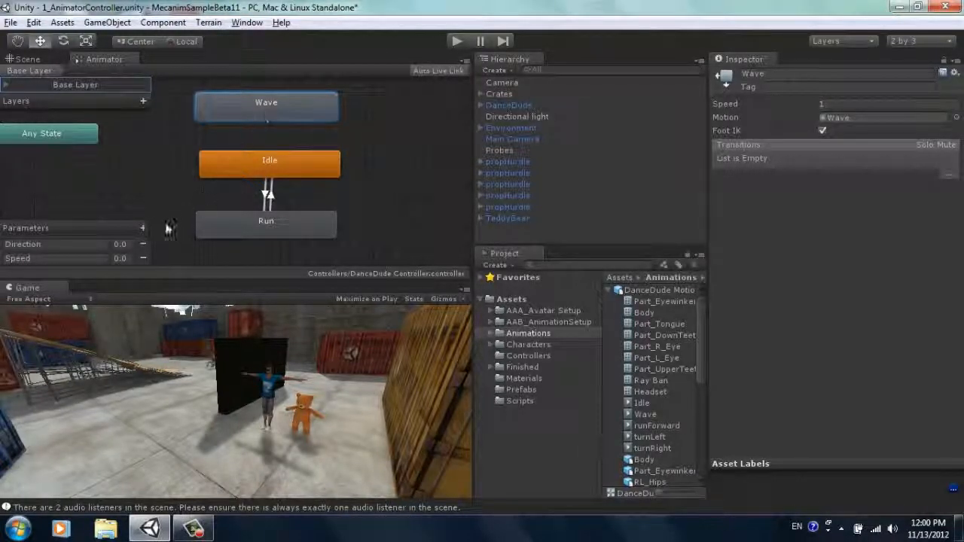
Step: Add a Bool parameter named Dance to the DanceDude Controller
left_click(144, 228)
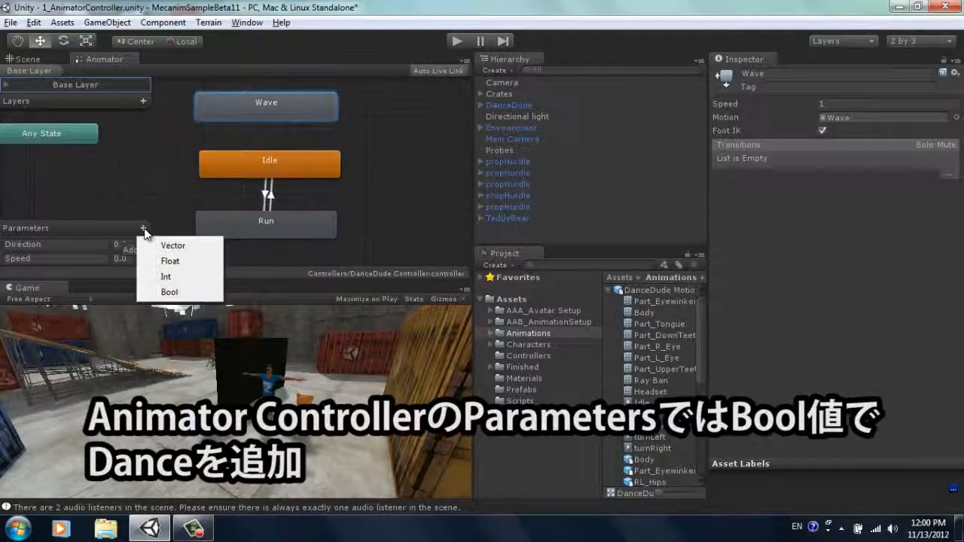
left_click(185, 293)
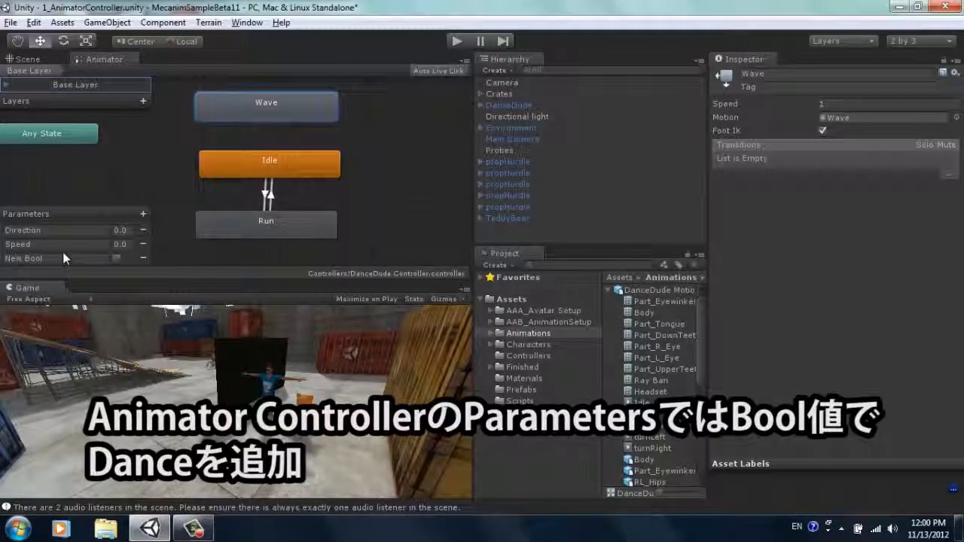
left_click_drag(66, 254, 2, 257)
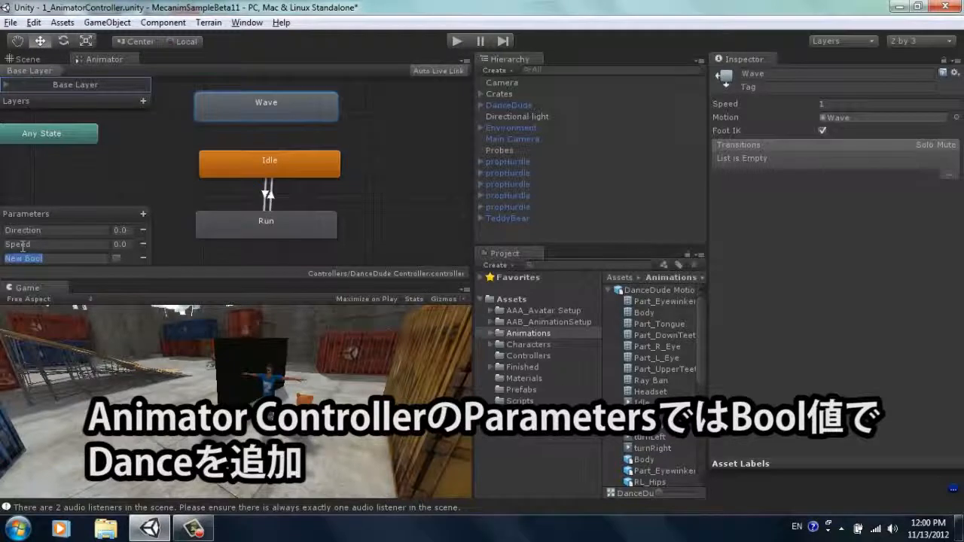
type("Dance")
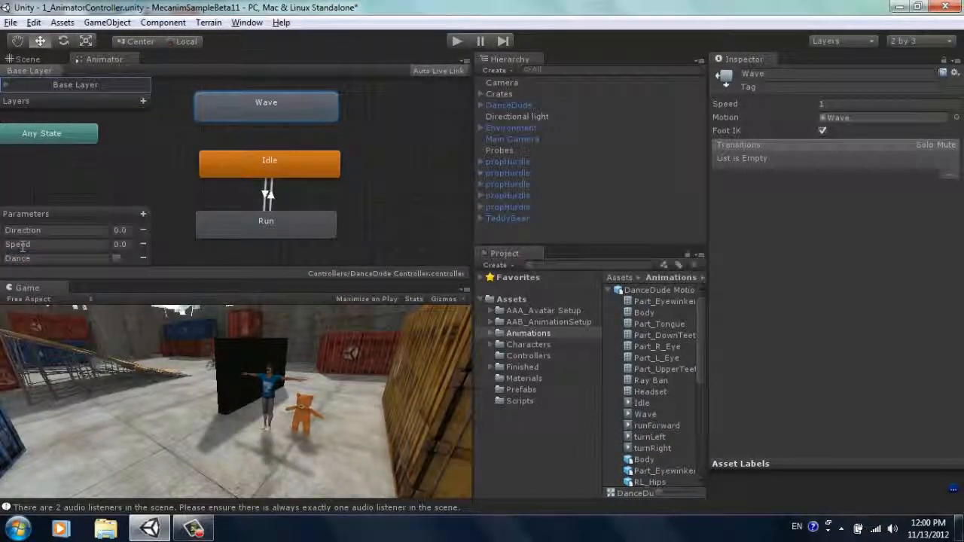
Step: Create transitions in both directions between the Idle and Wave states
left_click(247, 162)
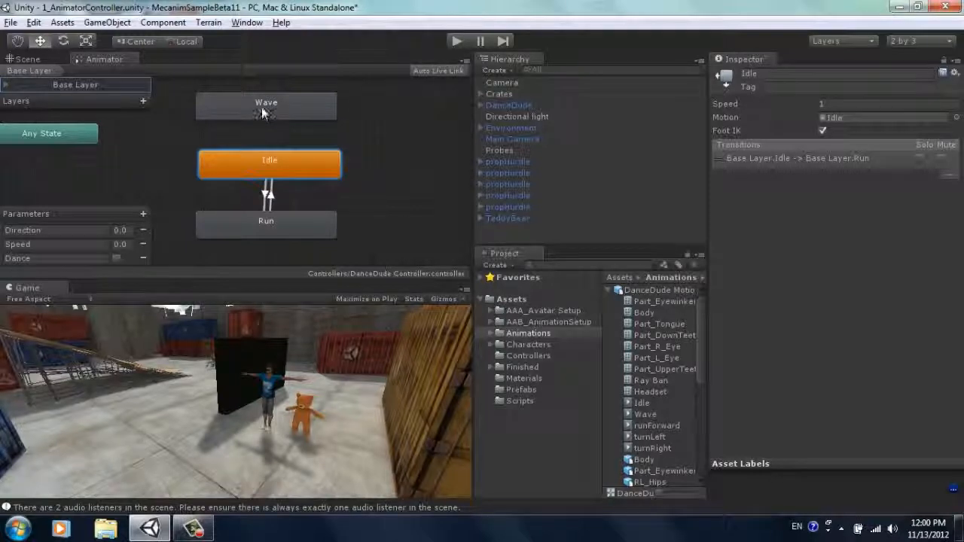
right_click(266, 159)
left_click(278, 164)
left_click(284, 105)
right_click(294, 106)
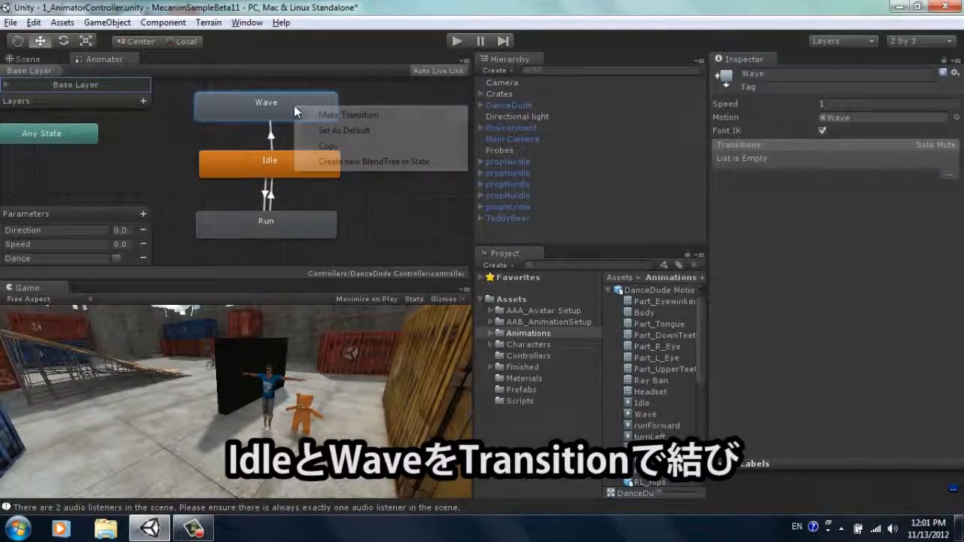
left_click(335, 116)
left_click(302, 170)
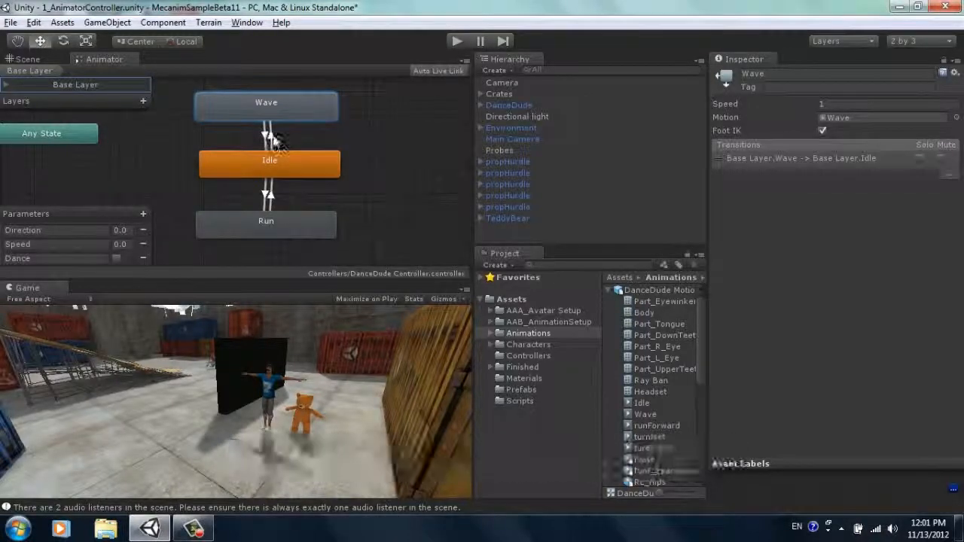
Step: Set the Idle to Wave transition's condition to Dance true, and check the Wave to Idle transition's condition
left_click(272, 140)
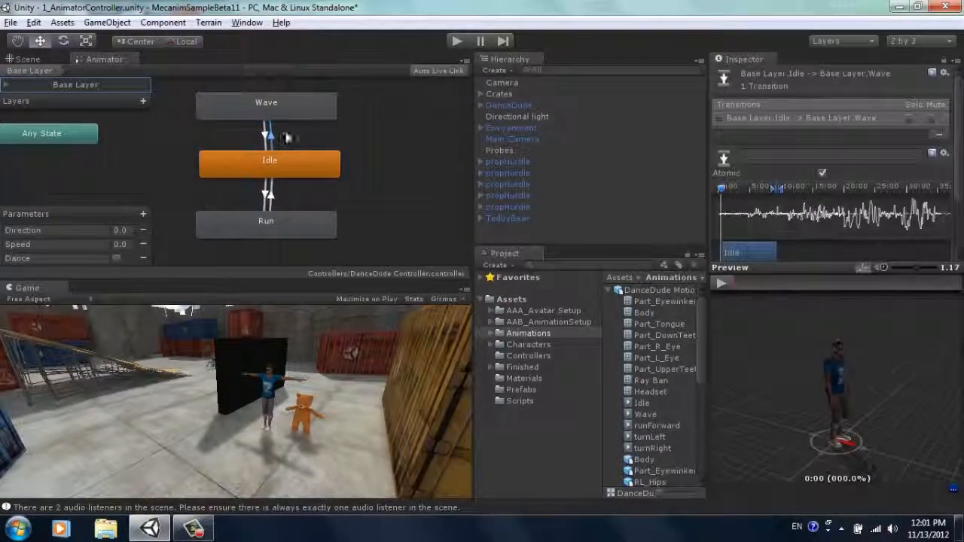
left_click_drag(960, 149, 962, 214)
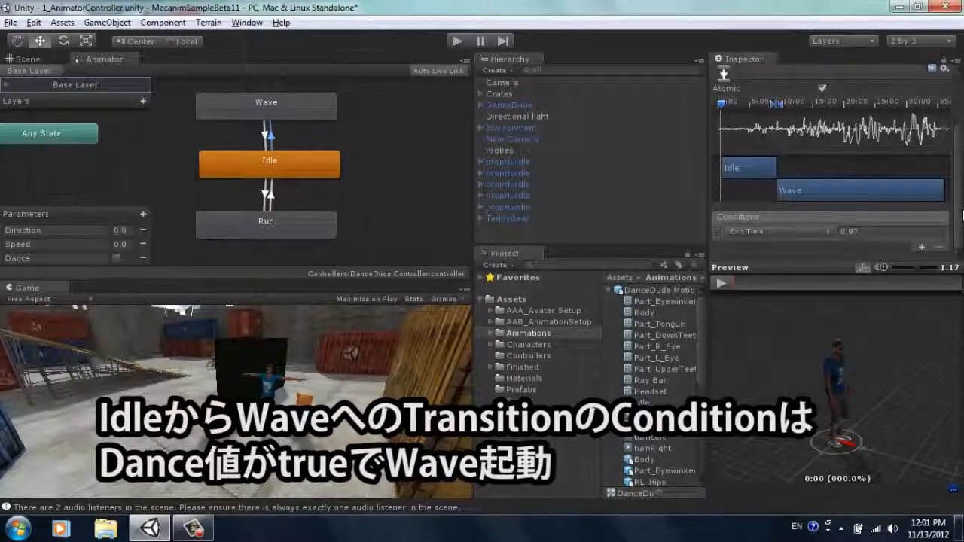
left_click(794, 230)
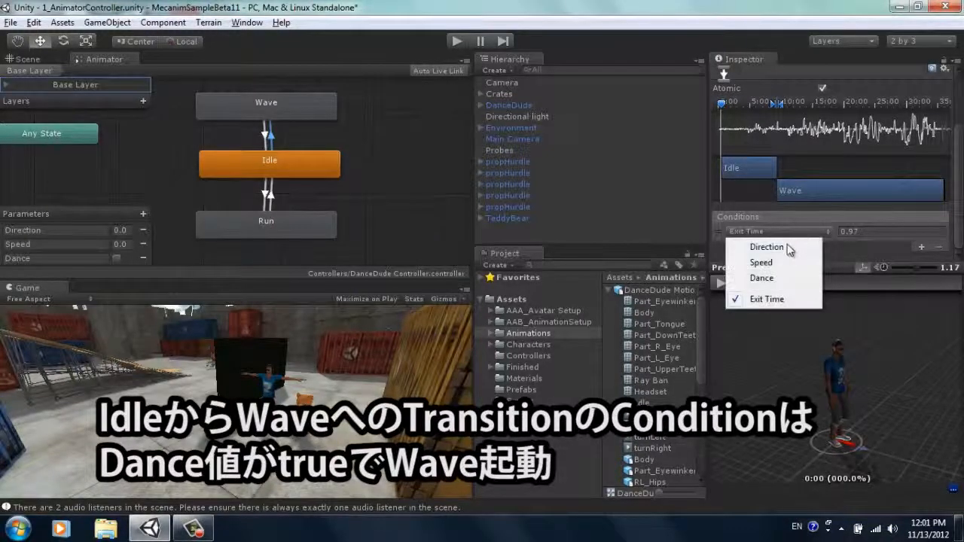
left_click(762, 278)
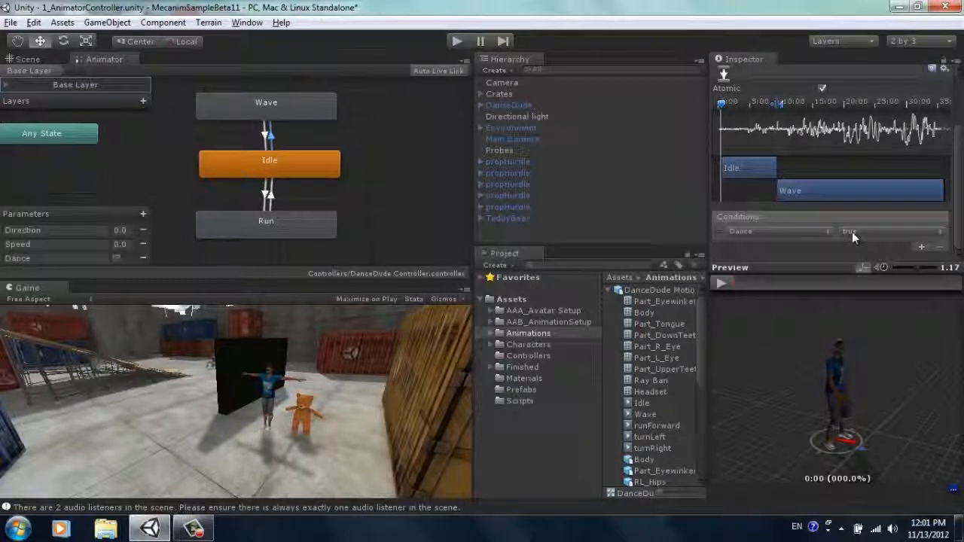
left_click(265, 134)
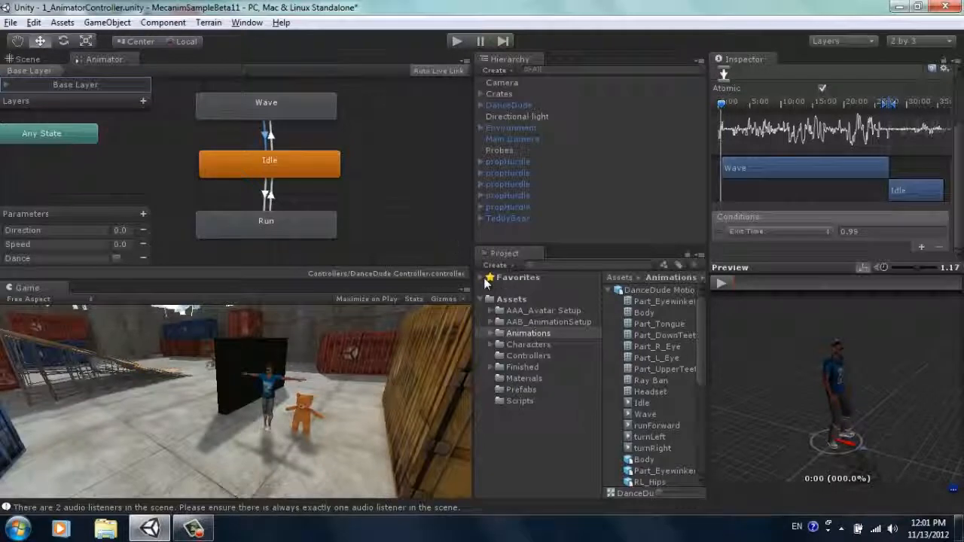
Step: Open DanceDude's IdleRunJump script in MonoDevelop, examine how input buttons drive the Animator parameters, and return to Unity
left_click(508, 106)
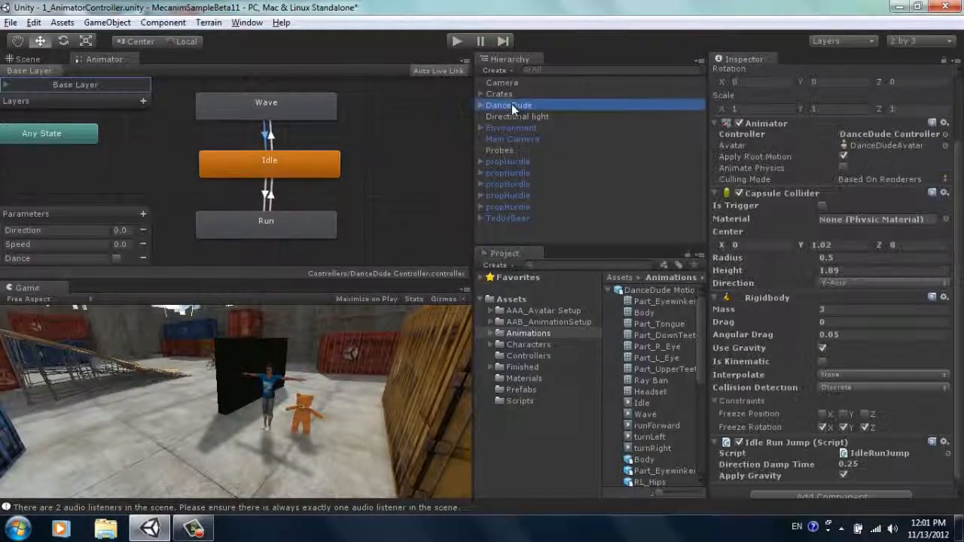
left_click_drag(953, 301, 958, 331)
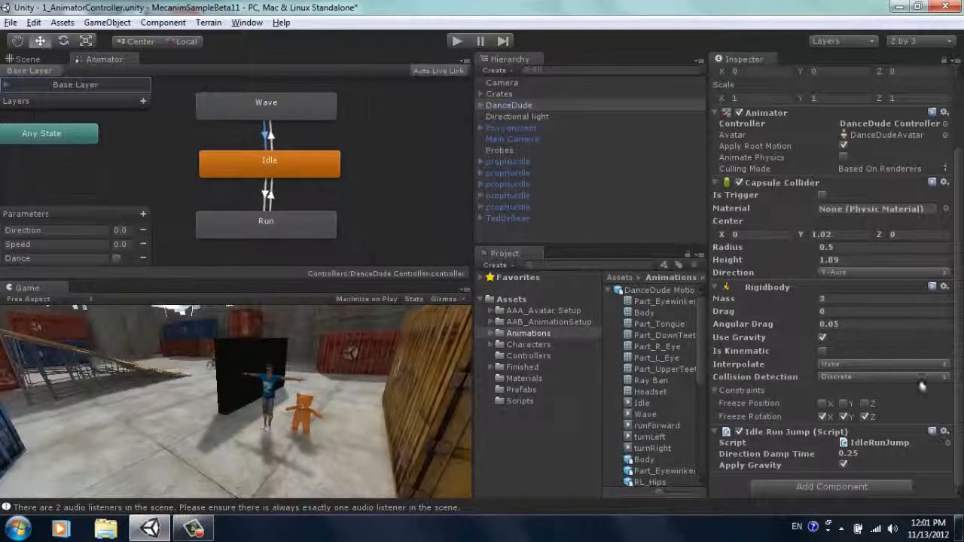
left_click(880, 442)
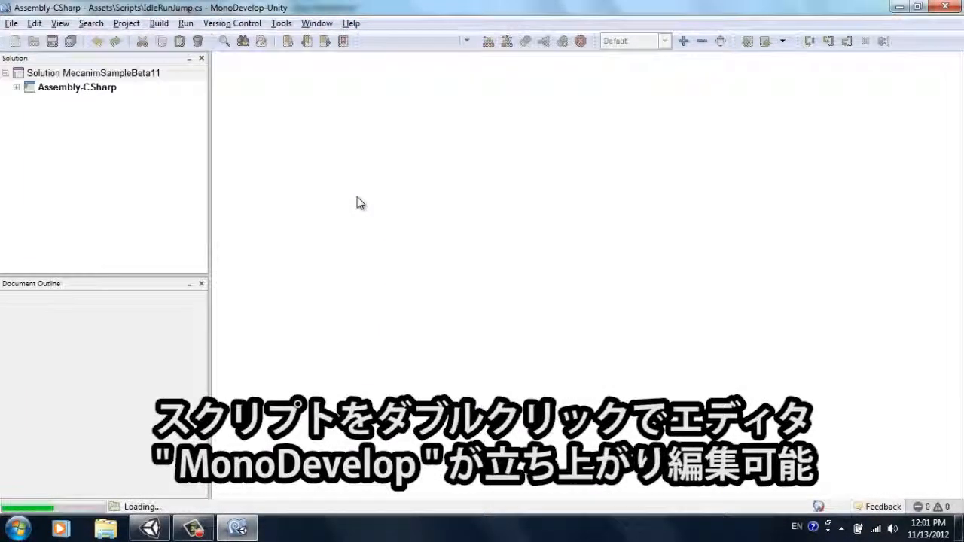
scroll(962, 245, "down", 8)
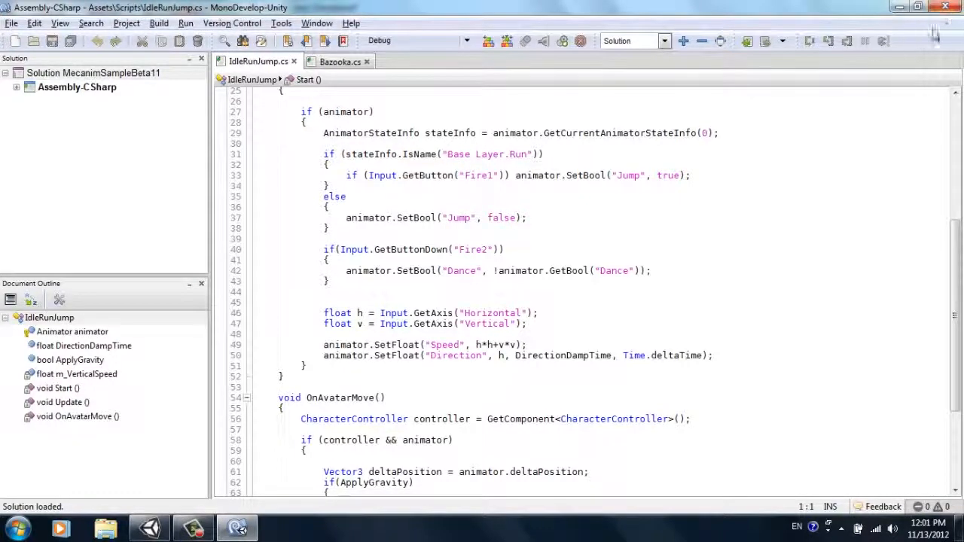
left_click(899, 6)
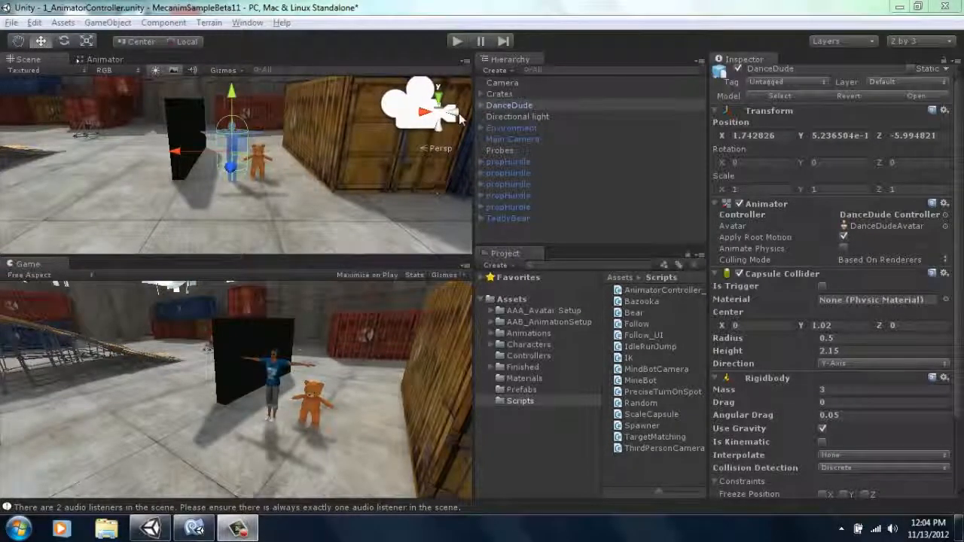
Step: Make the Camera a child of DanceDude and play the scene, steering the running character left and right to test the following view
left_click_drag(505, 82, 520, 104)
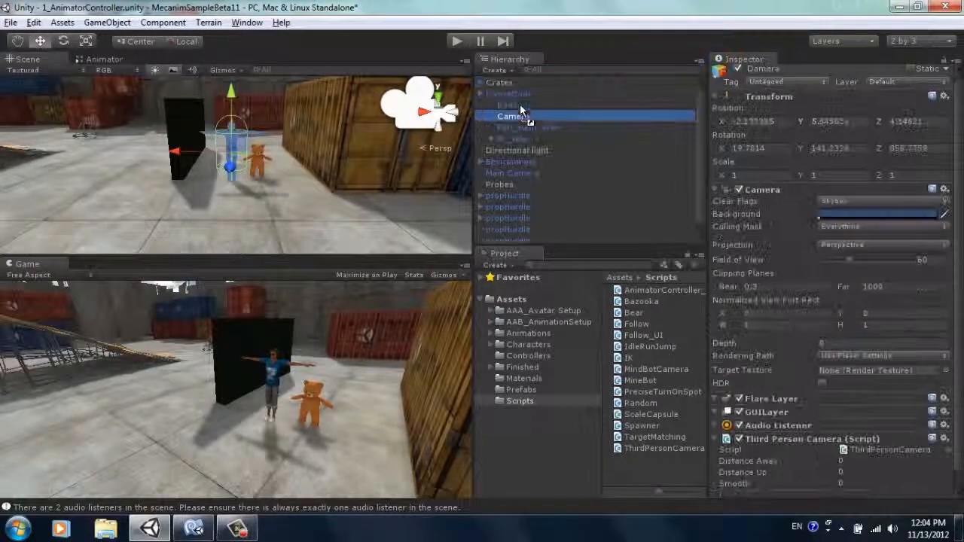
left_click(456, 41)
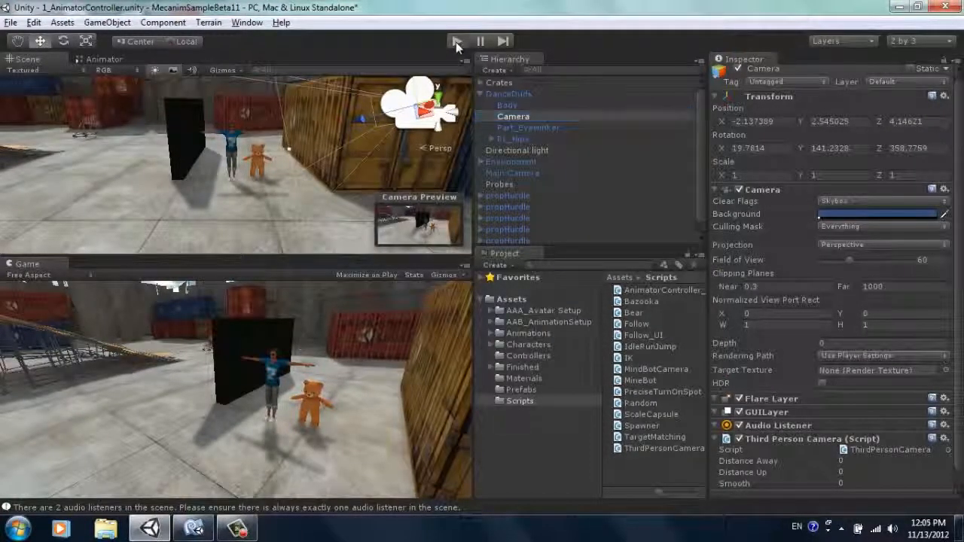
key("Up")
key("Left")
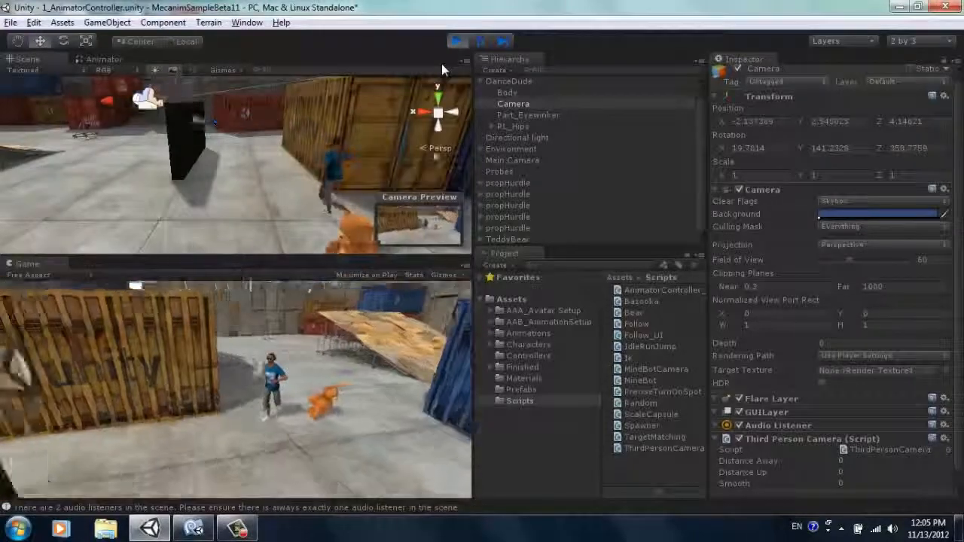
key("Right")
key("Left")
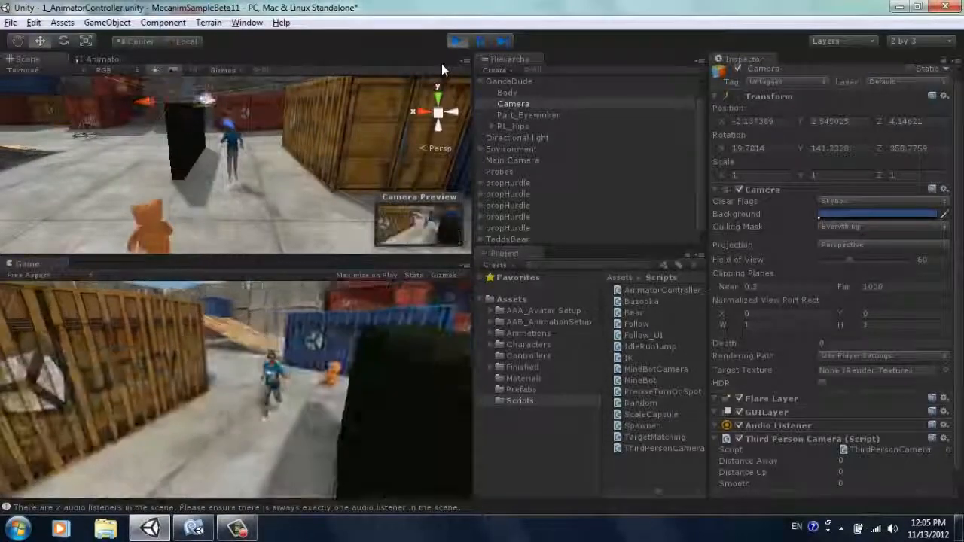